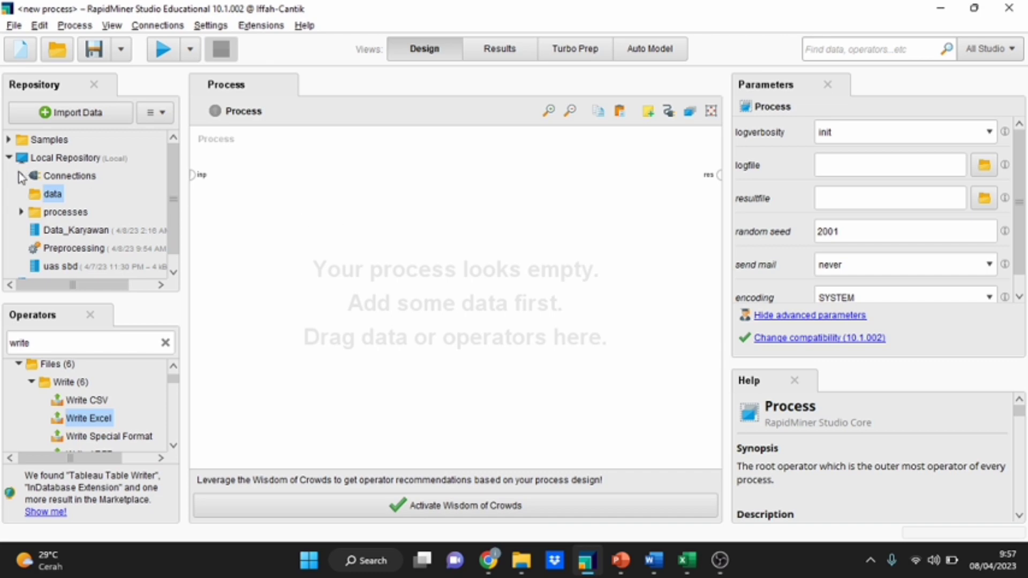
Switch to the Data_Karyawan workbook in Excel and review its employee rows and the Y/N values in the Pengangkatan column
click(687, 560)
scroll(339, 321, down, 20)
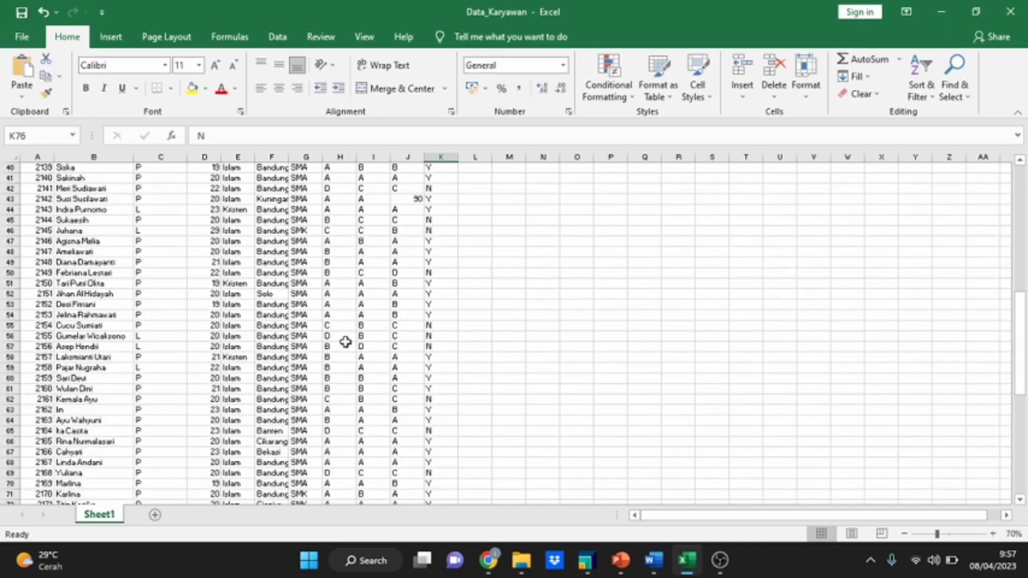
scroll(345, 345, up, 20)
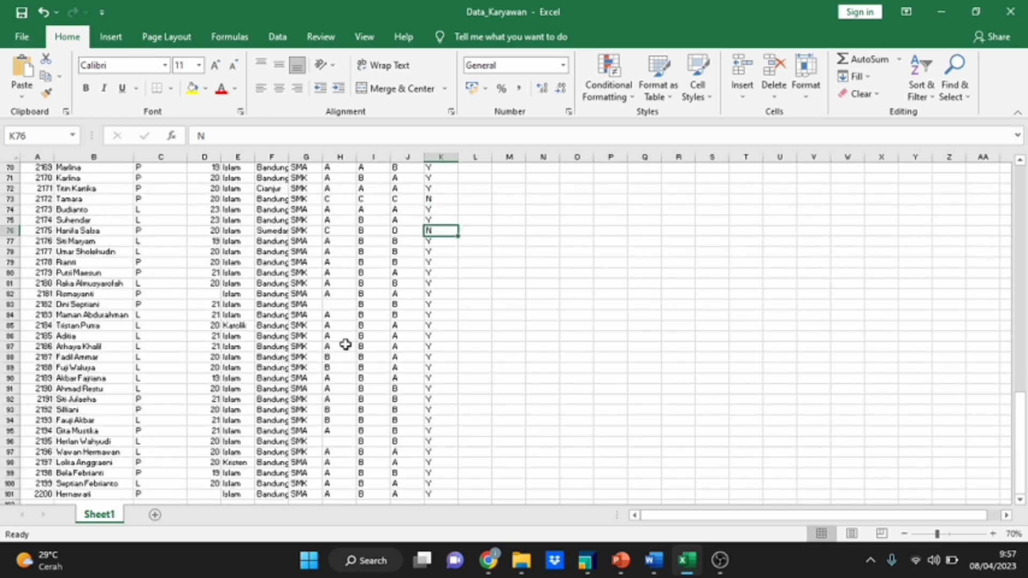
scroll(346, 343, up, 9)
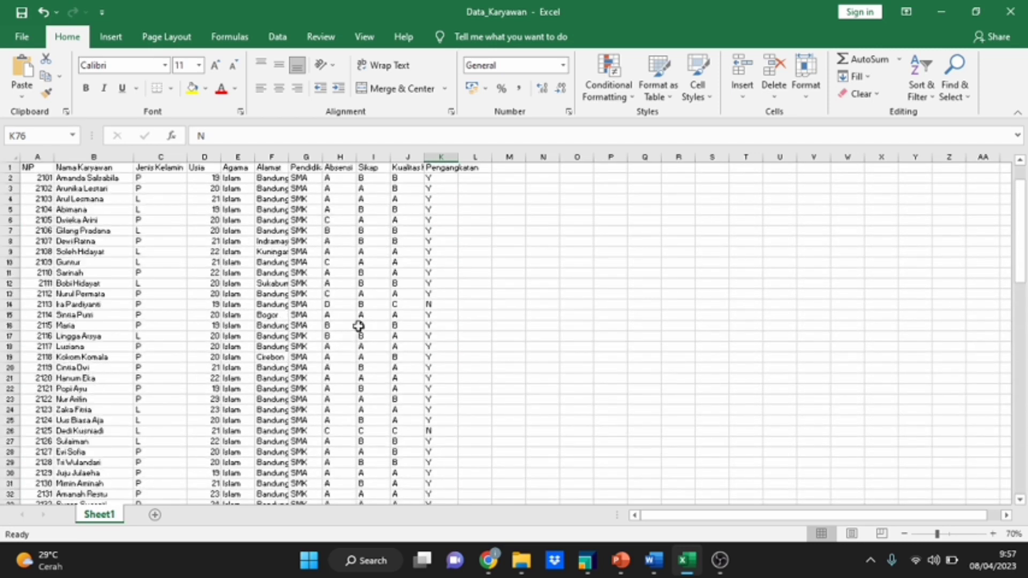
click(446, 169)
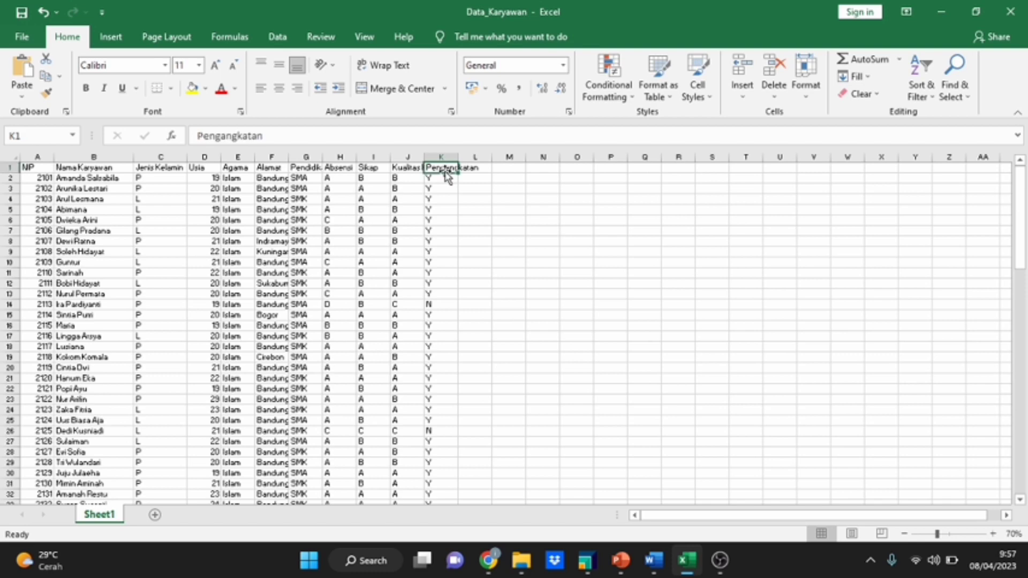
click(451, 304)
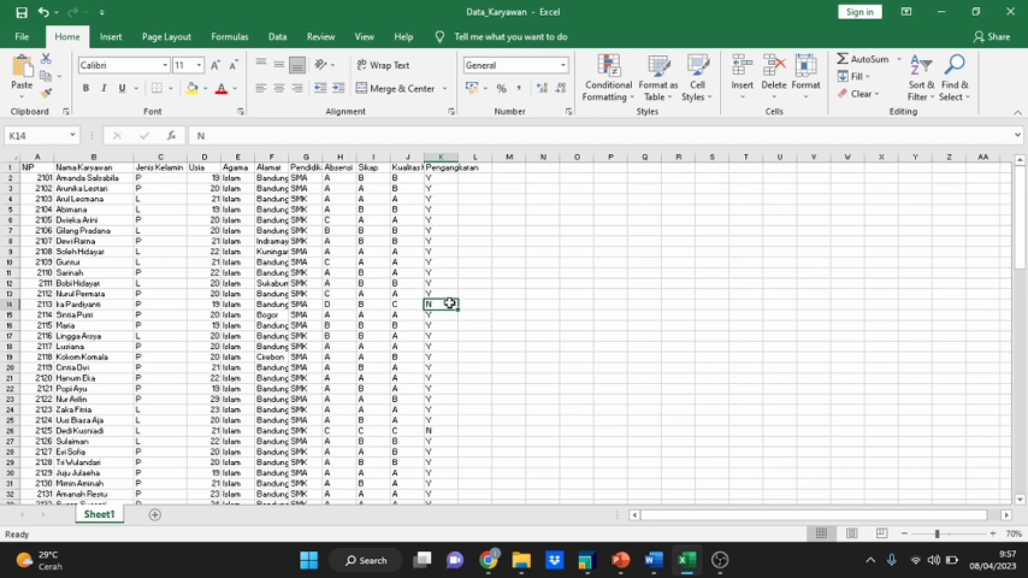
scroll(455, 287, down, 20)
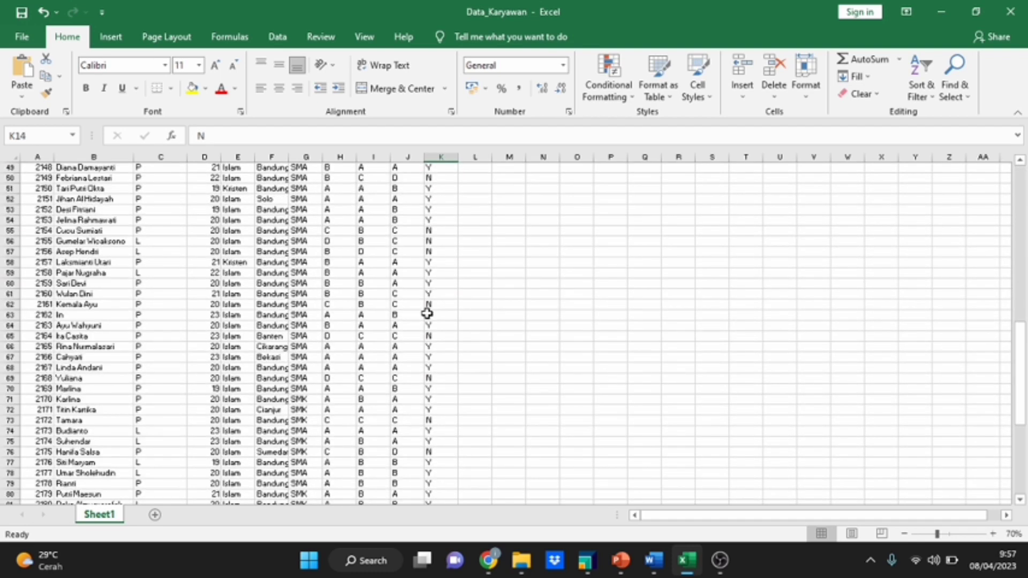
scroll(389, 337, down, 6)
scroll(377, 339, up, 6)
scroll(376, 340, down, 6)
scroll(375, 341, up, 9)
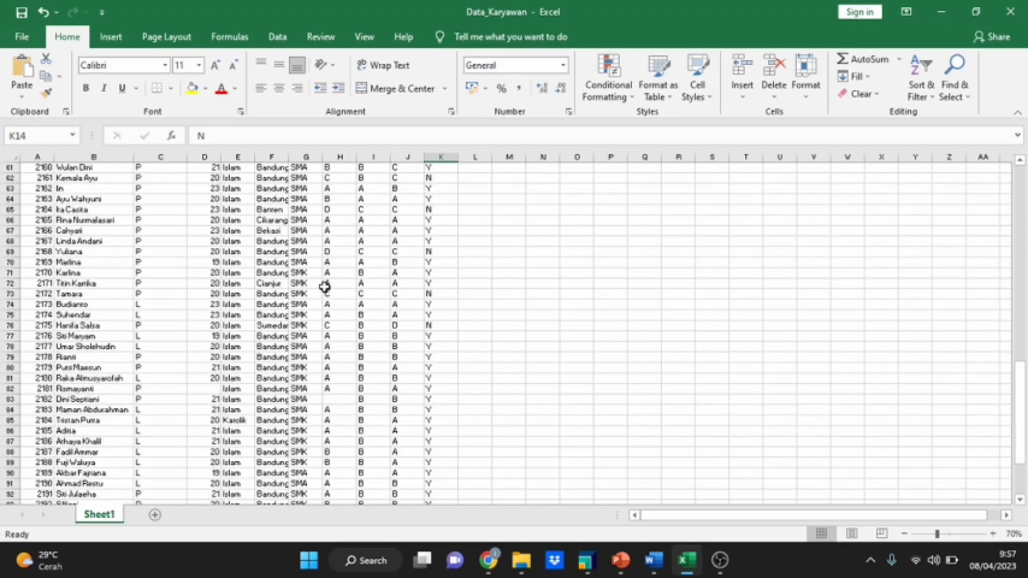
scroll(324, 287, up, 6)
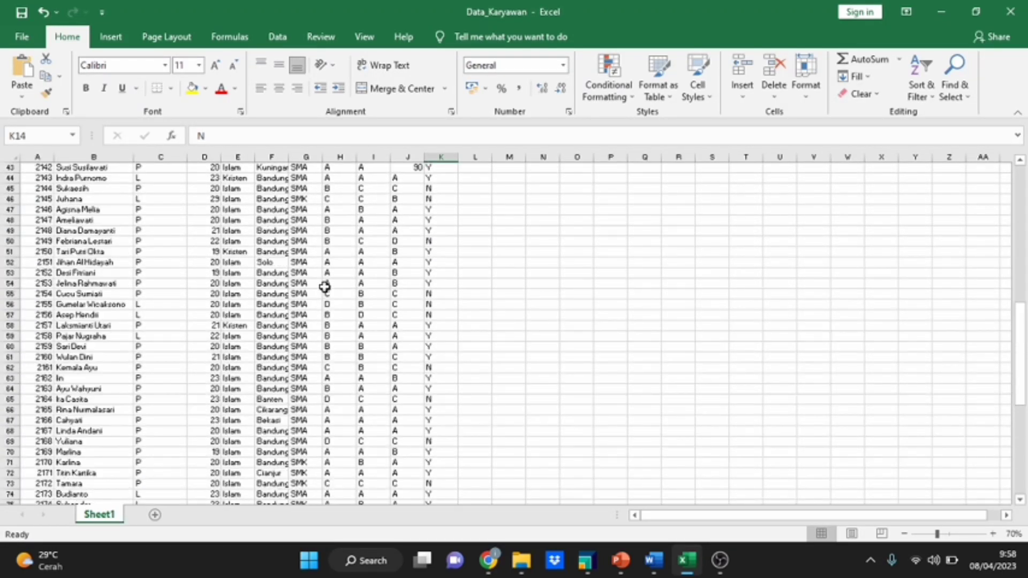
scroll(325, 287, up, 3)
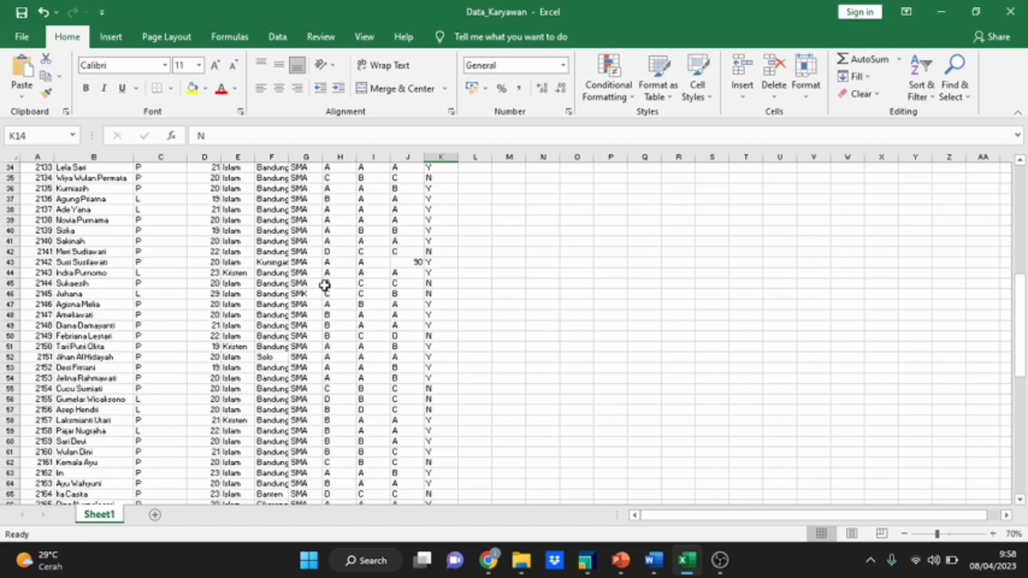
scroll(325, 285, down, 7)
scroll(325, 285, down, 7)
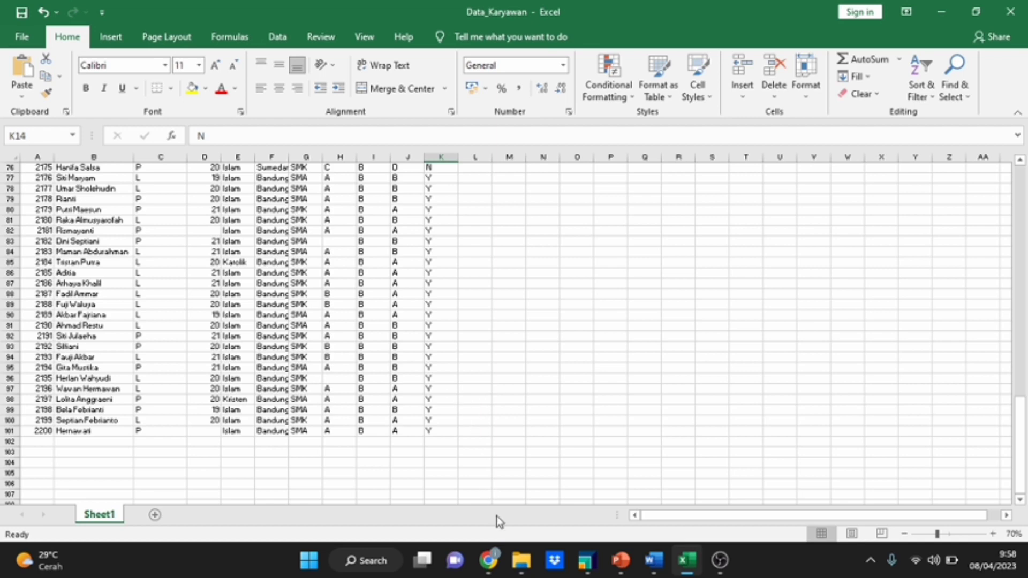
Switch back to RapidMiner Studio and start a data import with My Computer as the source
mouse_move(513, 551)
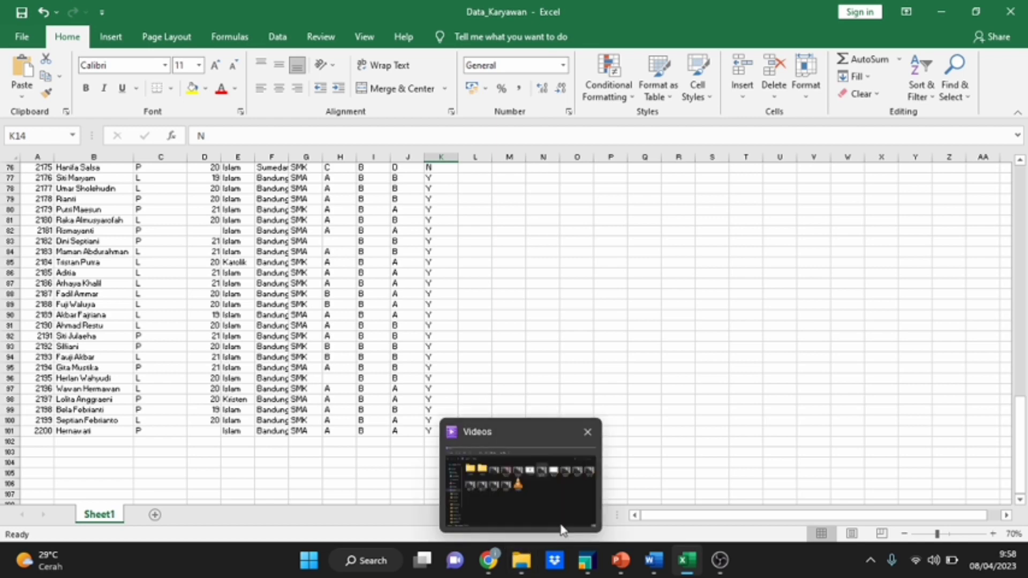
mouse_move(599, 557)
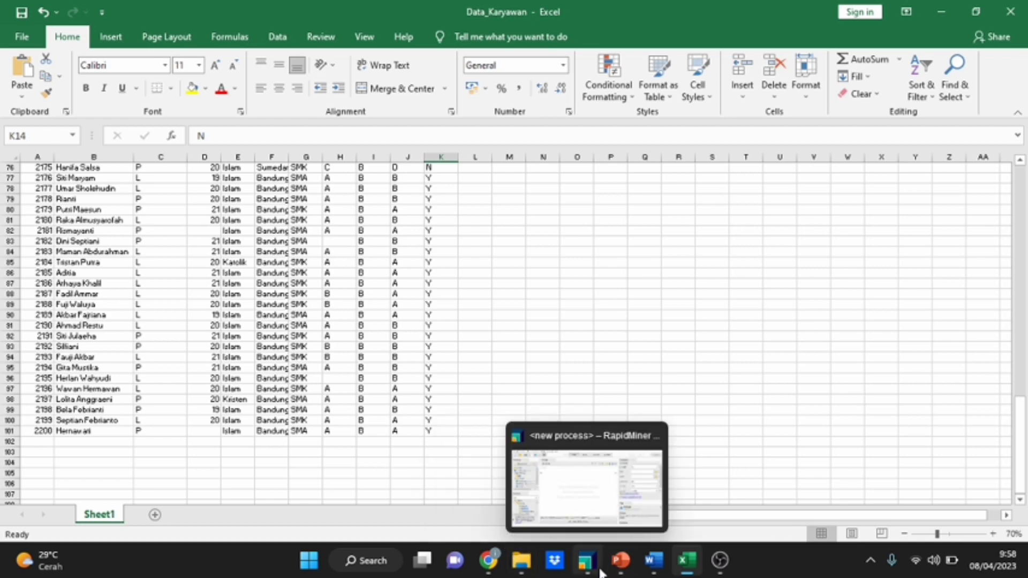
click(592, 517)
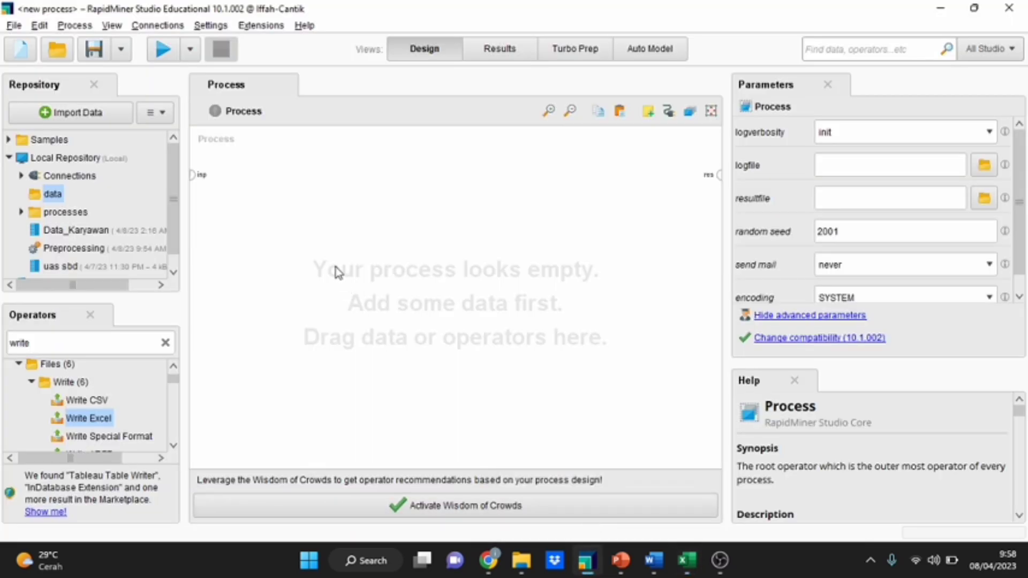
click(50, 117)
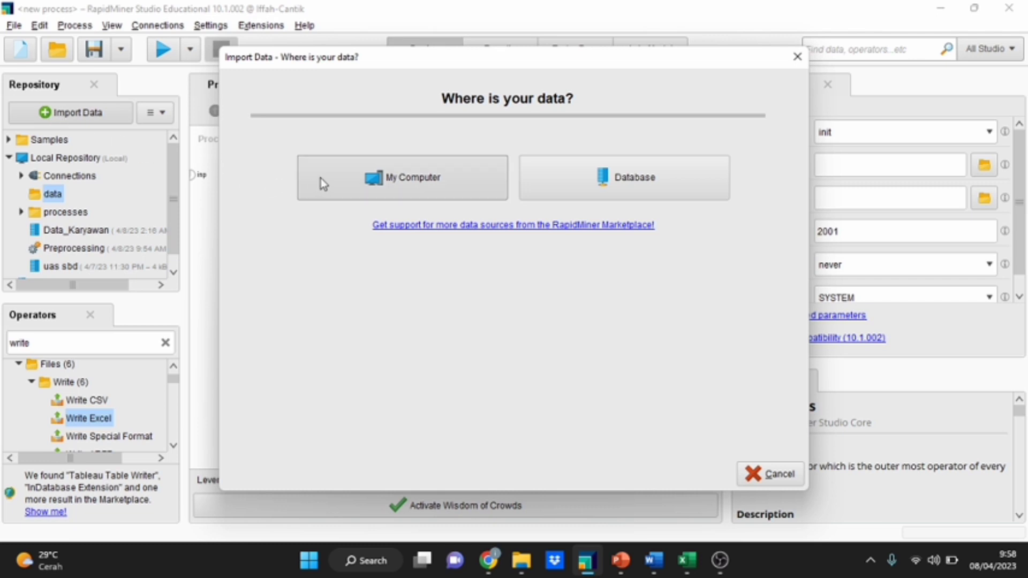
click(385, 183)
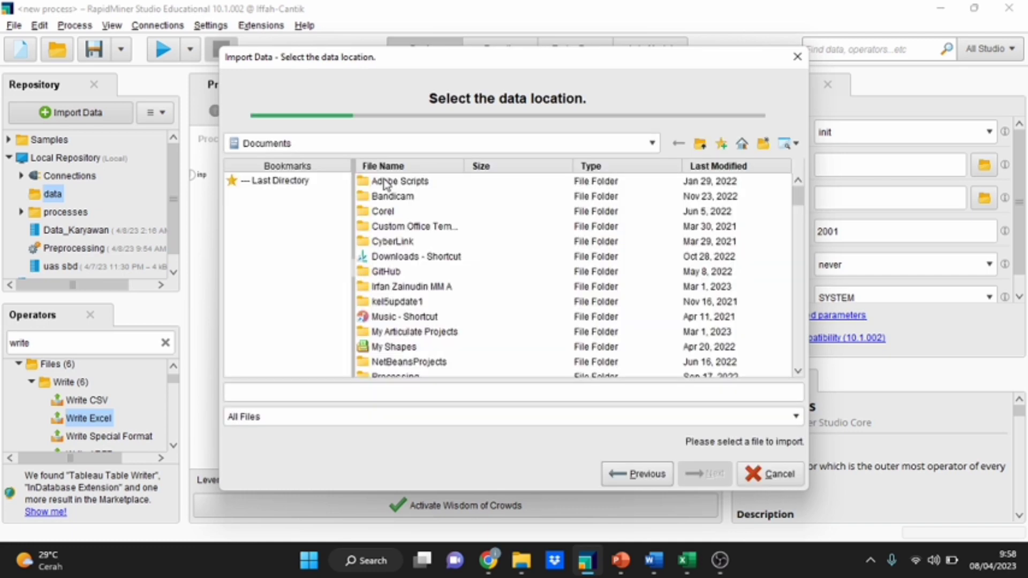
Choose Data_Karyawan.xlsx from DATA (D:), SOON TO BE S.Kom, SEMESTER 6, Konsep Data Maining as the import file and continue to cell selection
click(653, 143)
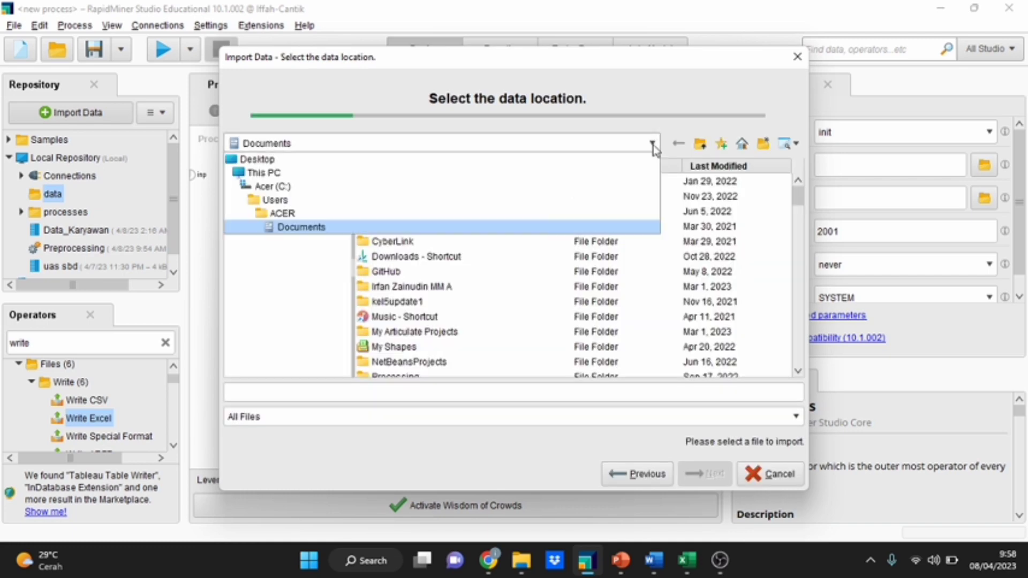
click(555, 182)
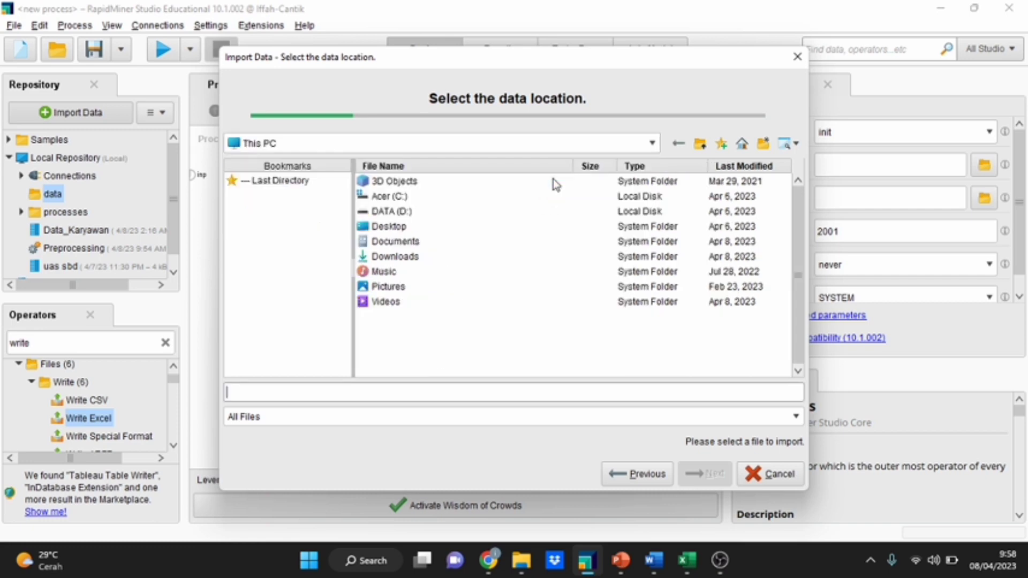
click(402, 212)
double_click(403, 212)
scroll(417, 270, down, 6)
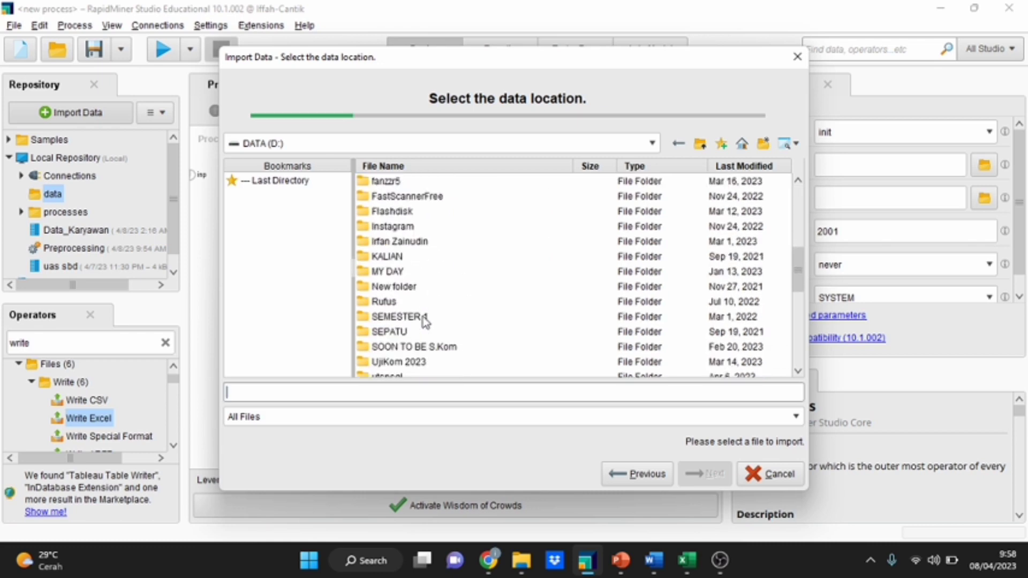
double_click(411, 347)
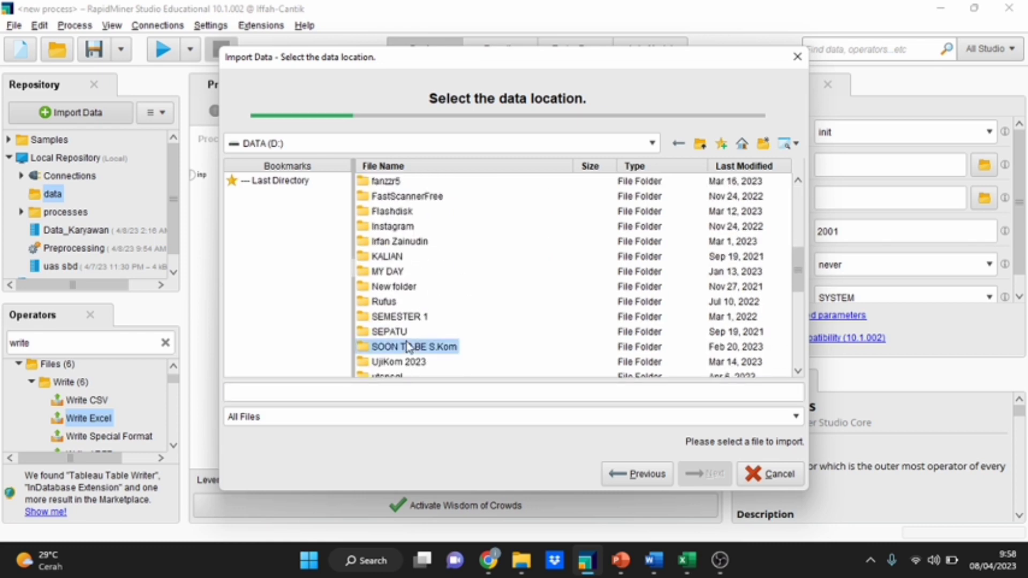
double_click(406, 273)
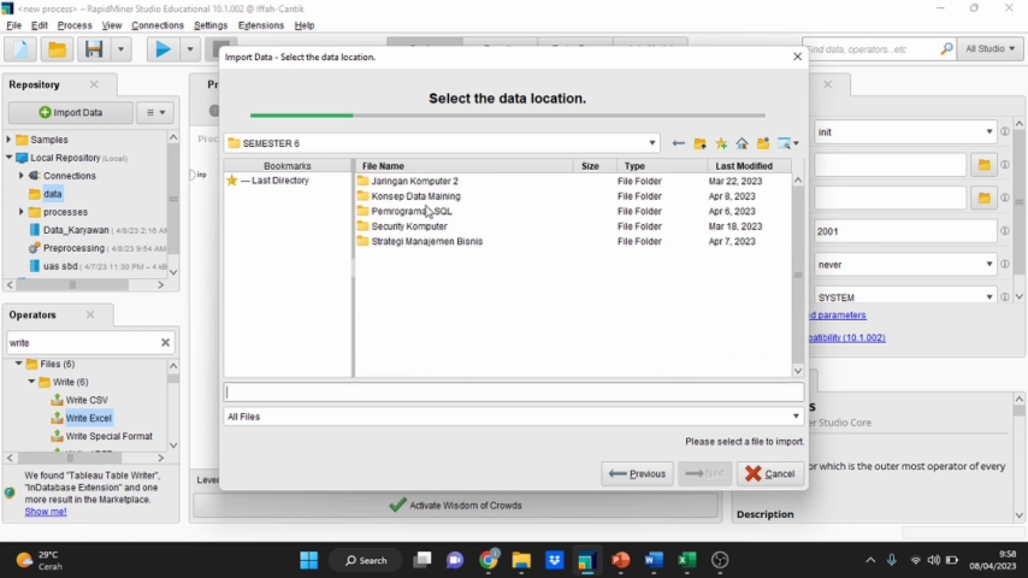
double_click(432, 198)
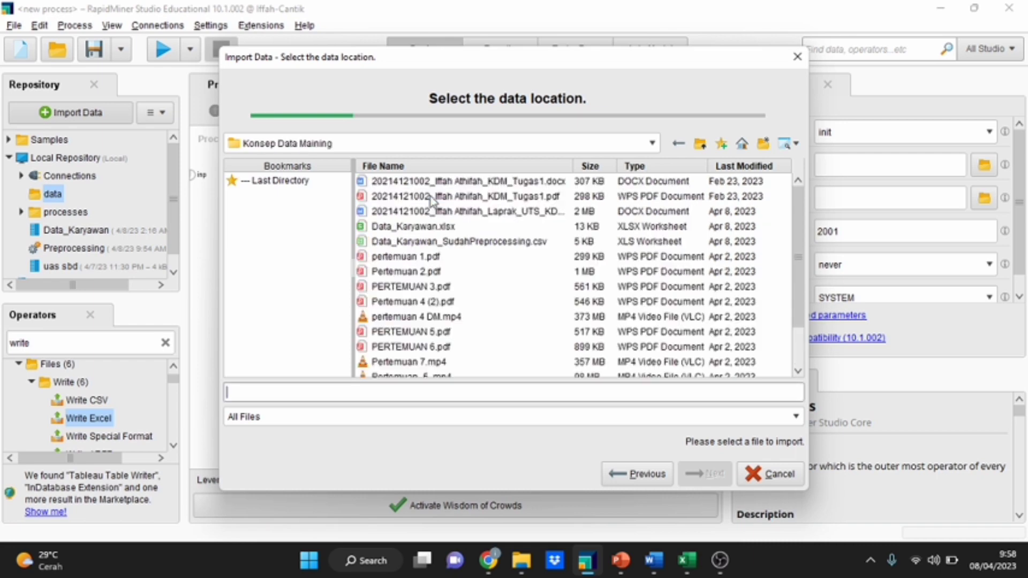
click(414, 228)
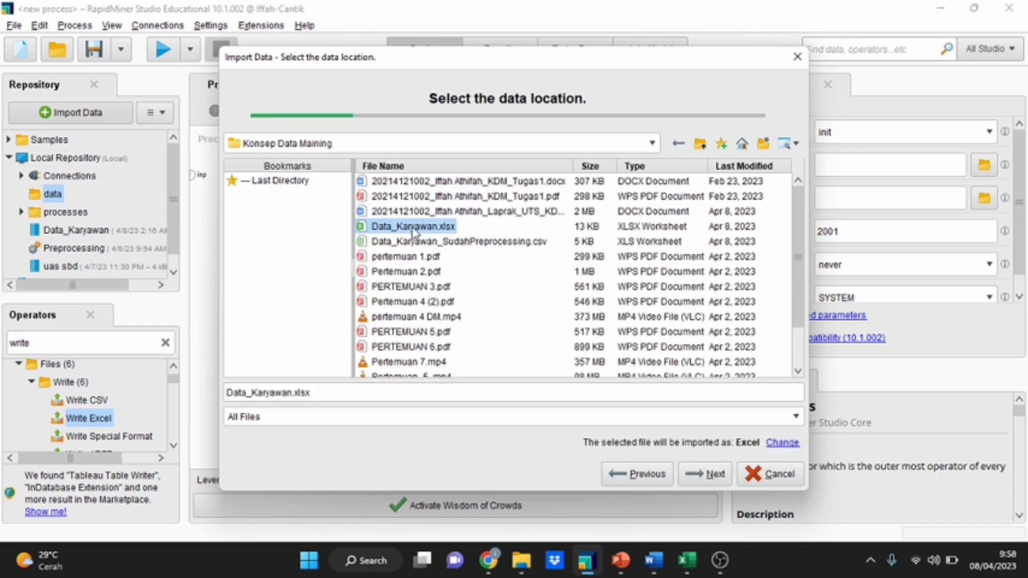
click(705, 474)
Check the Sheet1 rows in the import preview and accept cell range A:K with header row 1
scroll(543, 370, down, 3)
scroll(543, 371, down, 13)
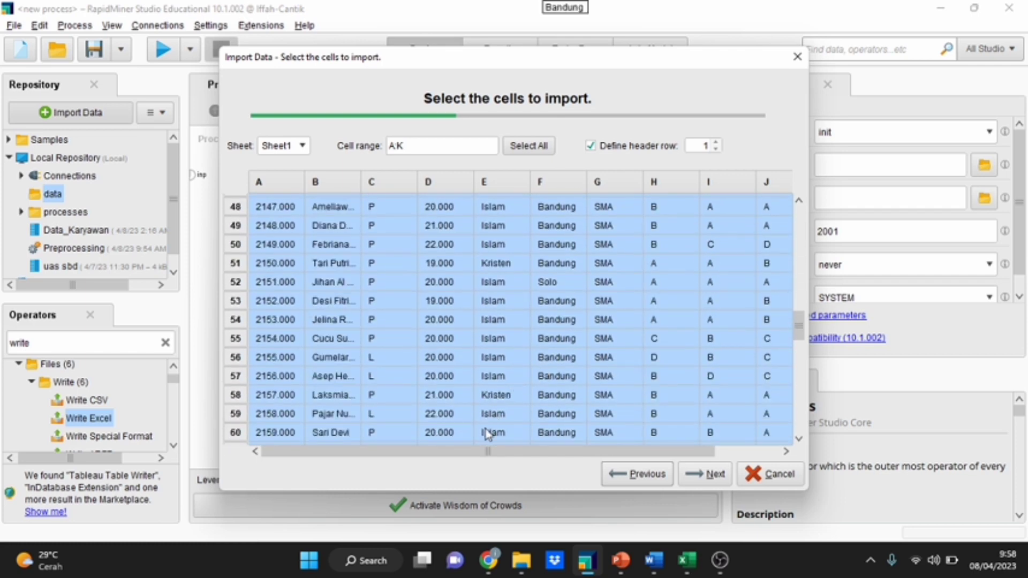
scroll(488, 442, down, 10)
drag(486, 449, 396, 442)
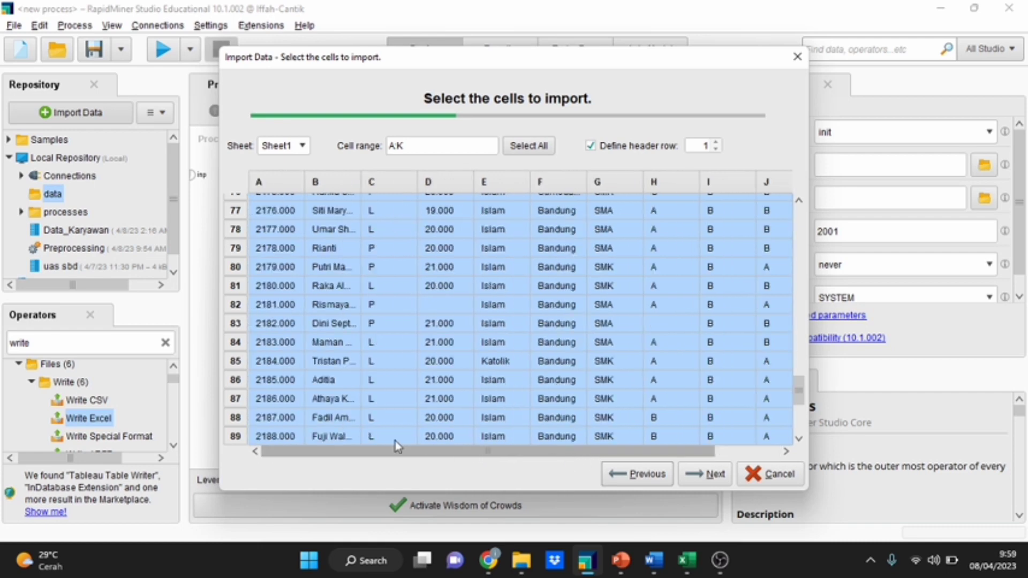
scroll(426, 330, up, 3)
scroll(428, 334, up, 15)
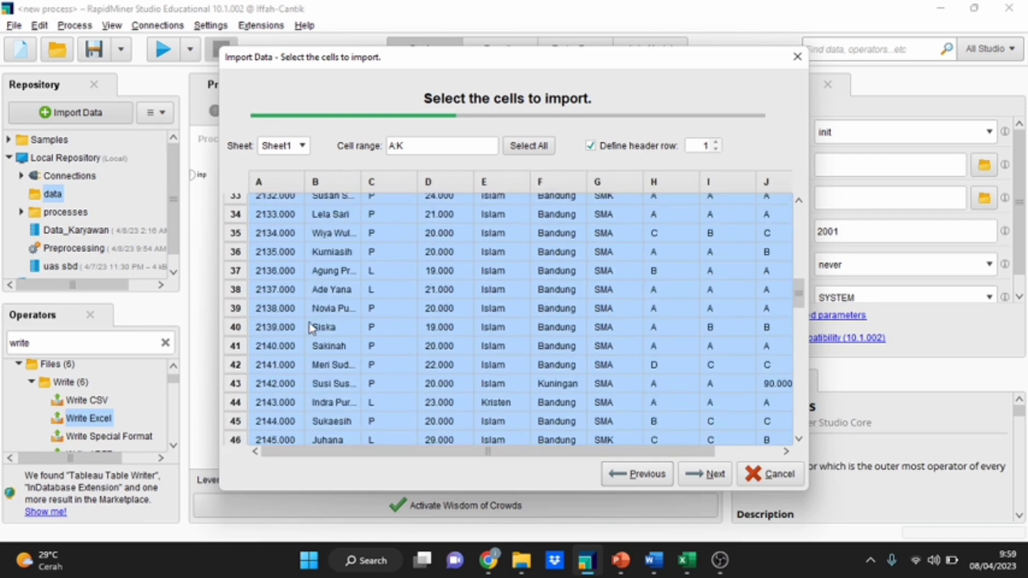
scroll(320, 317, up, 8)
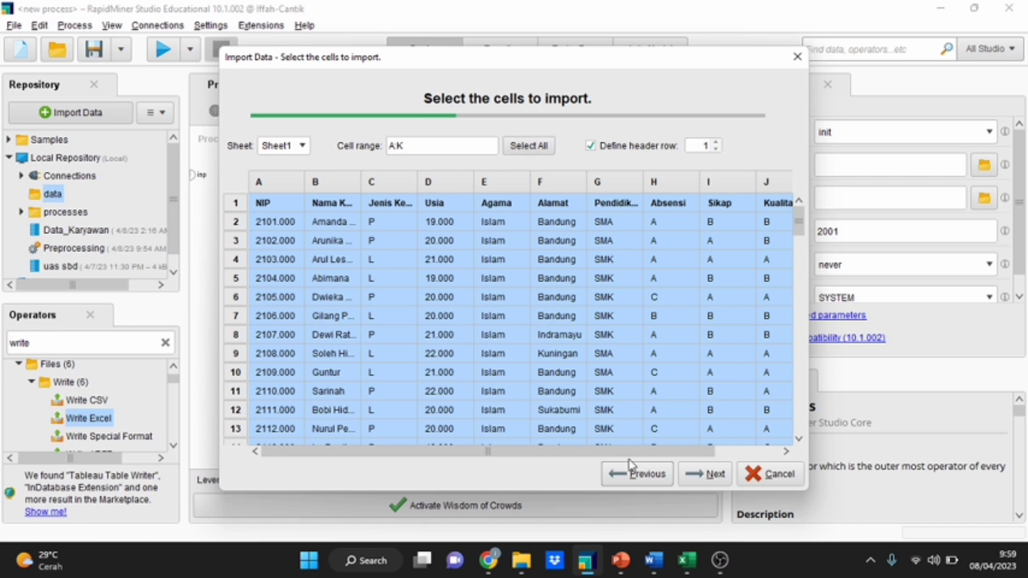
click(706, 474)
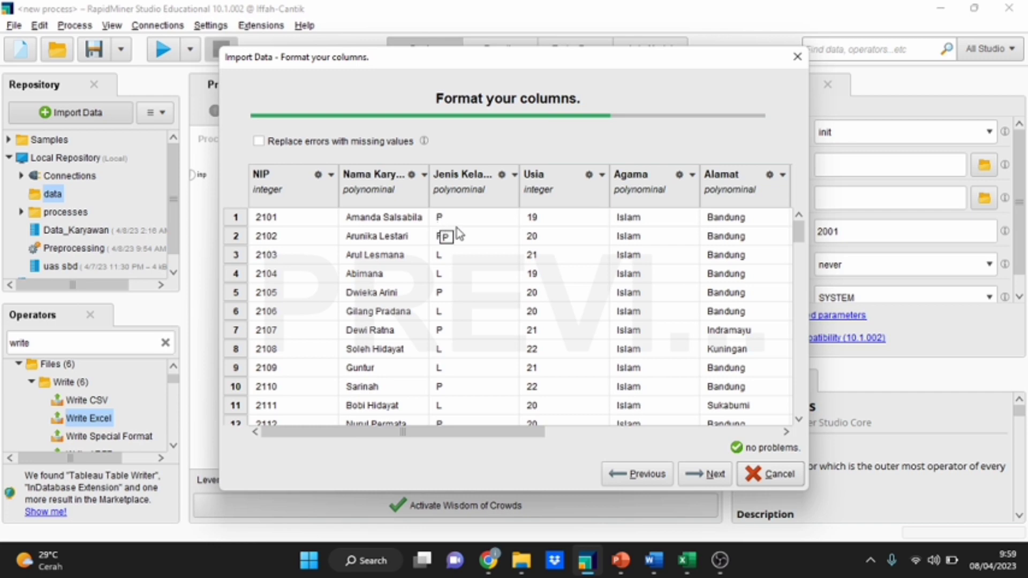
Change the Jenis Kelamin column's type to binominal
scroll(343, 323, down, 3)
scroll(343, 322, up, 3)
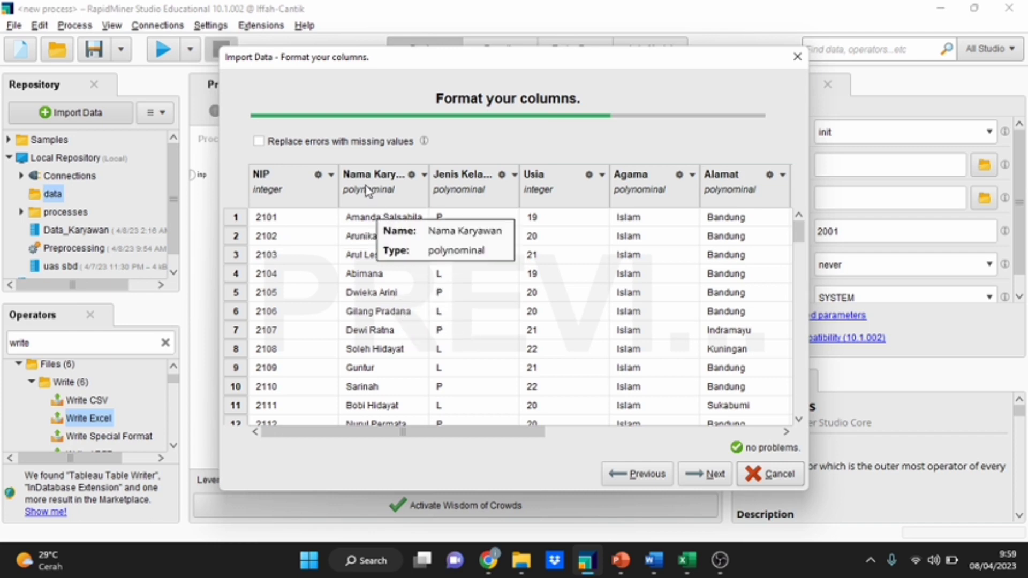
scroll(465, 358, down, 2)
scroll(465, 358, up, 2)
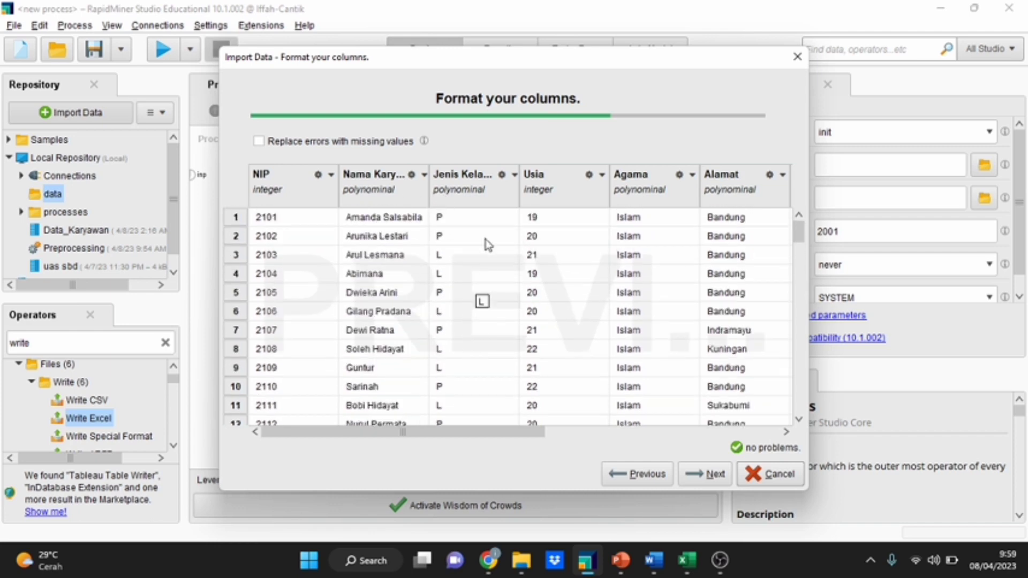
click(515, 176)
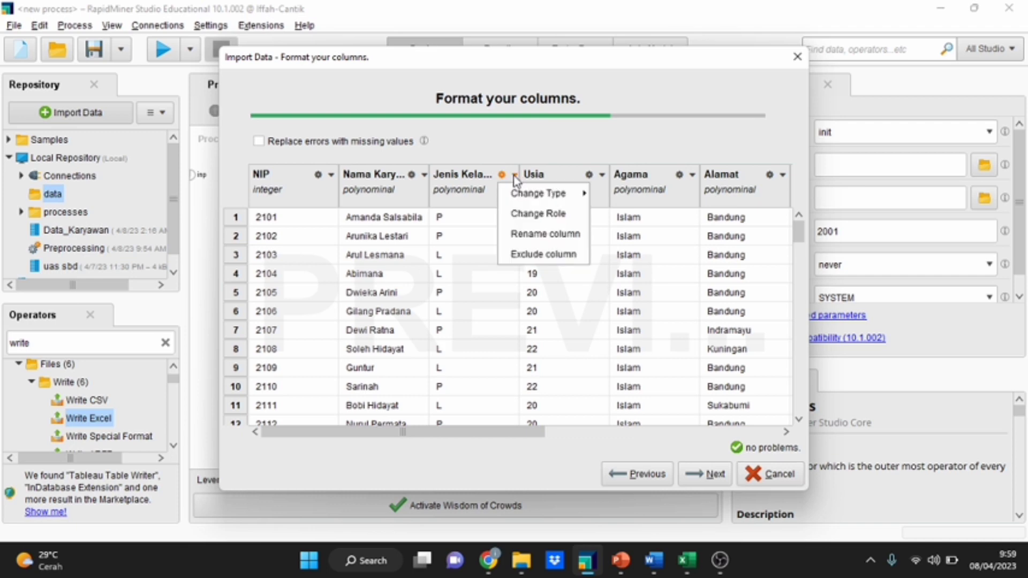
mouse_move(568, 194)
click(624, 211)
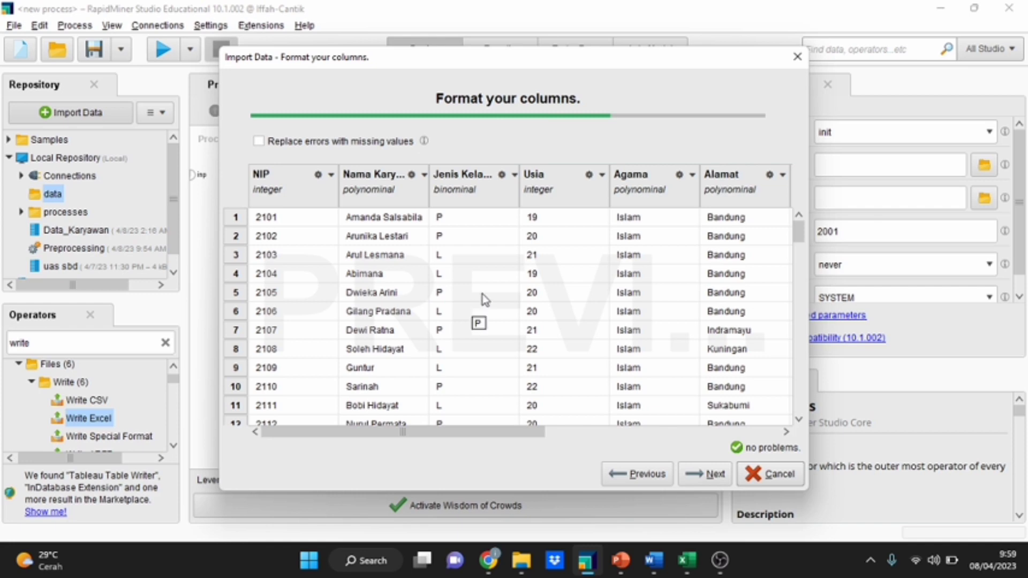
Examine the values and data types of the Agama, Alamat, Pendidikan and Absensi columns in the import preview
scroll(608, 327, down, 3)
scroll(611, 337, down, 1)
scroll(622, 290, up, 3)
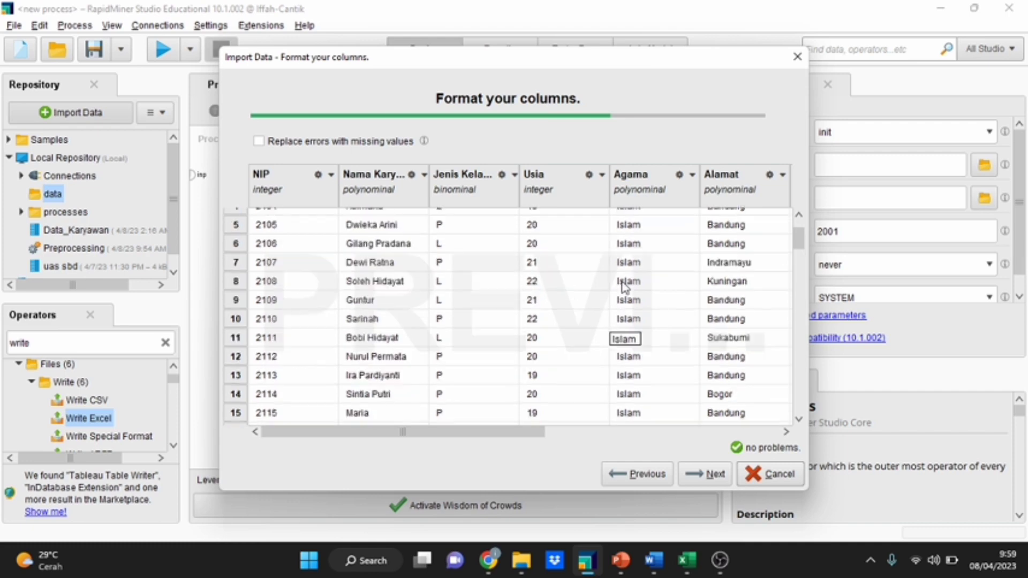
scroll(624, 287, down, 4)
scroll(625, 289, down, 4)
scroll(718, 298, up, 4)
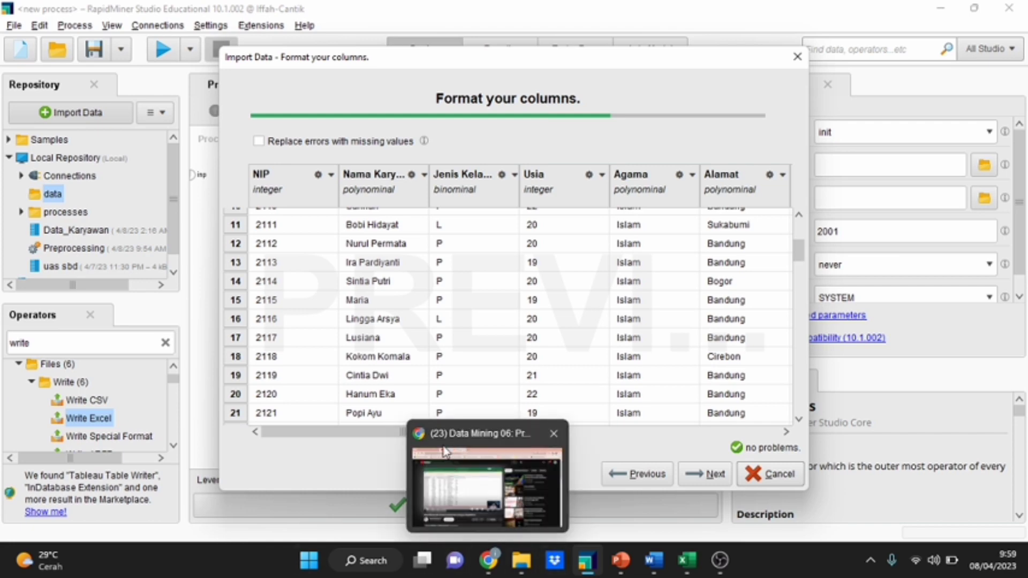
scroll(359, 425, down, 1)
drag(383, 432, 490, 438)
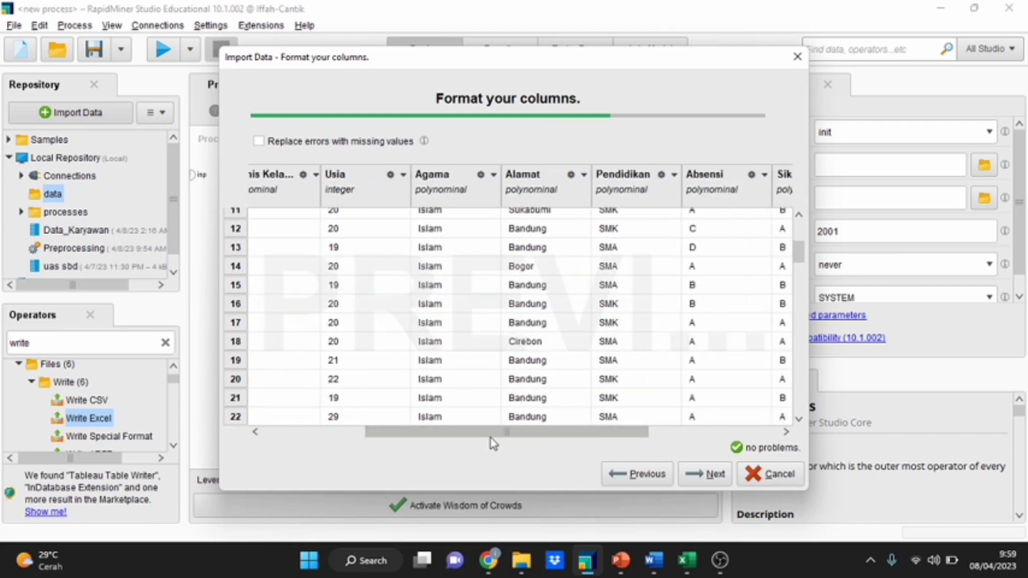
scroll(528, 373, up, 1)
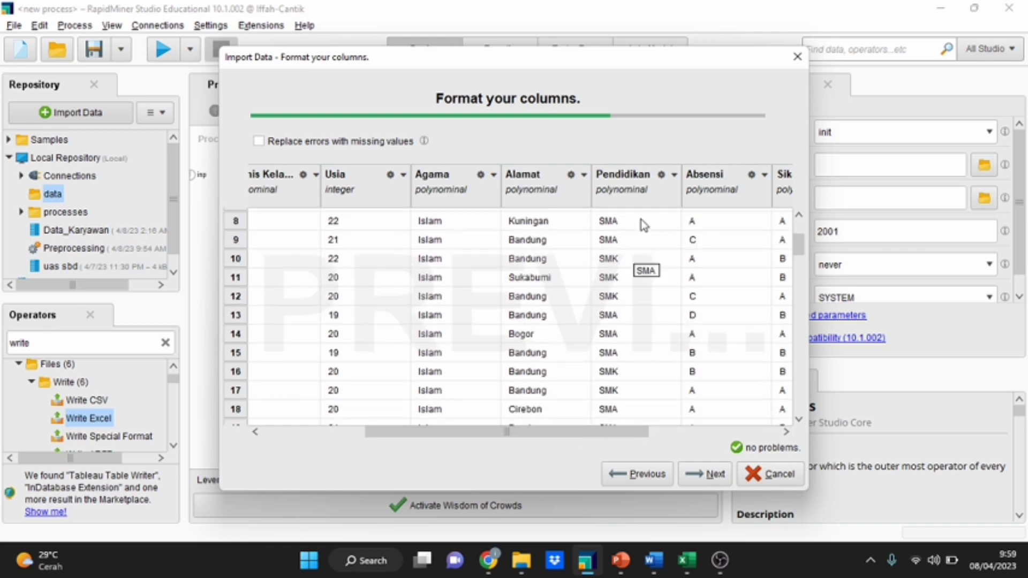
Change the Pendidikan column's type to binominal
click(674, 176)
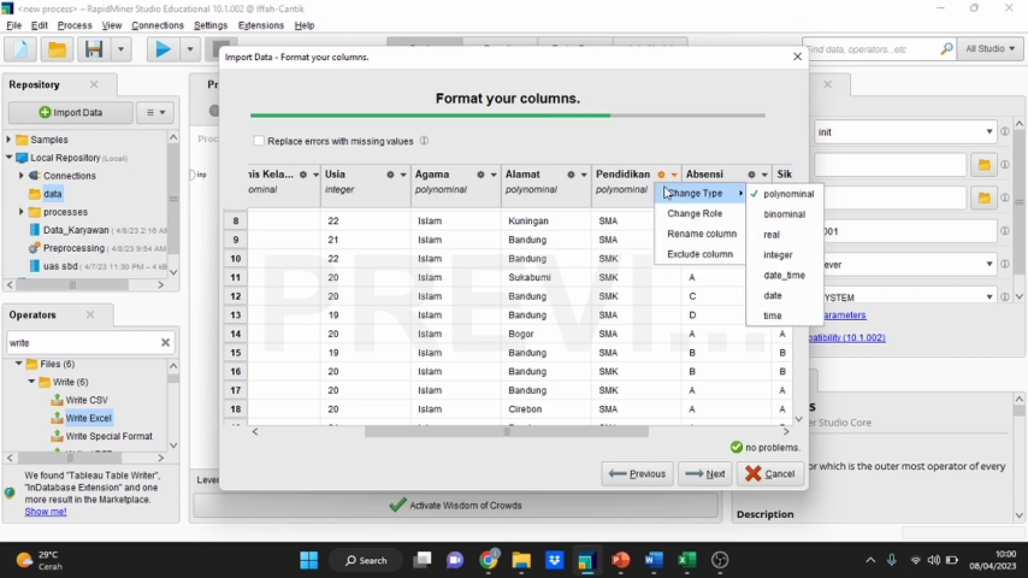
mouse_move(742, 194)
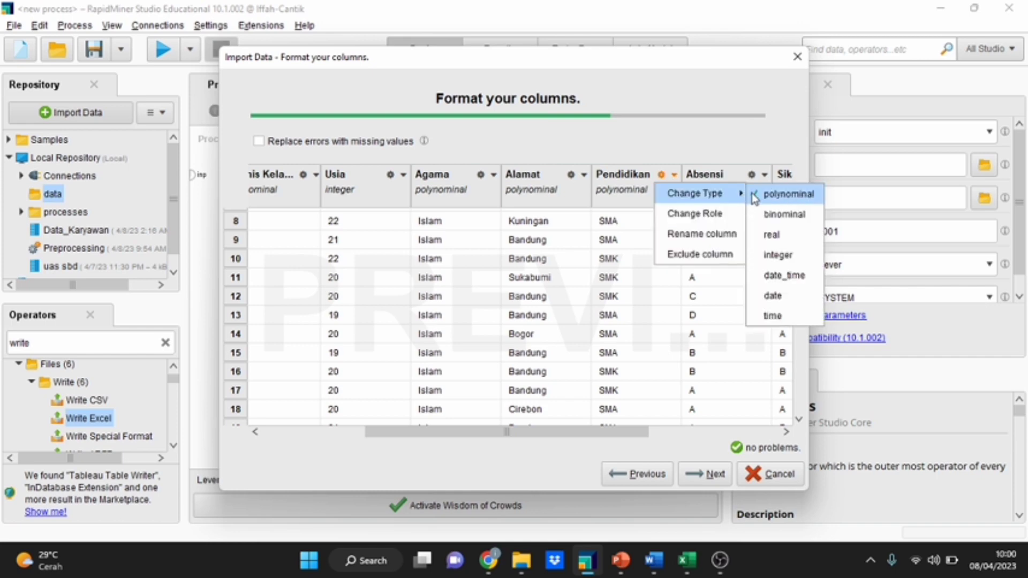
click(773, 217)
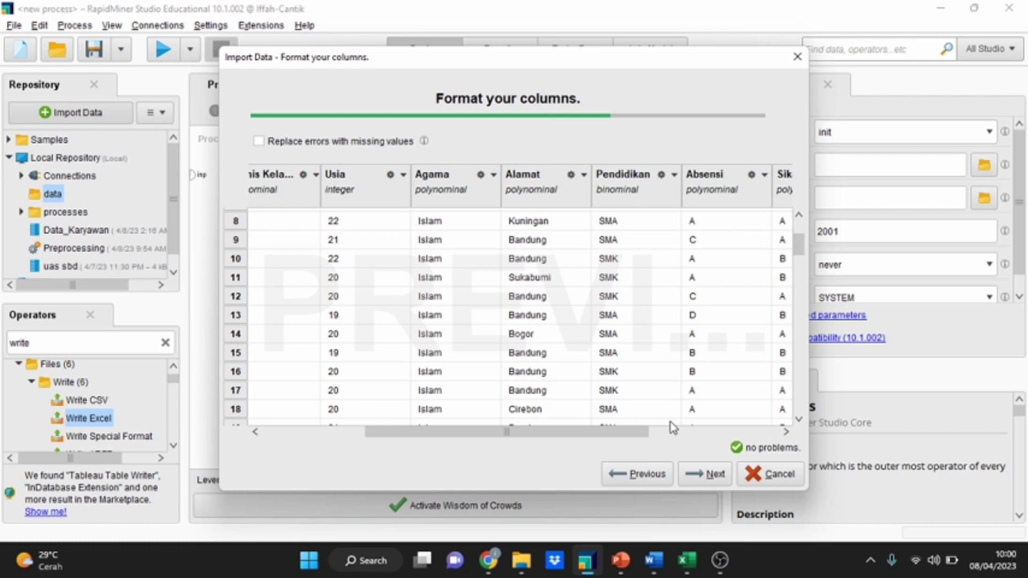
Change the Pengangkatan column's type to binominal
drag(656, 429, 773, 423)
scroll(761, 375, down, 1)
scroll(756, 343, up, 1)
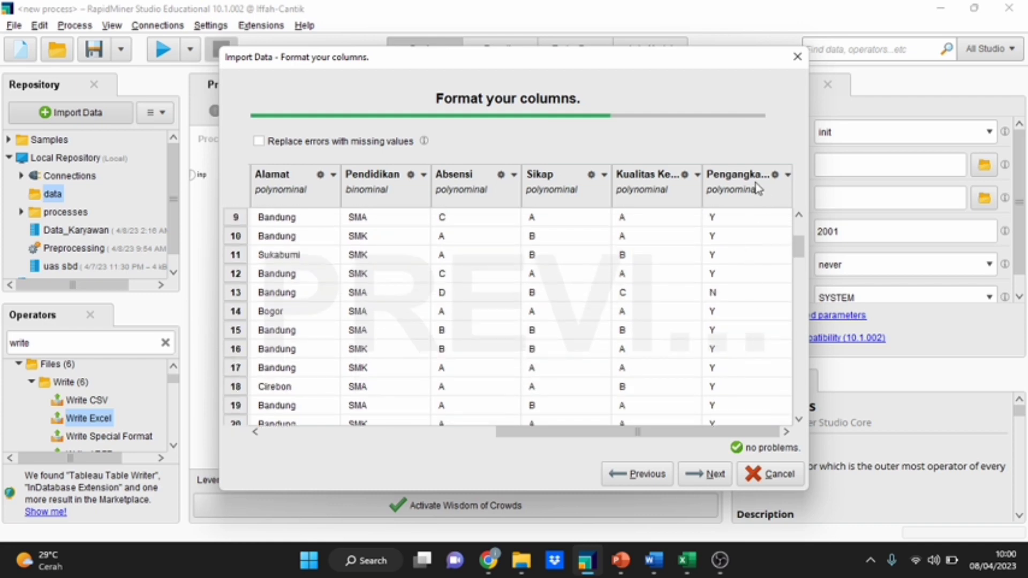
click(788, 176)
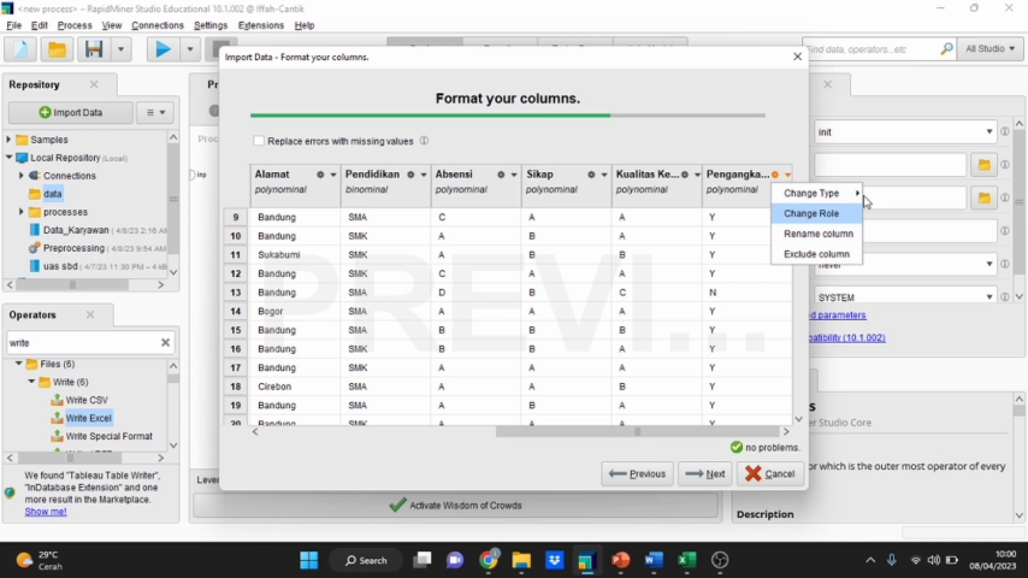
mouse_move(865, 195)
click(879, 222)
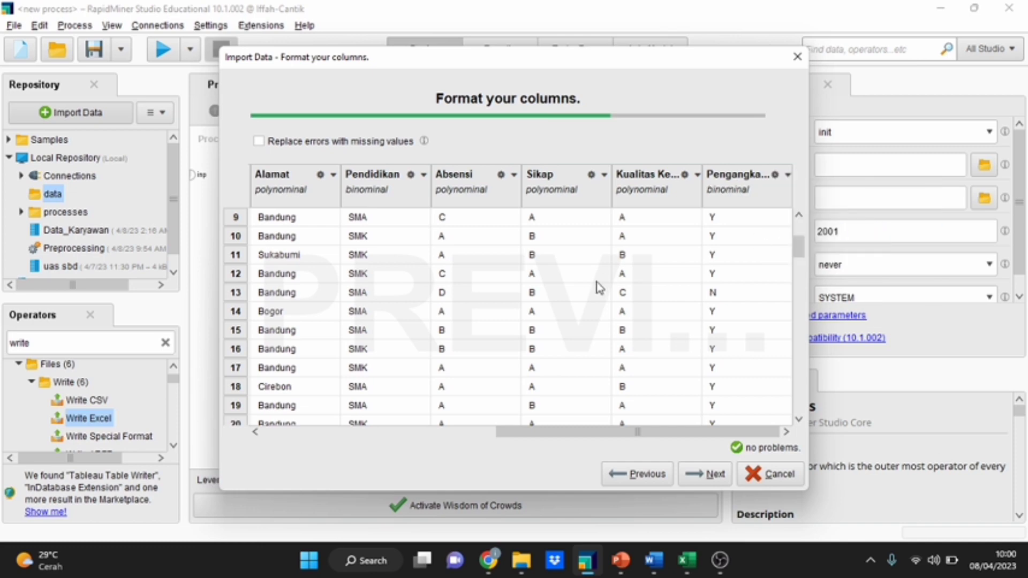
Assign the id role to the NIP column
drag(630, 434, 335, 455)
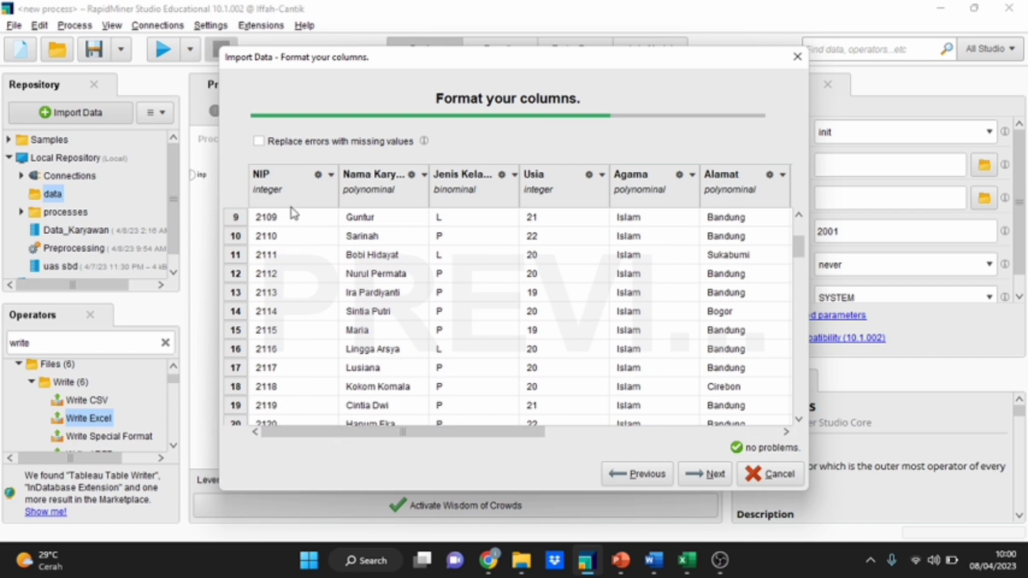
click(316, 175)
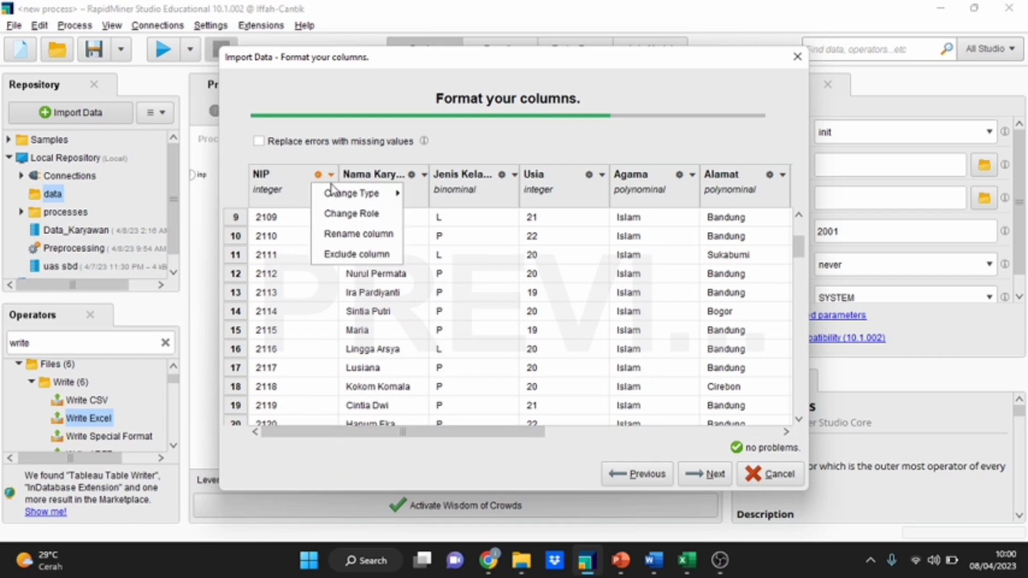
click(327, 215)
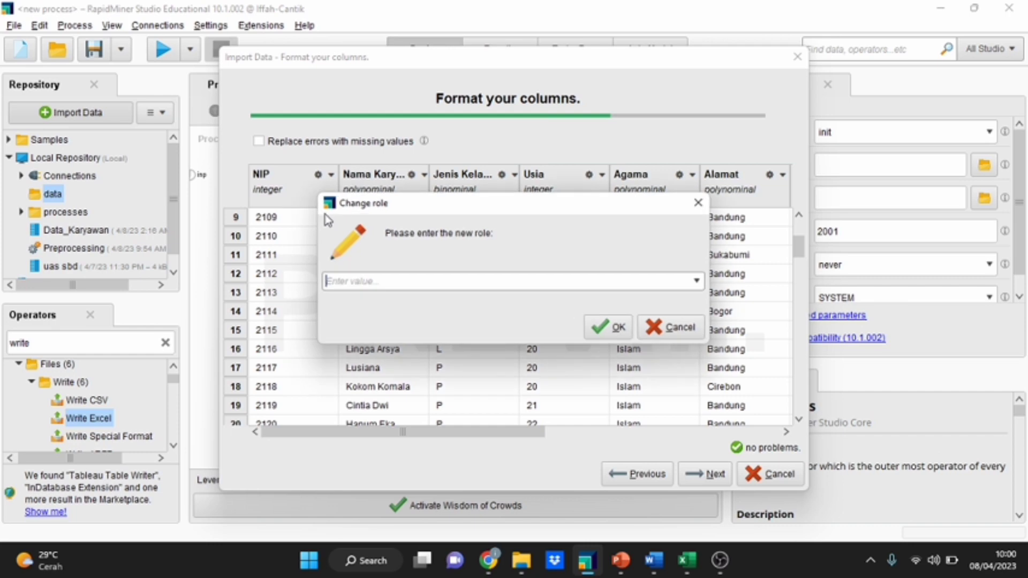
click(696, 284)
click(673, 307)
click(619, 332)
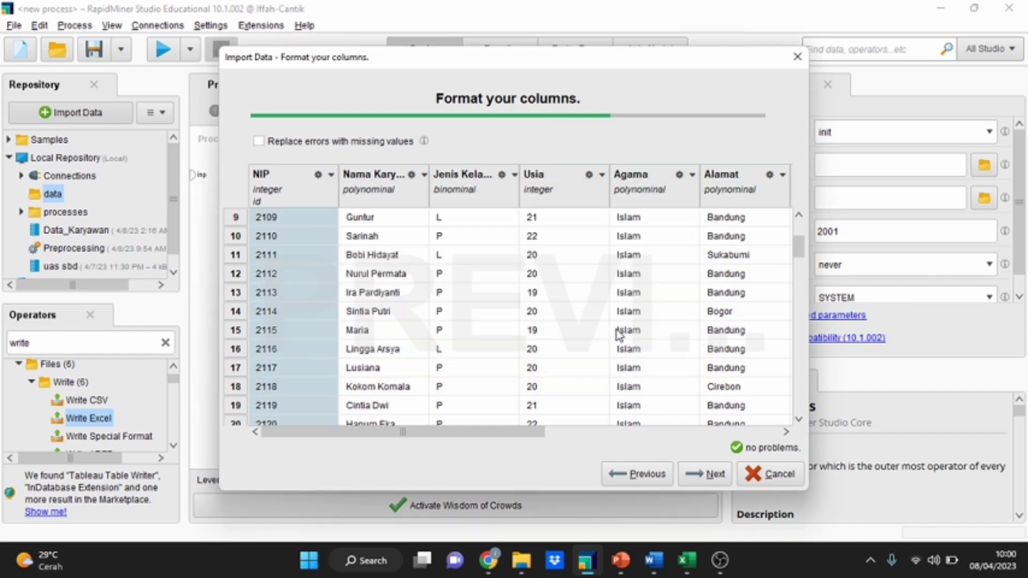
Assign the label role to the Pengangkatan column
drag(500, 433, 748, 432)
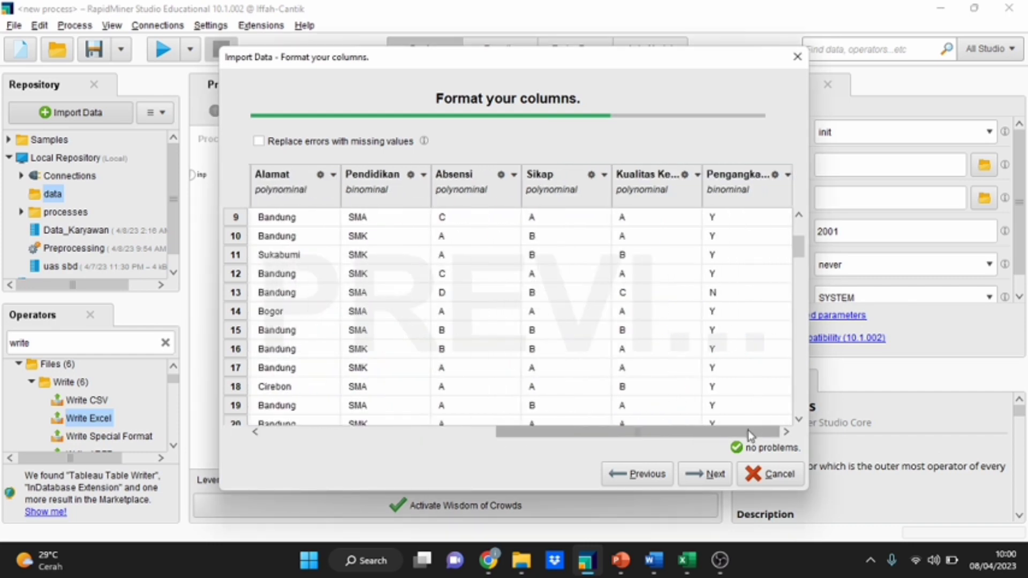
click(775, 175)
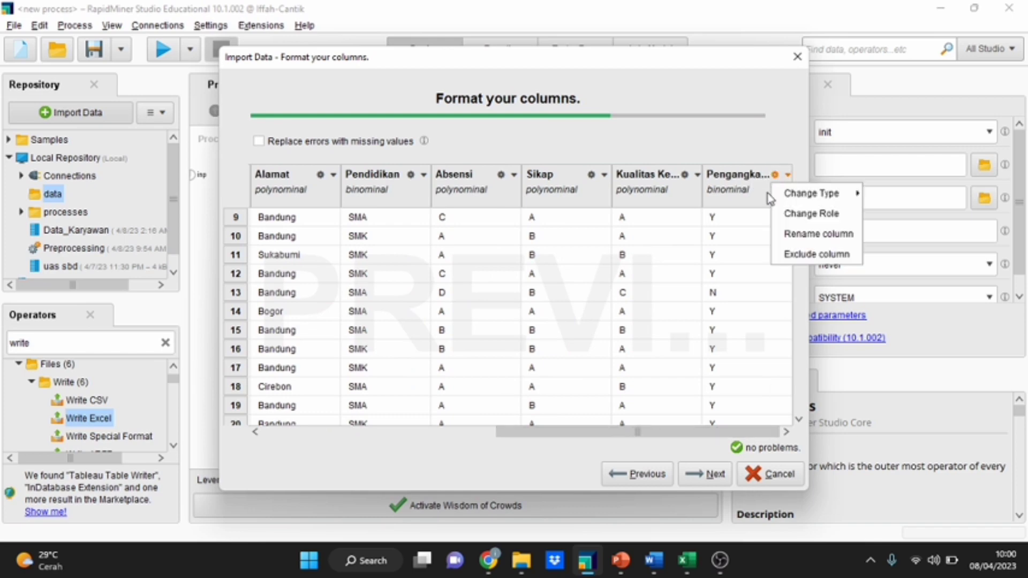
click(804, 213)
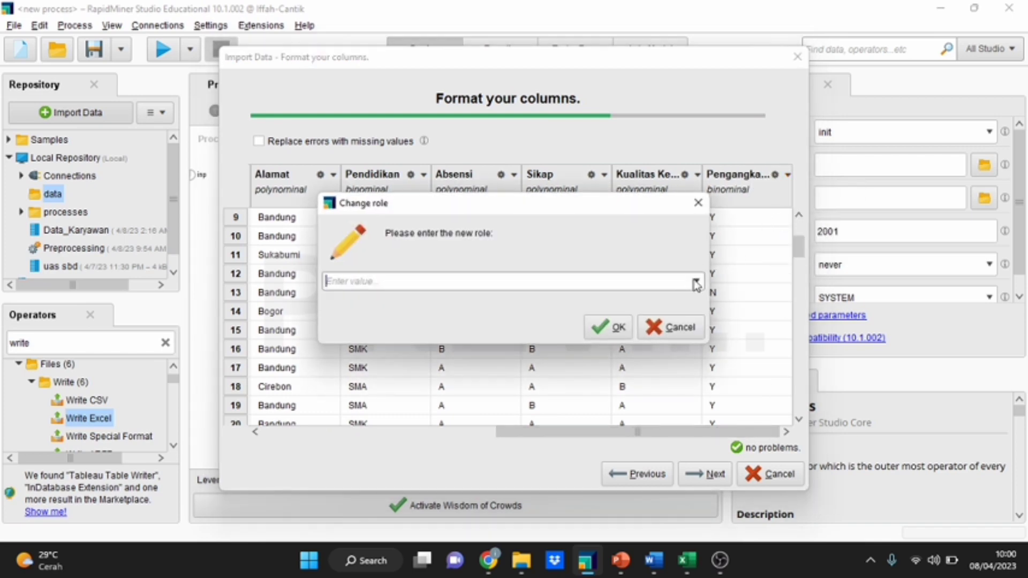
click(696, 284)
click(670, 297)
click(616, 329)
Check the remaining preview rows, then finish the import as Data_Karyawan in the Local Repository's data folder
scroll(589, 348, down, 2)
scroll(356, 328, up, 5)
scroll(364, 307, down, 13)
scroll(378, 304, down, 17)
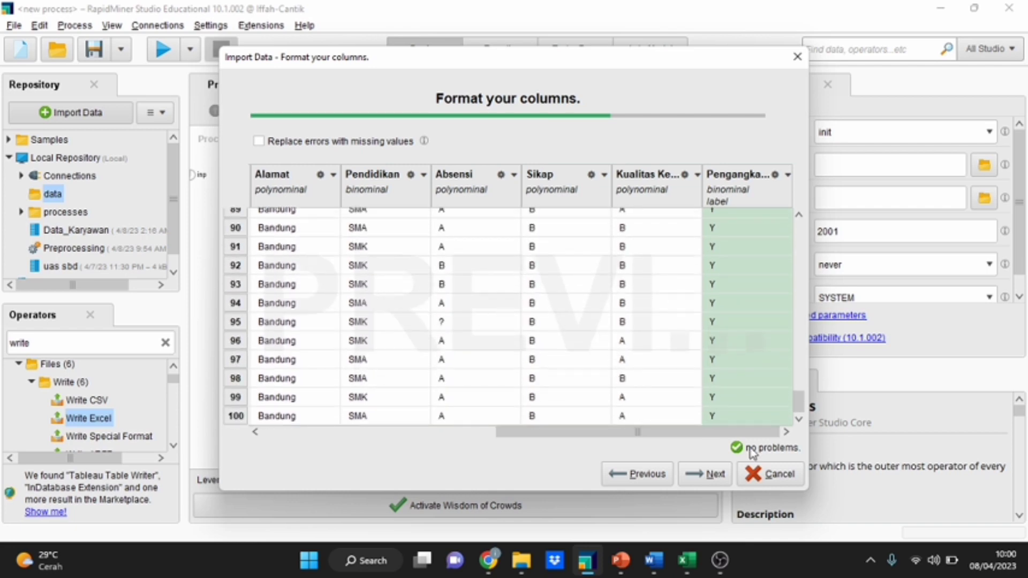
click(702, 481)
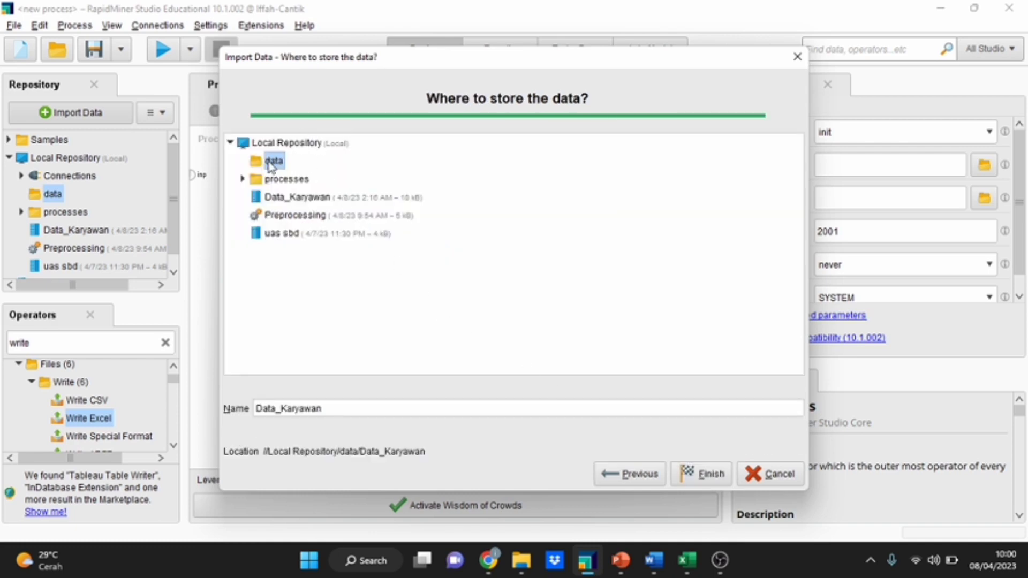
click(373, 413)
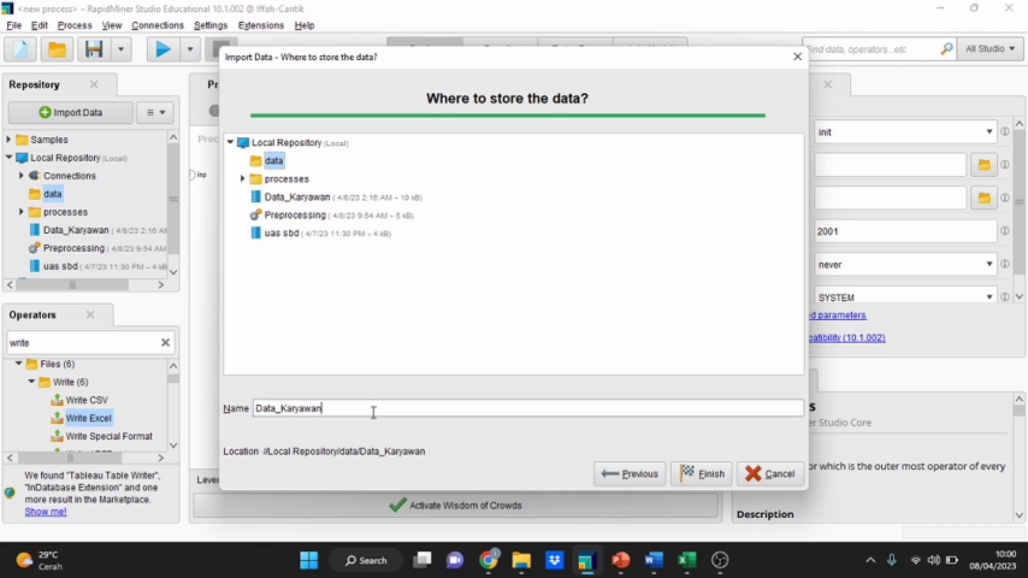
click(696, 476)
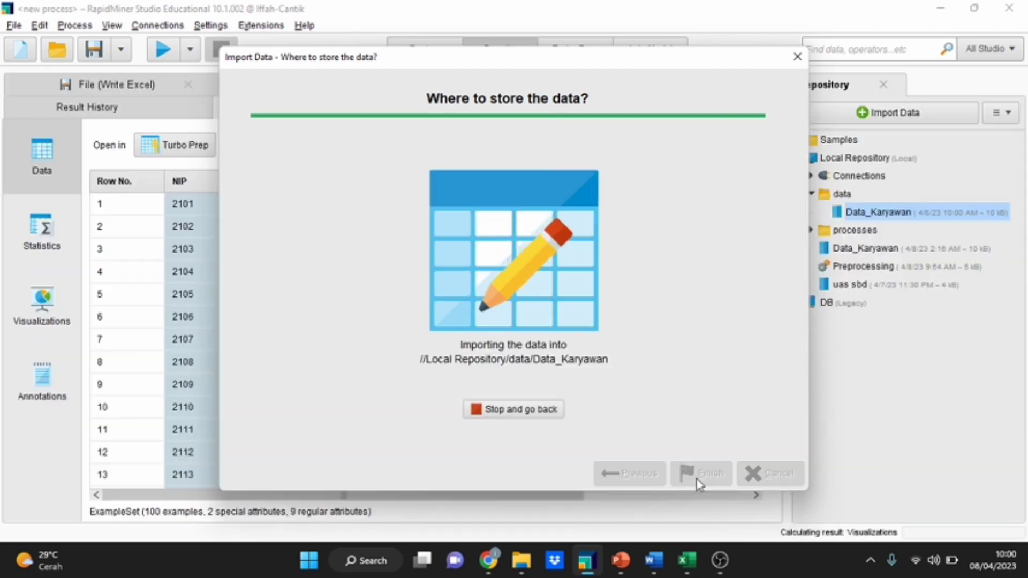
Look through the imported Data_Karyawan rows for missing values in the Usia column
scroll(422, 427, down, 6)
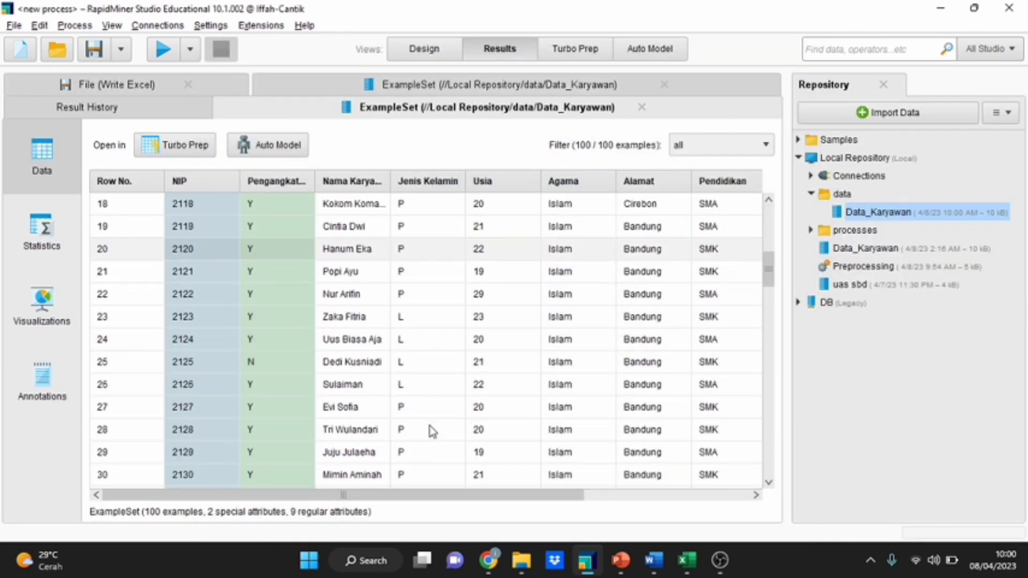
scroll(427, 424, down, 9)
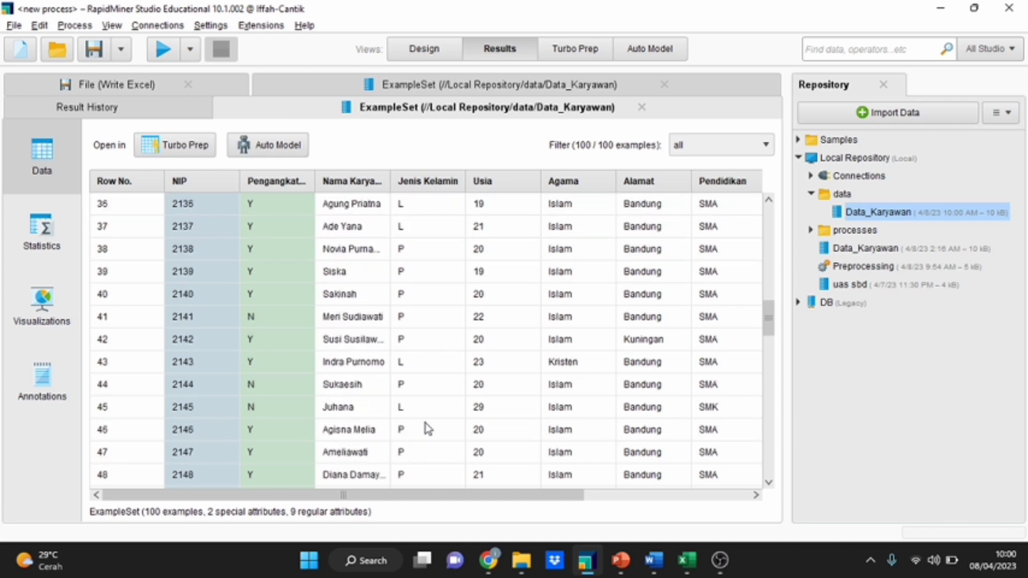
scroll(429, 424, down, 6)
scroll(429, 423, up, 8)
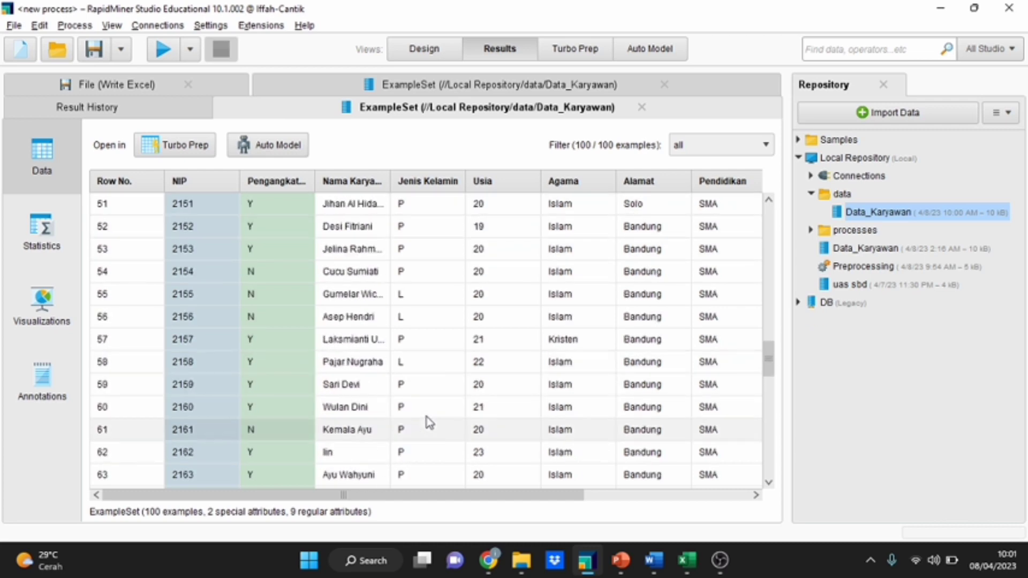
scroll(428, 423, up, 2)
scroll(423, 455, up, 2)
scroll(426, 458, down, 12)
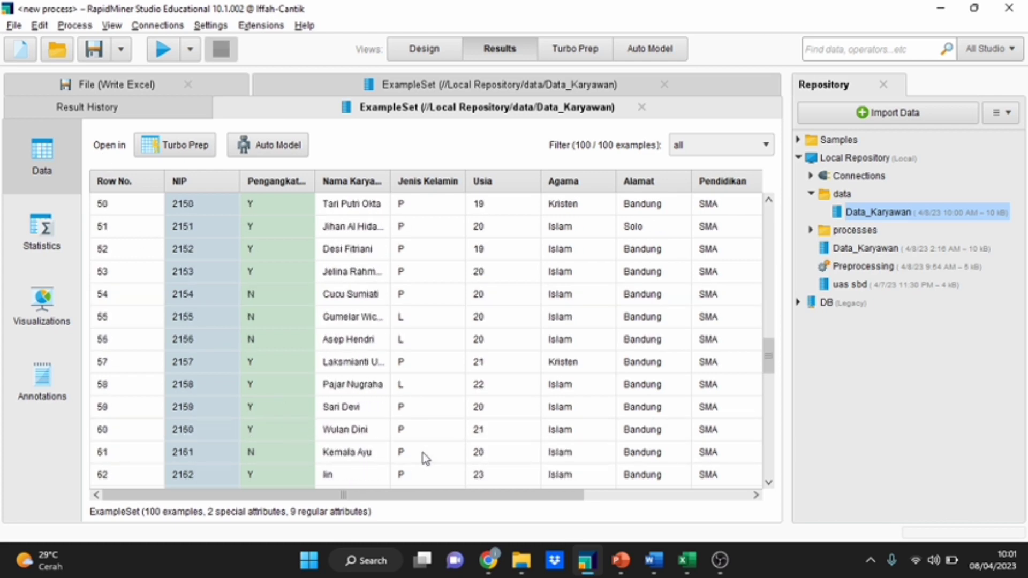
scroll(426, 458, down, 9)
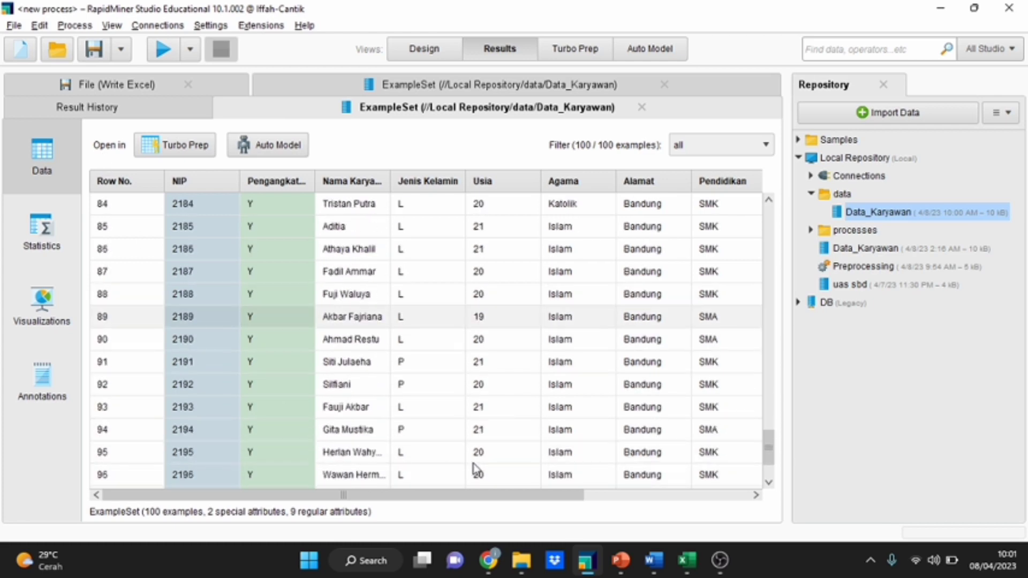
click(510, 476)
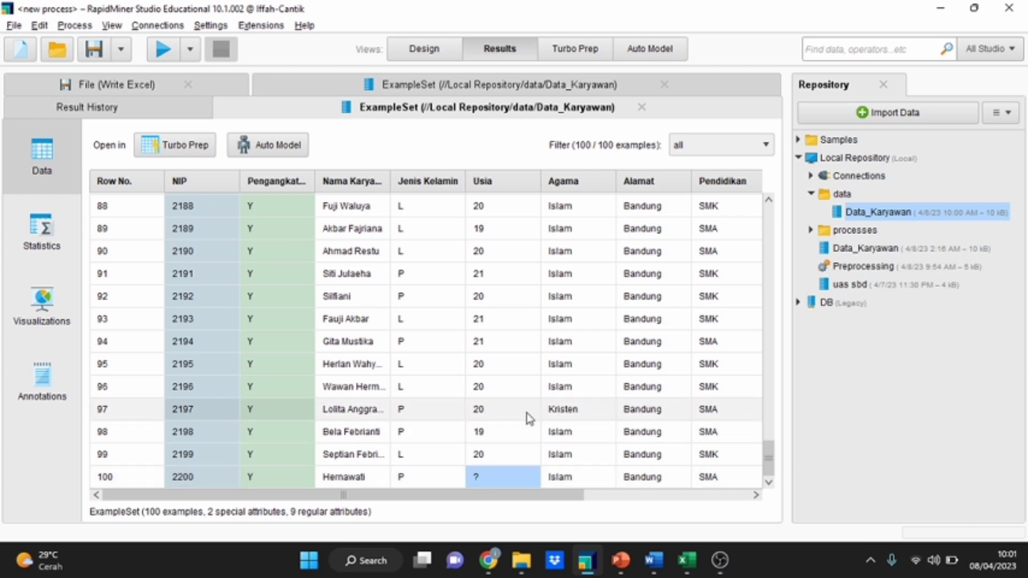
scroll(526, 376, up, 5)
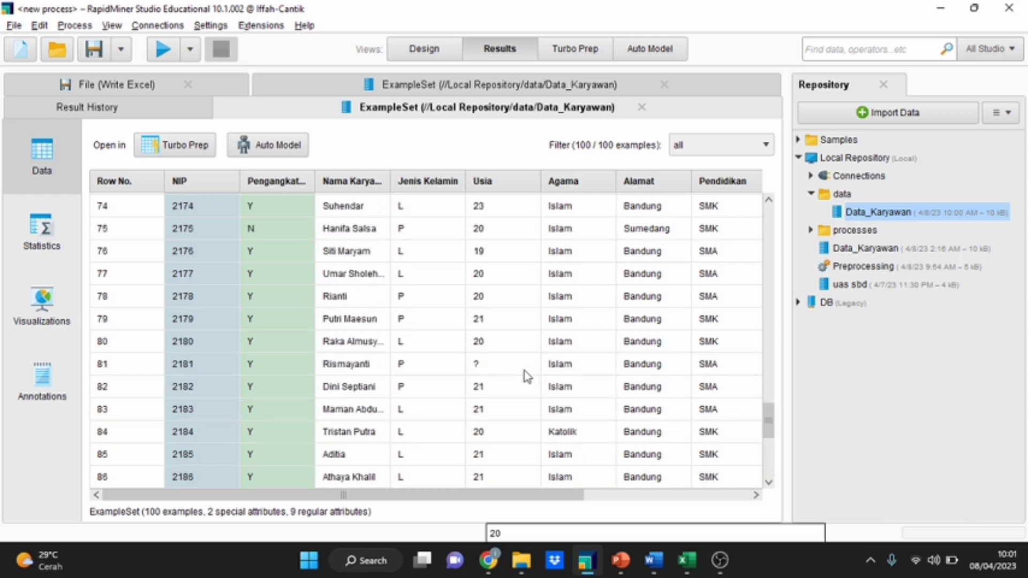
click(515, 368)
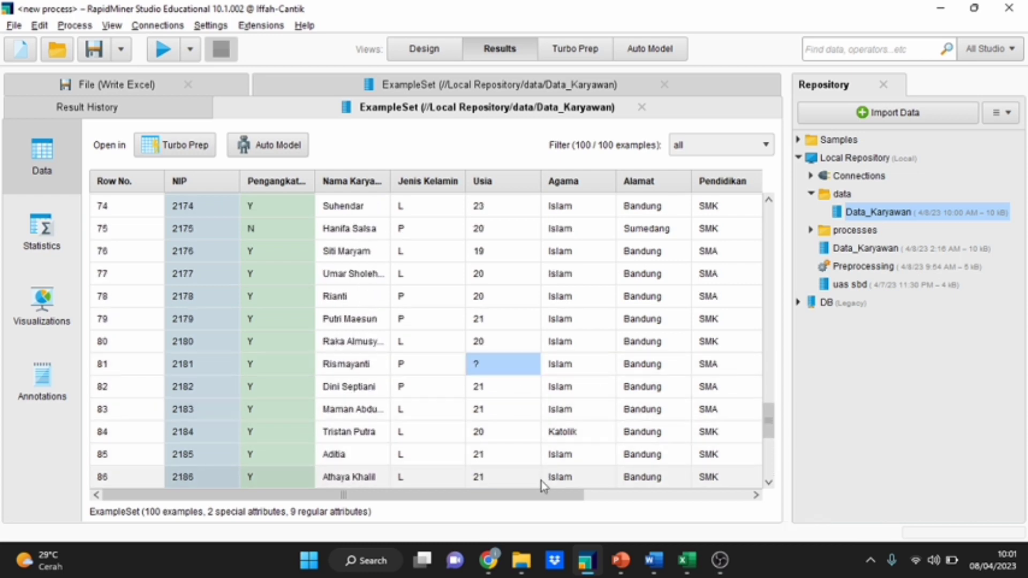
Inspect the Absensi, Sikap and Kualitas Kerja columns of the imported data for inconsistent entries
drag(522, 497, 689, 498)
scroll(616, 364, down, 3)
scroll(615, 370, up, 12)
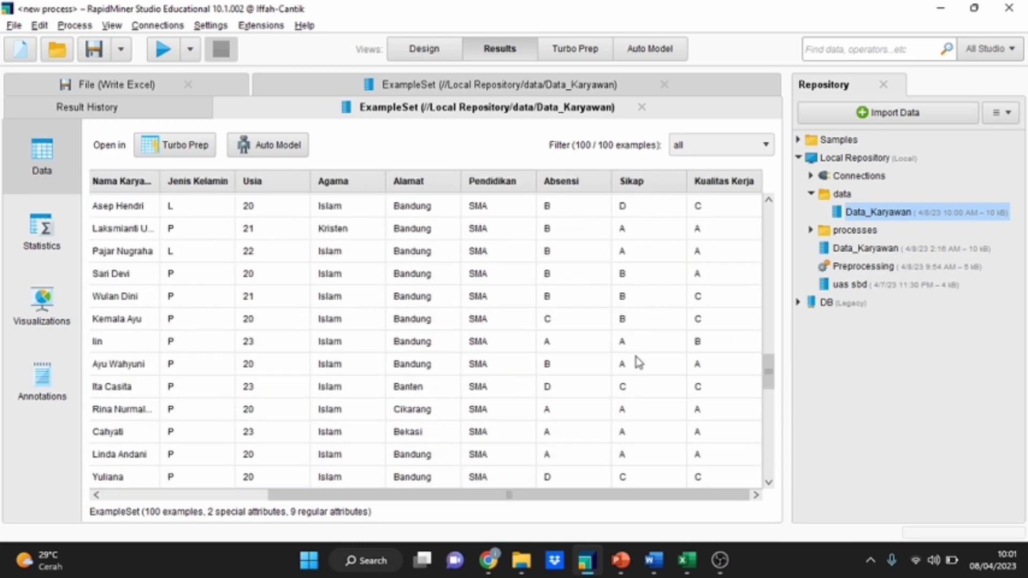
scroll(636, 356, up, 4)
click(718, 396)
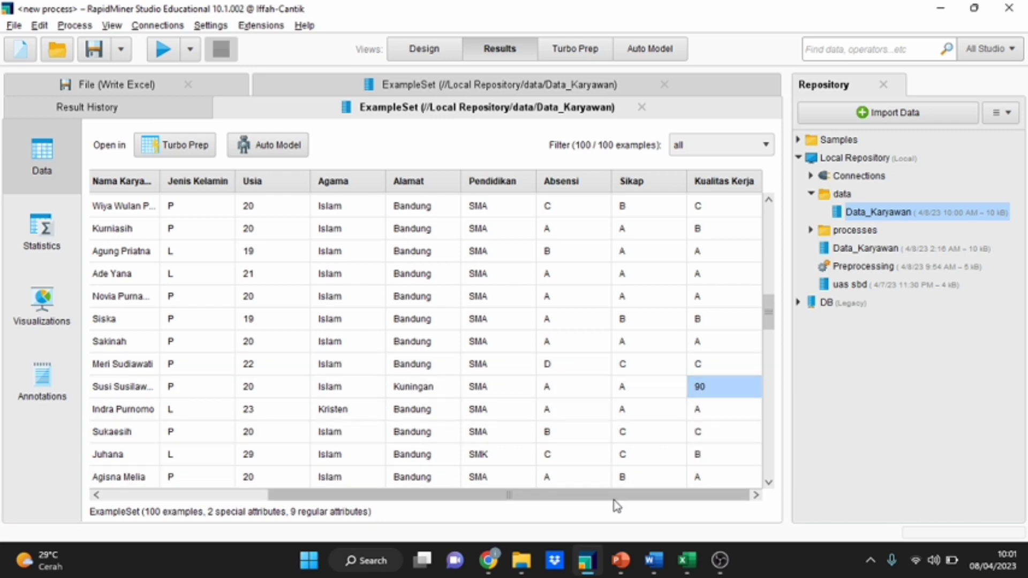
drag(620, 498, 408, 489)
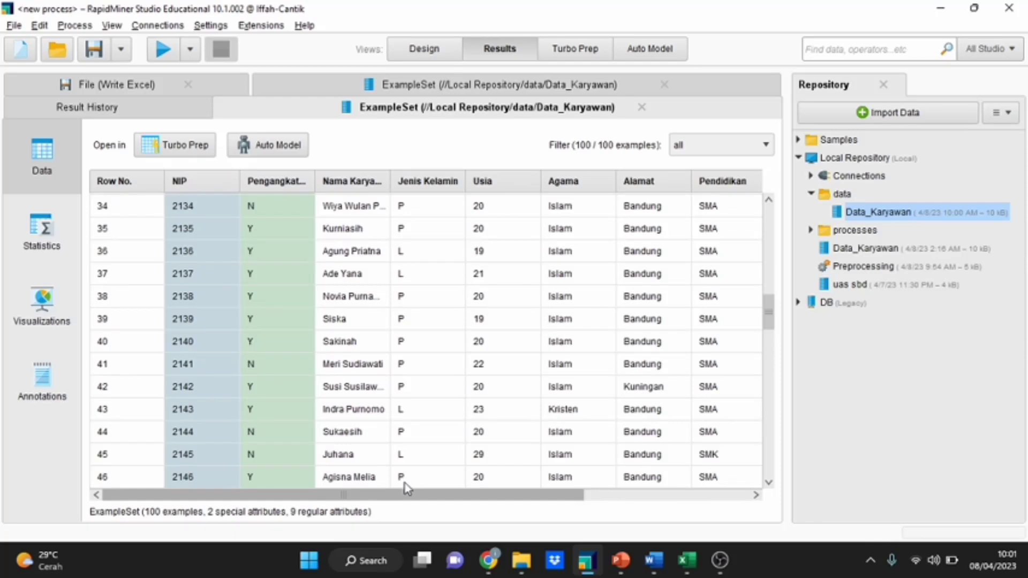
Review the Data_Karyawan statistics, examining each attribute's type, missing count and least and most frequent values
click(45, 244)
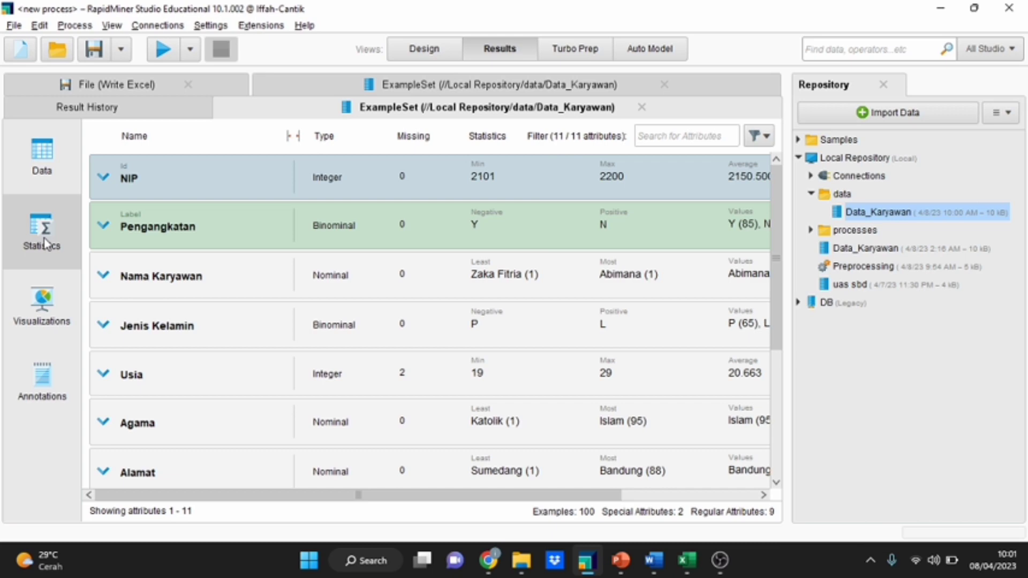
scroll(423, 310, down, 5)
scroll(437, 385, up, 3)
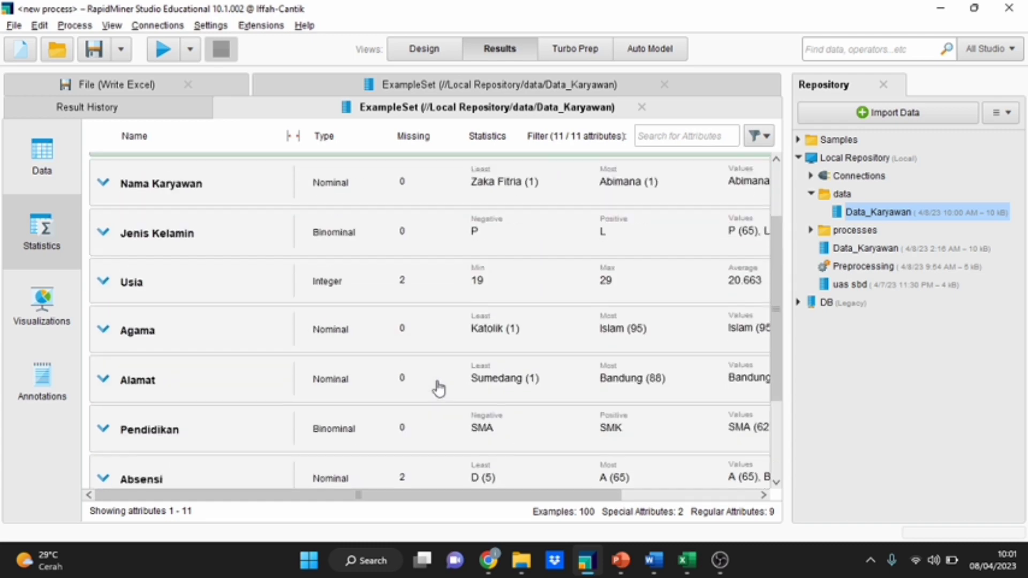
scroll(438, 388, up, 2)
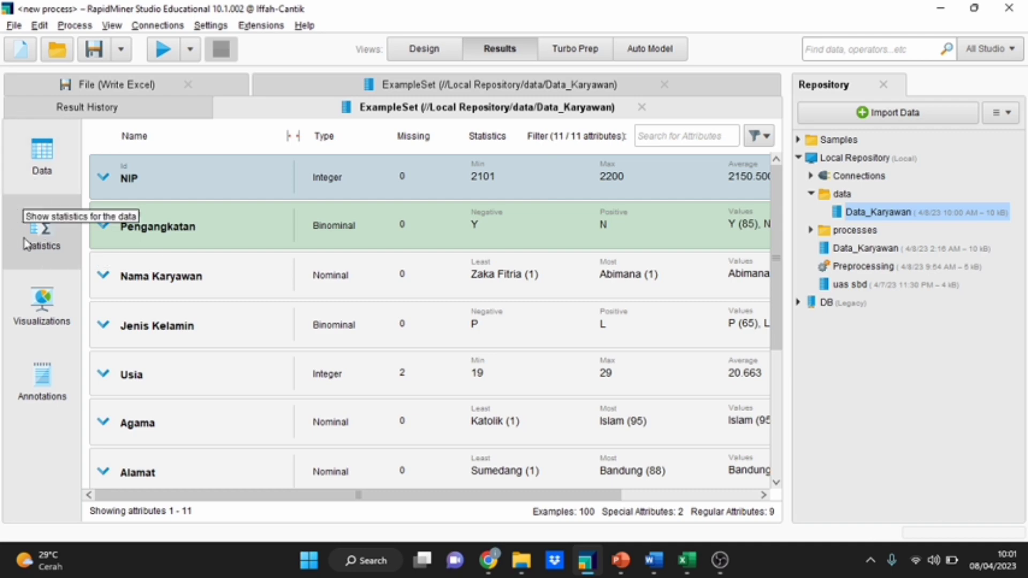
scroll(397, 332, down, 3)
scroll(413, 356, up, 3)
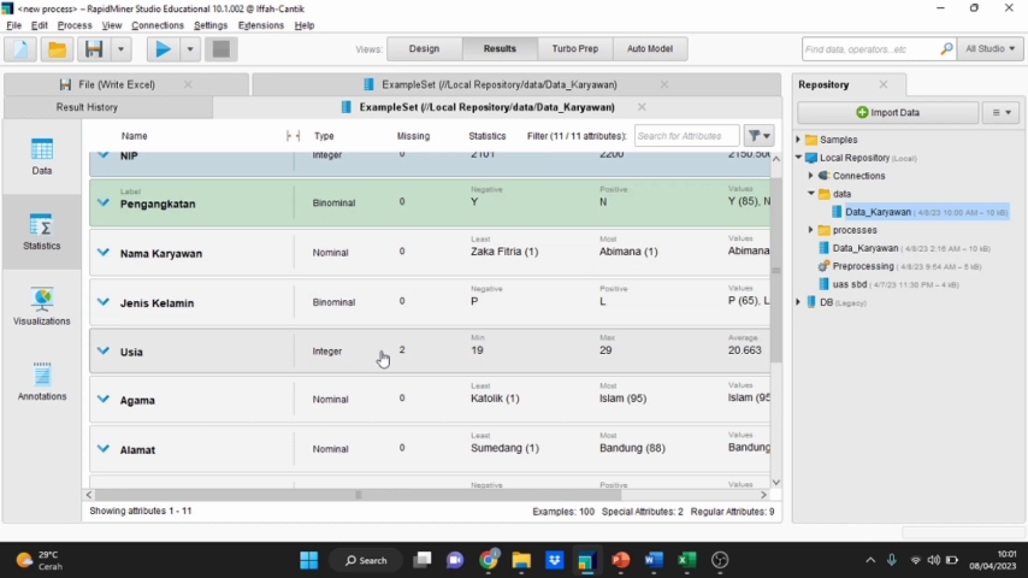
scroll(402, 353, down, 4)
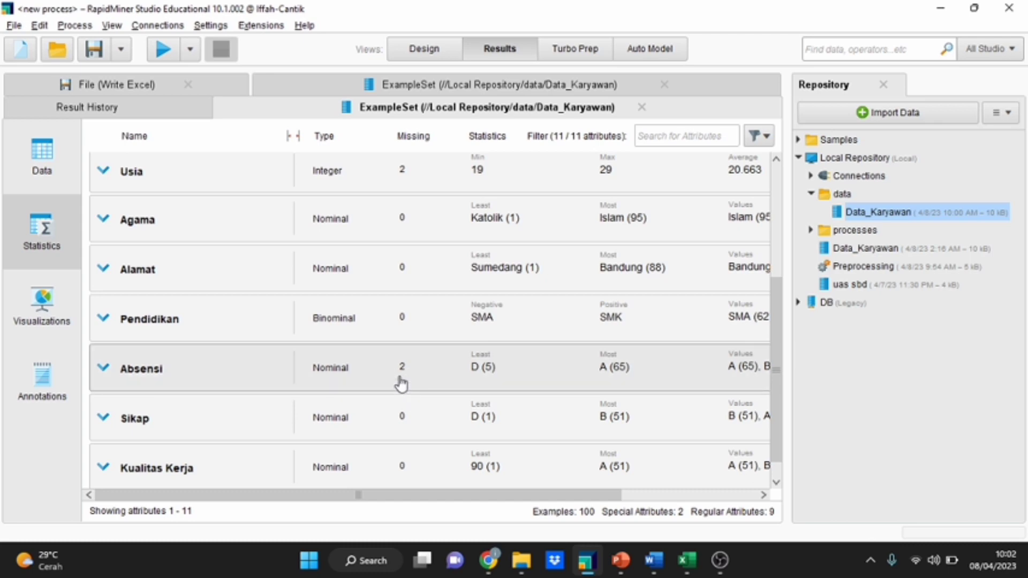
scroll(402, 386, down, 1)
scroll(632, 413, up, 1)
scroll(536, 439, down, 1)
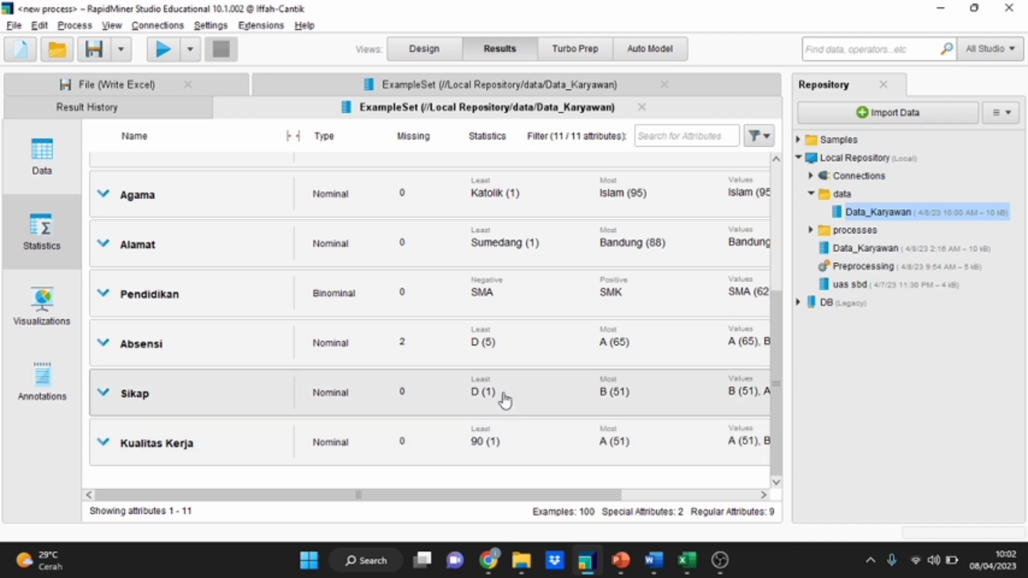
scroll(502, 403, up, 5)
scroll(491, 374, down, 1)
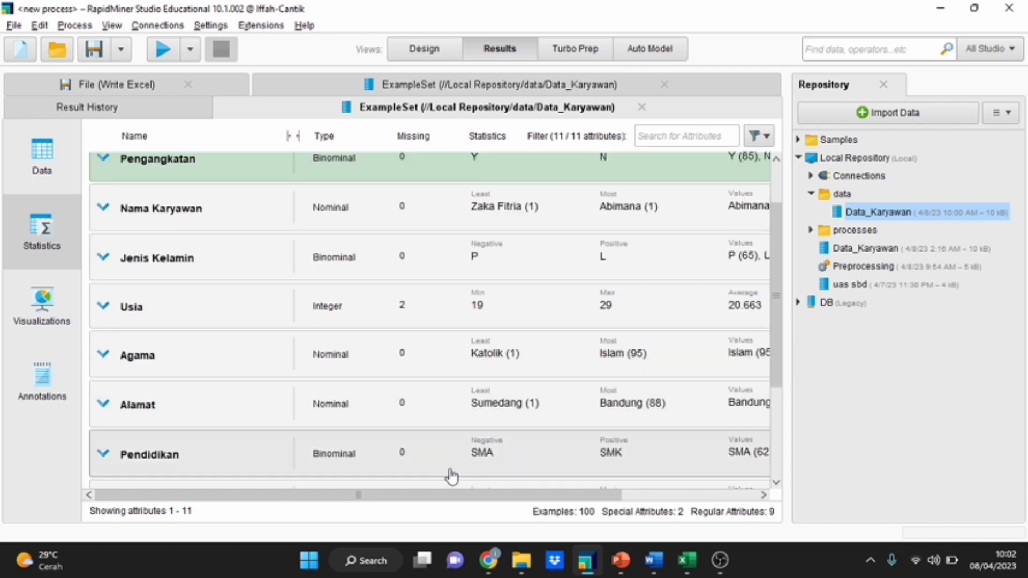
Review the value distributions and missing counts in the Data_Karyawan statistics, and return to the data rows
drag(452, 494, 542, 517)
scroll(471, 345, up, 2)
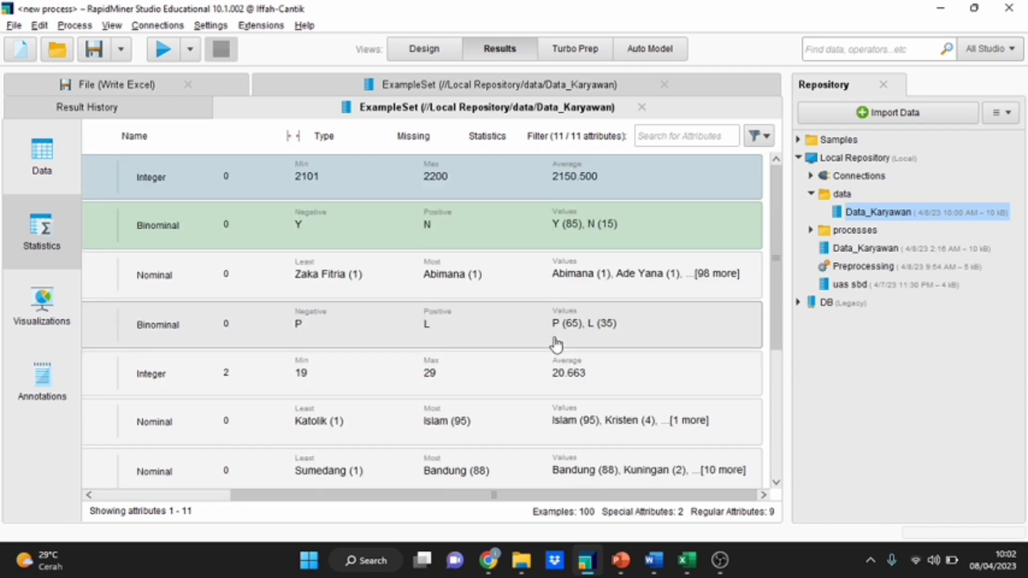
drag(479, 494, 300, 461)
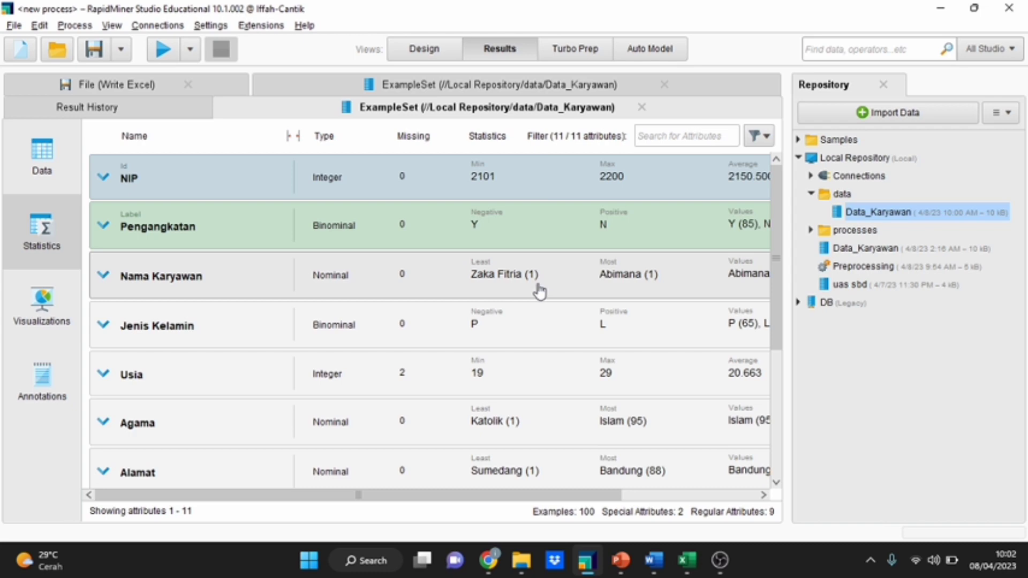
scroll(539, 292, down, 3)
scroll(536, 294, up, 3)
click(21, 163)
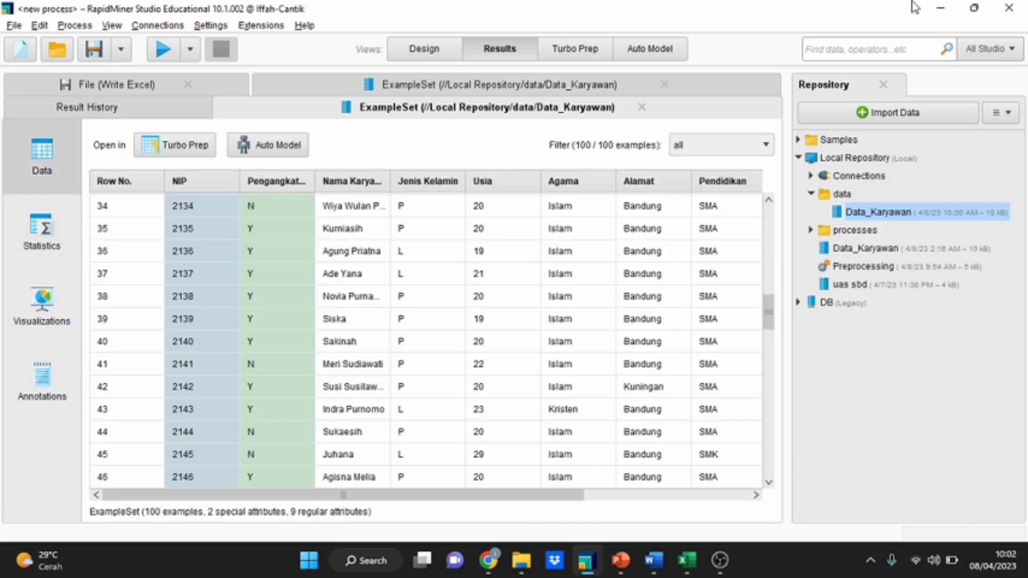
Add the Data_Karyawan dataset from the data folder to the empty process and connect its output to the process result port
click(402, 54)
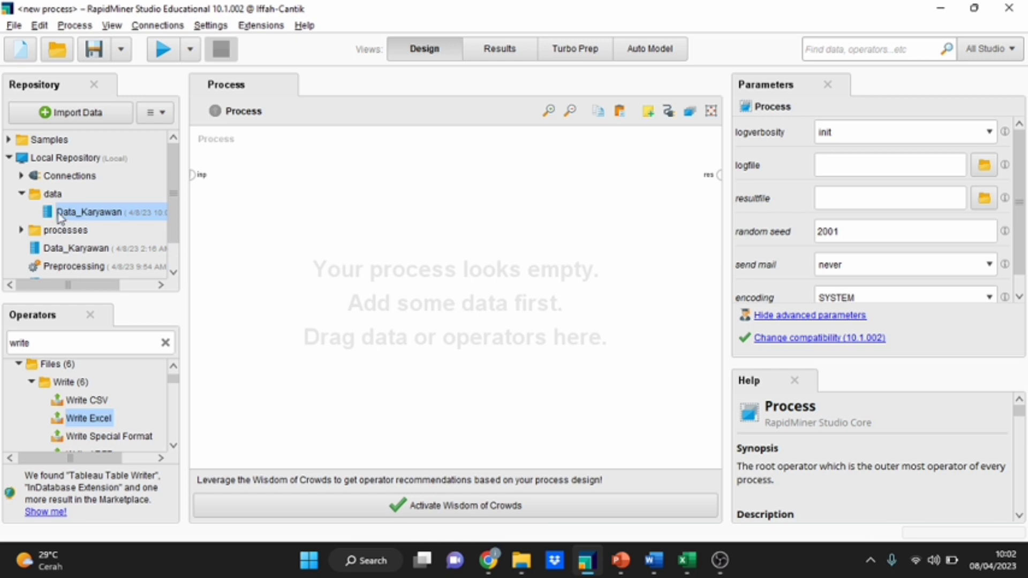
drag(60, 215, 230, 223)
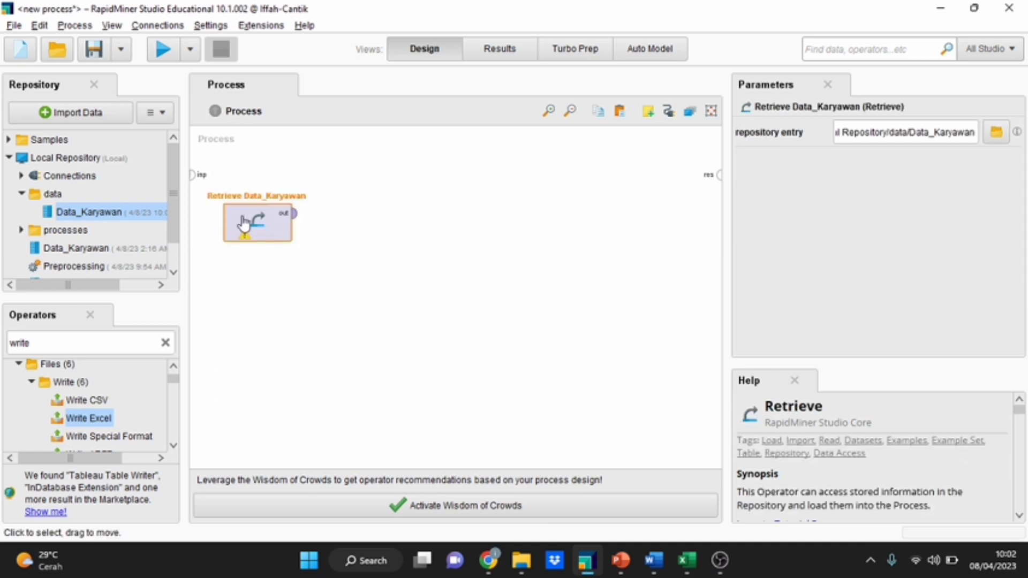
click(294, 213)
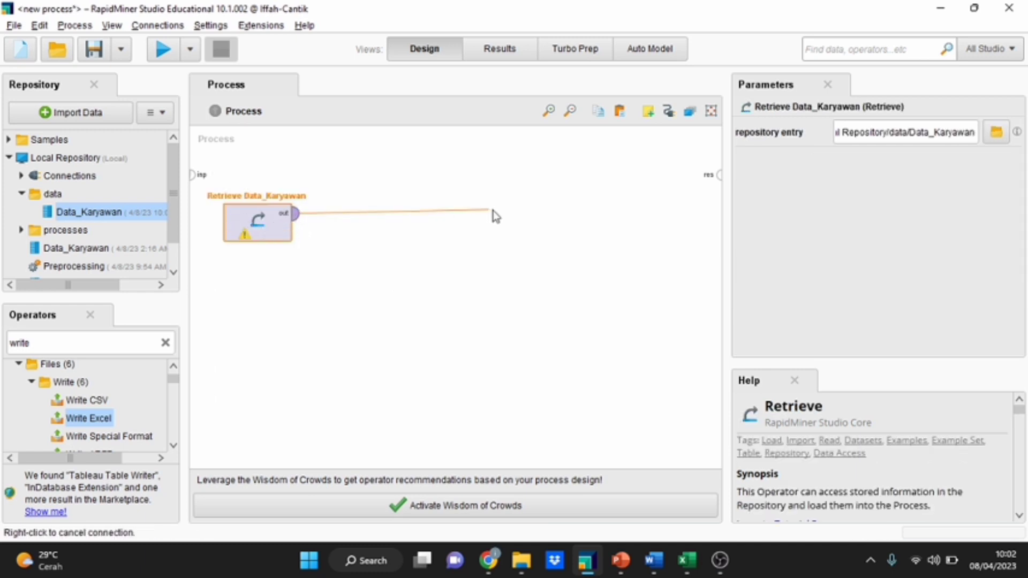
click(714, 177)
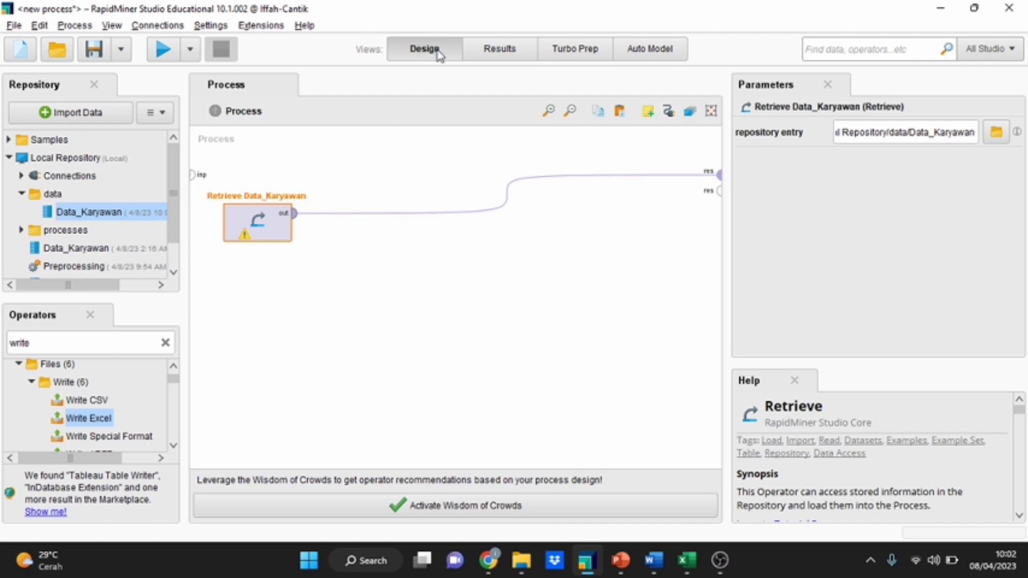
Expand the Usia attribute in the Data_Karyawan statistics to examine its missing count and distribution
click(497, 51)
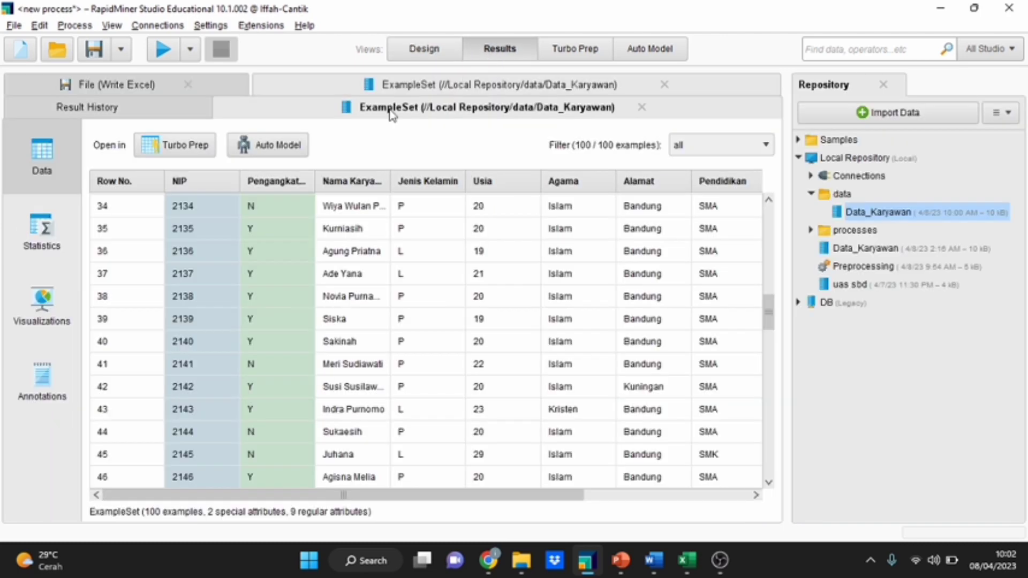
click(58, 238)
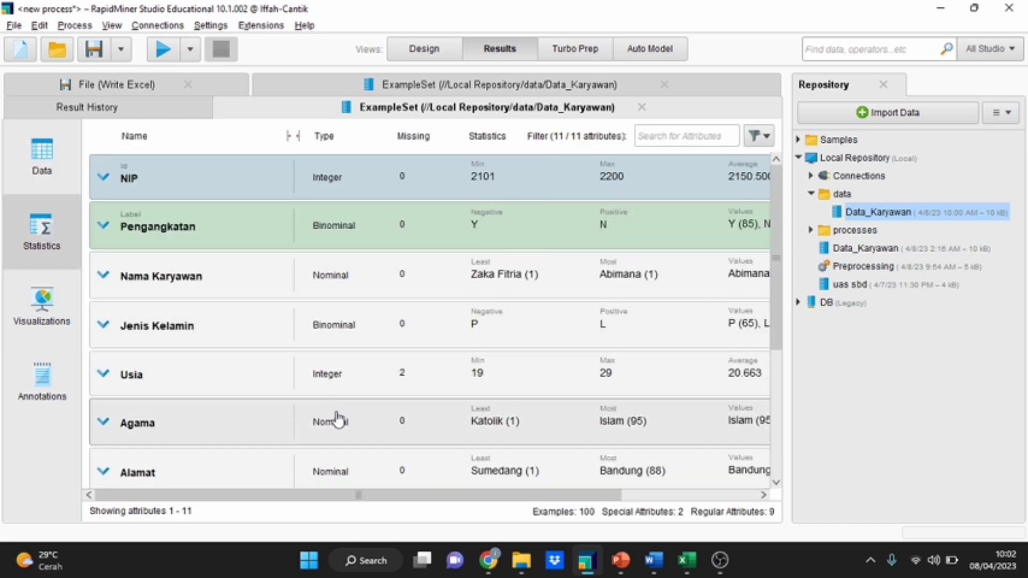
scroll(337, 421, down, 2)
click(218, 306)
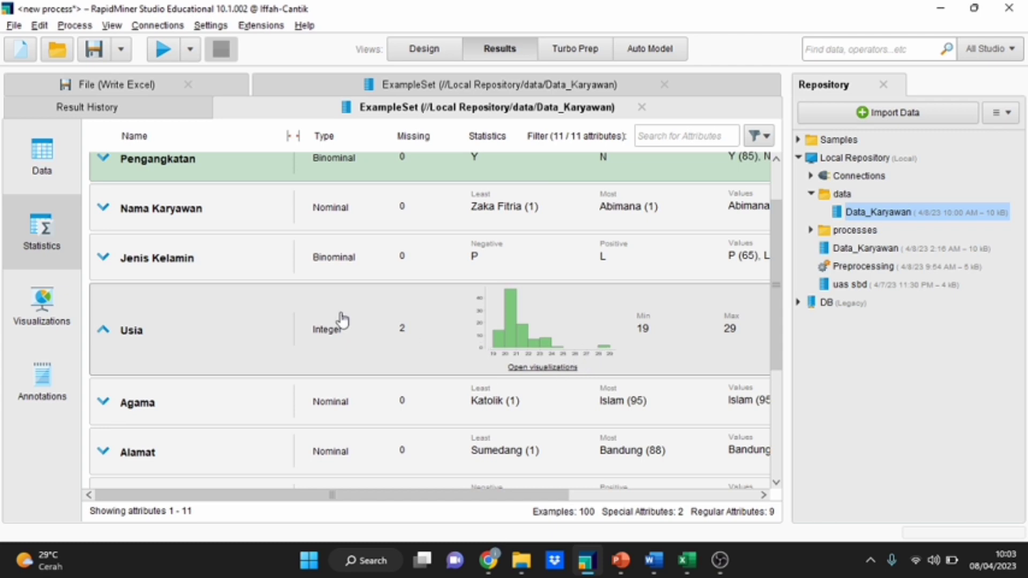
Scan the Data_Karyawan rows through to the last one, picking out the cells with missing Usia values
click(43, 156)
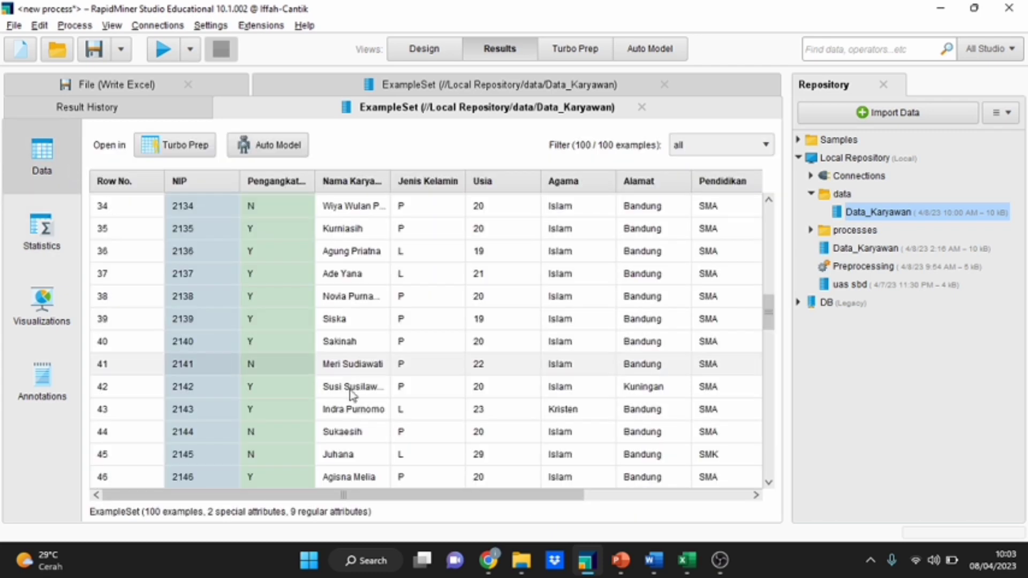
scroll(504, 322, down, 3)
scroll(504, 343, down, 11)
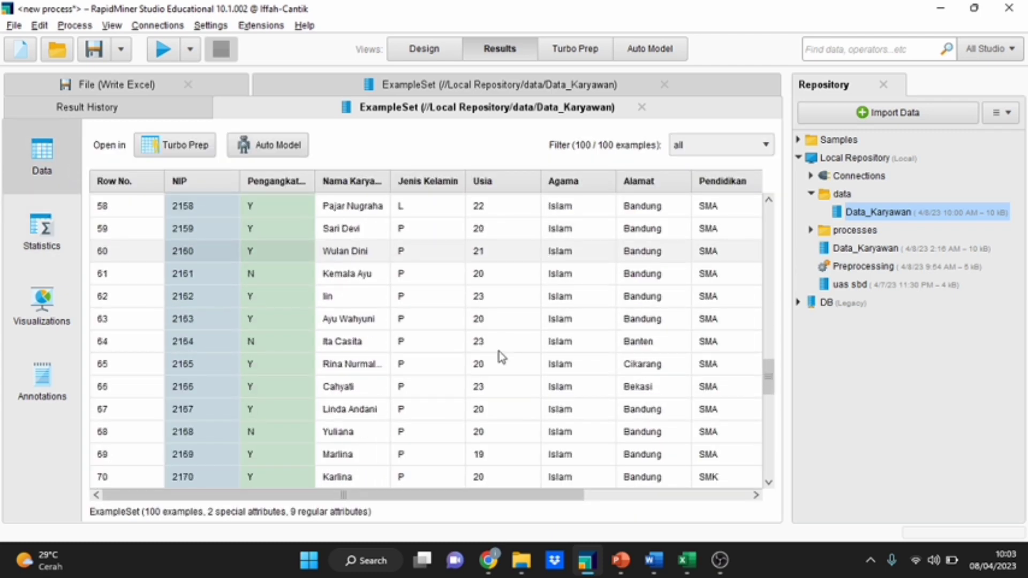
scroll(501, 358, down, 1)
scroll(502, 359, up, 2)
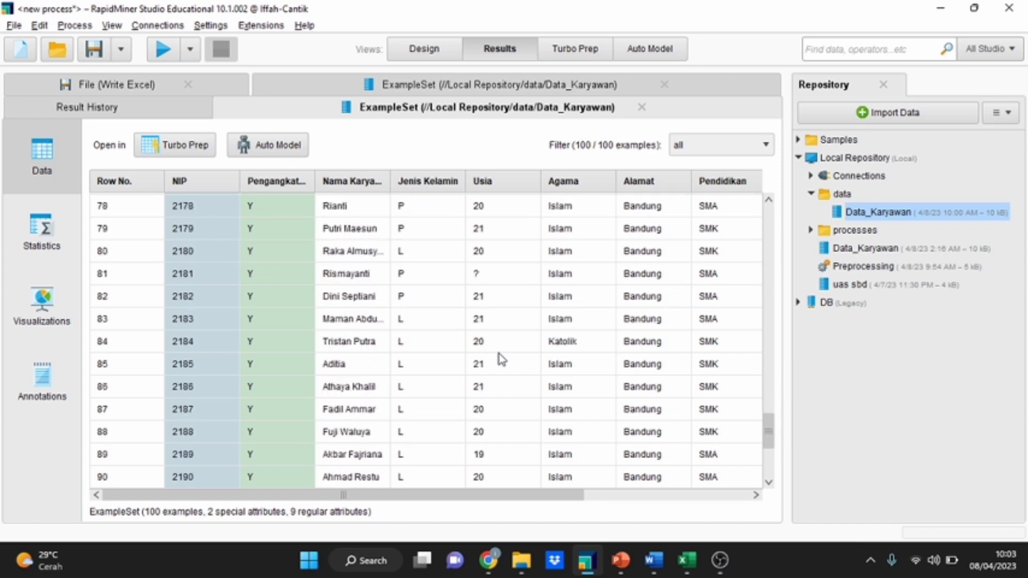
click(471, 273)
scroll(470, 426, down, 3)
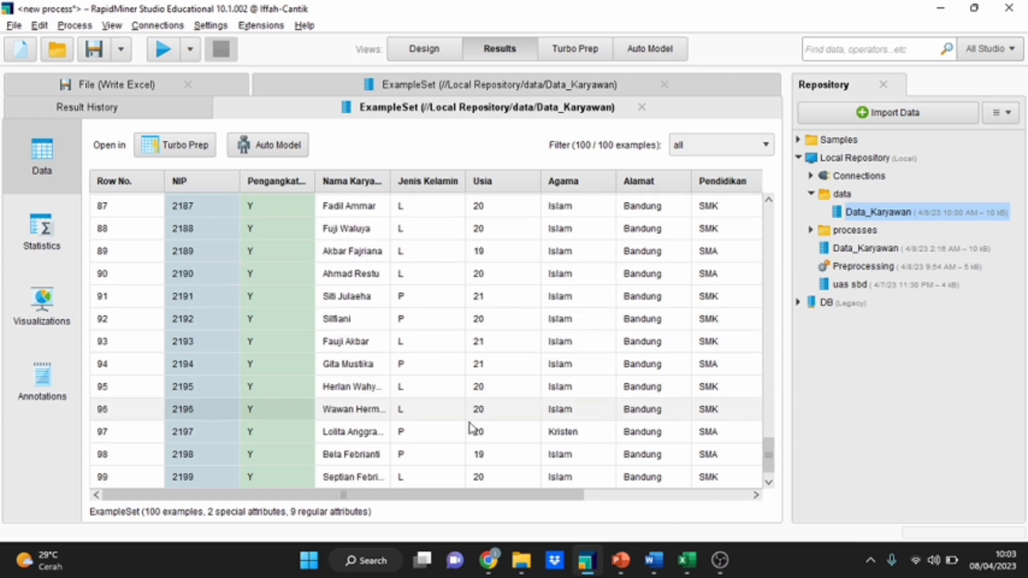
click(492, 476)
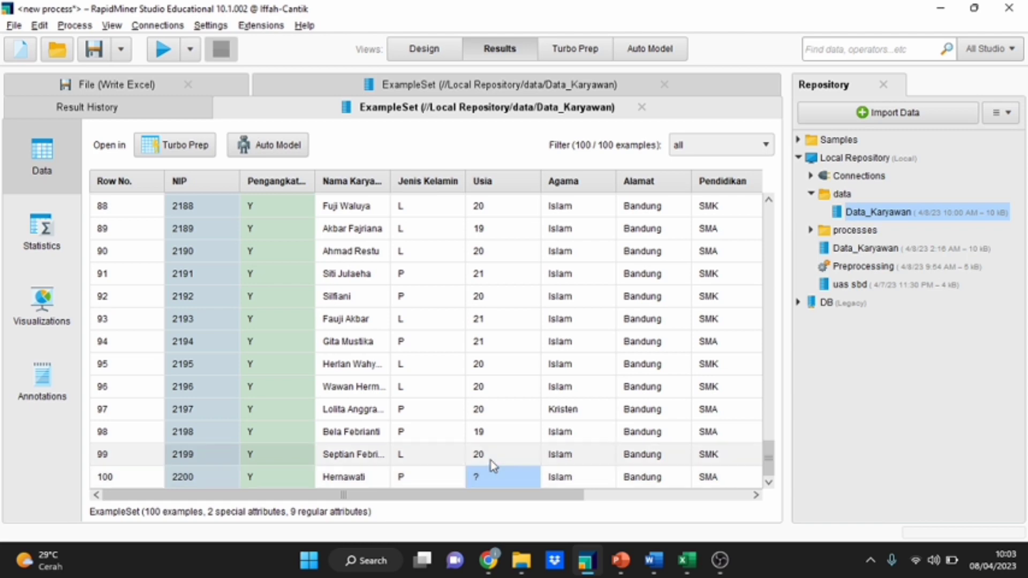
scroll(491, 461, up, 12)
scroll(491, 459, up, 8)
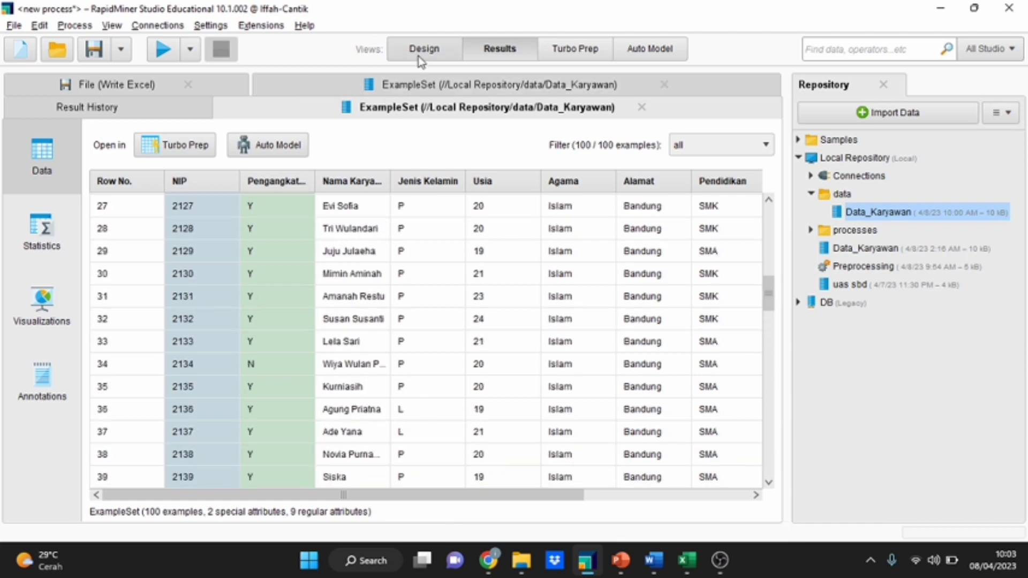
Find the Replace Missing Values operator and insert it between Retrieve Data_Karyawan and the result port in the process design
click(419, 53)
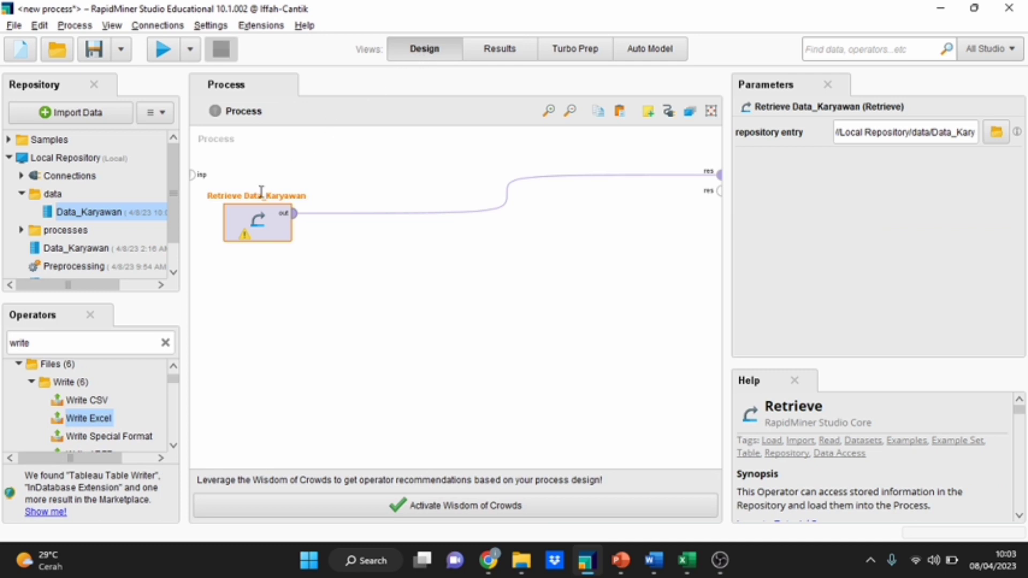
click(165, 344)
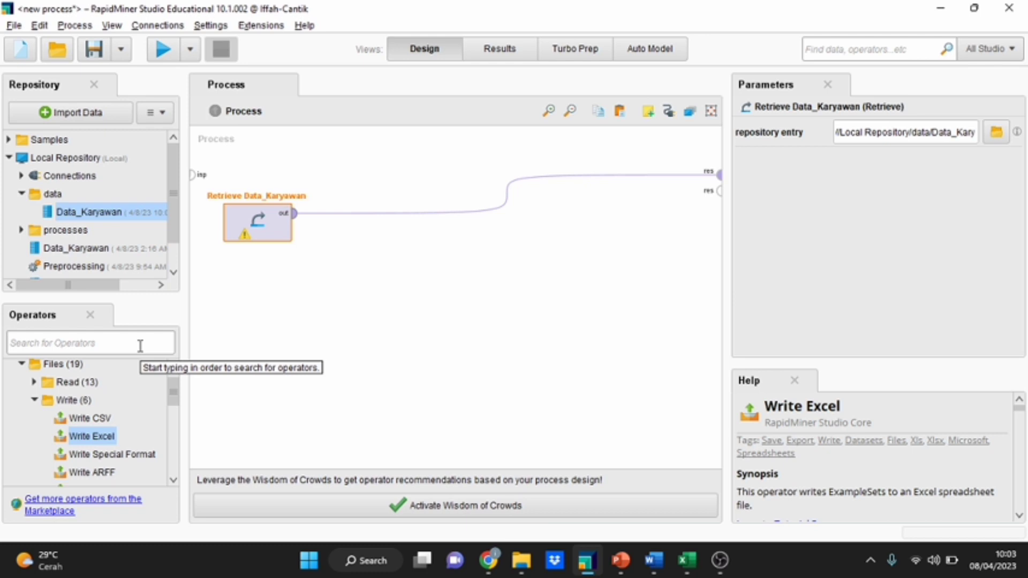
text(repla)
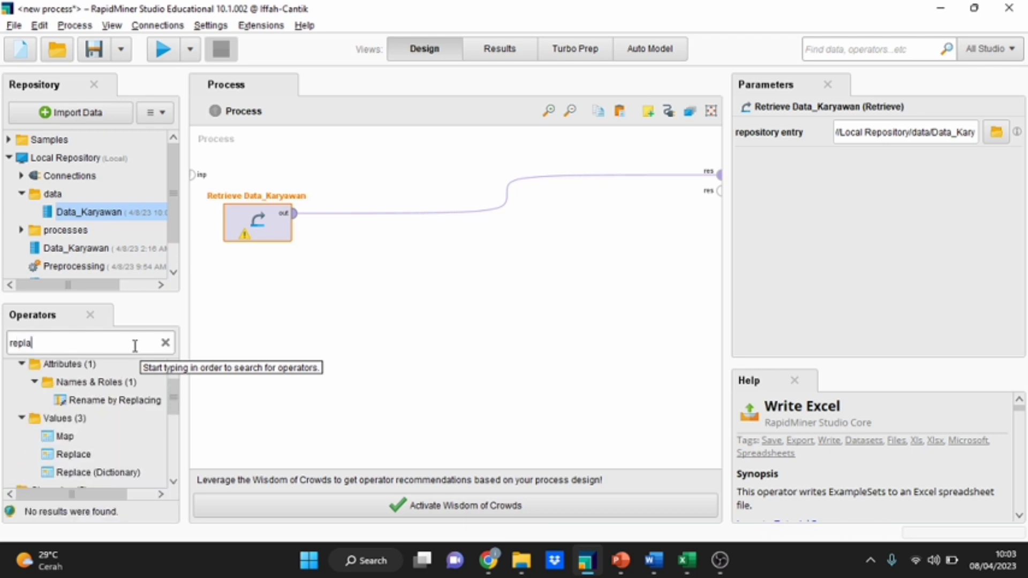
text(ce mis)
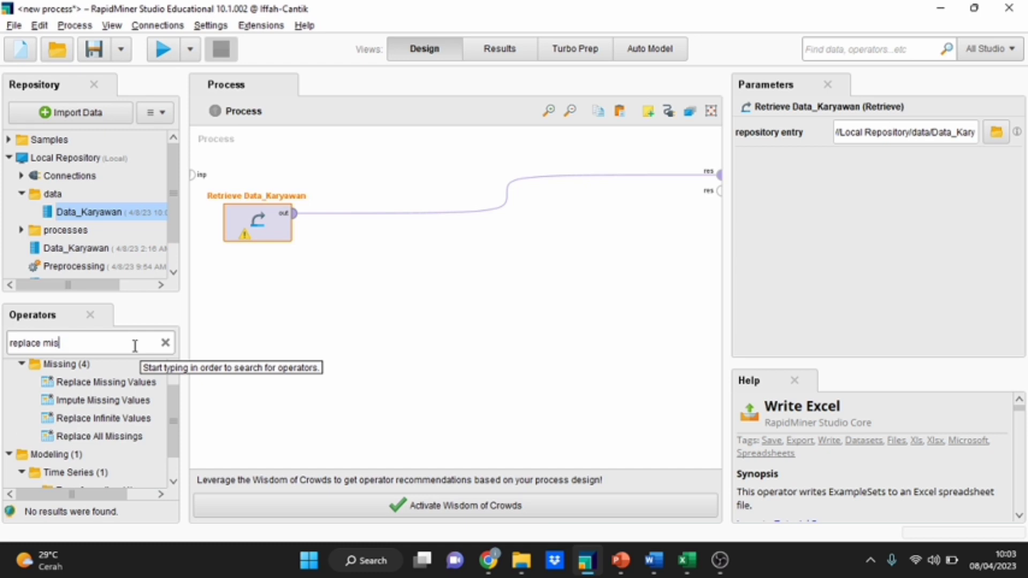
drag(102, 381, 322, 218)
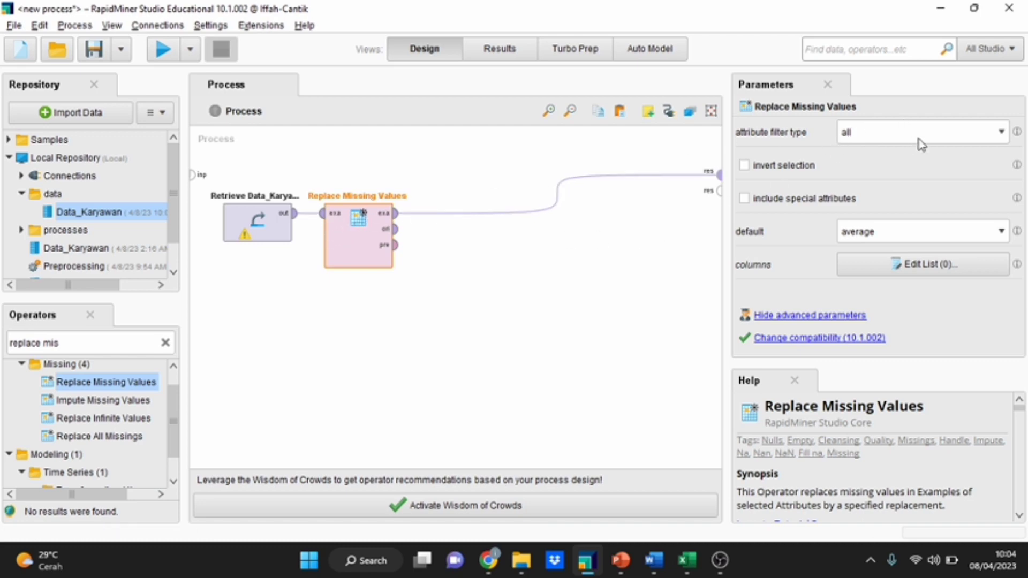
Configure Replace Missing Values with attribute filter type single, attribute Usia and default average
click(932, 134)
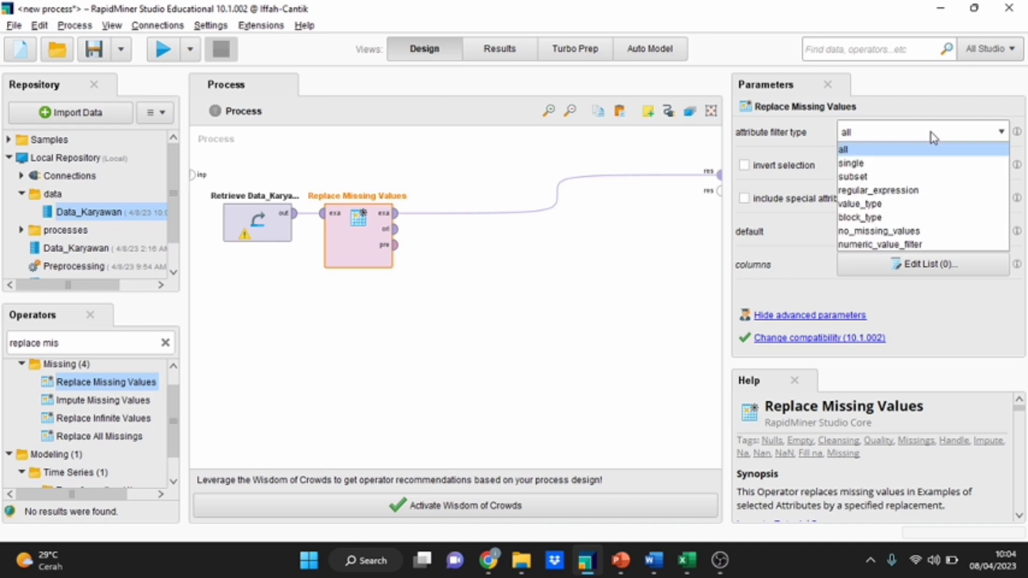
click(933, 162)
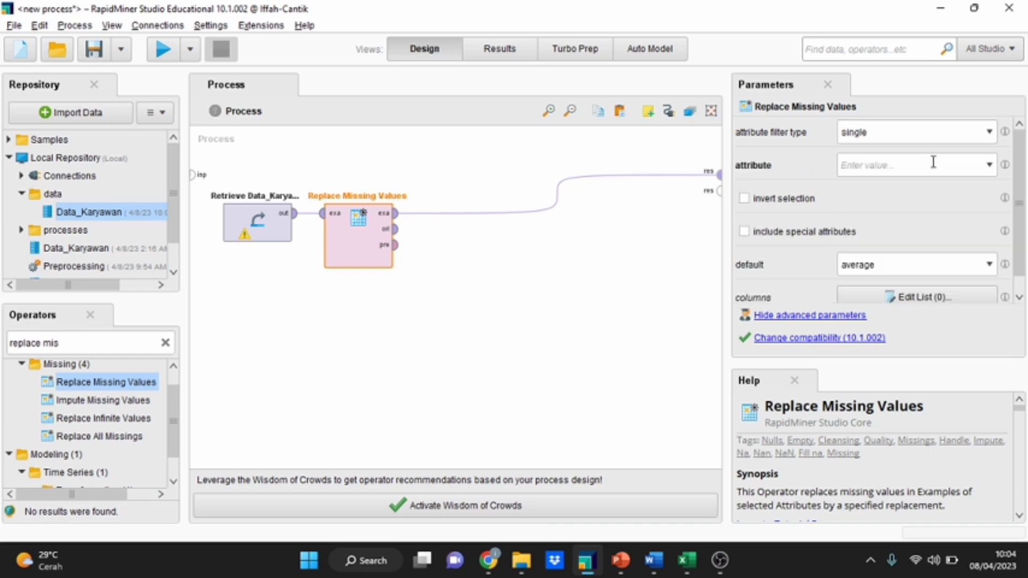
click(990, 164)
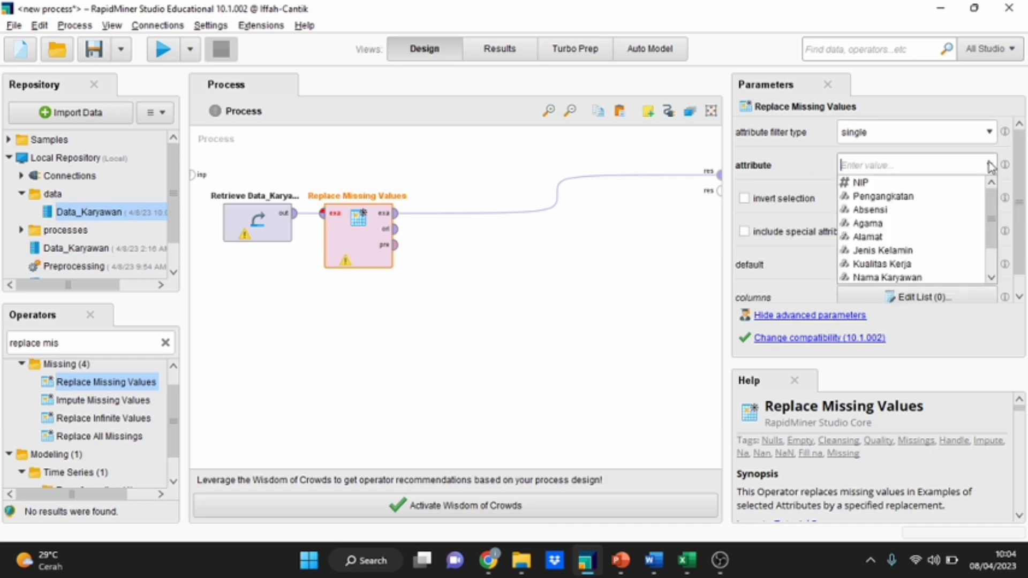
scroll(904, 273, down, 1)
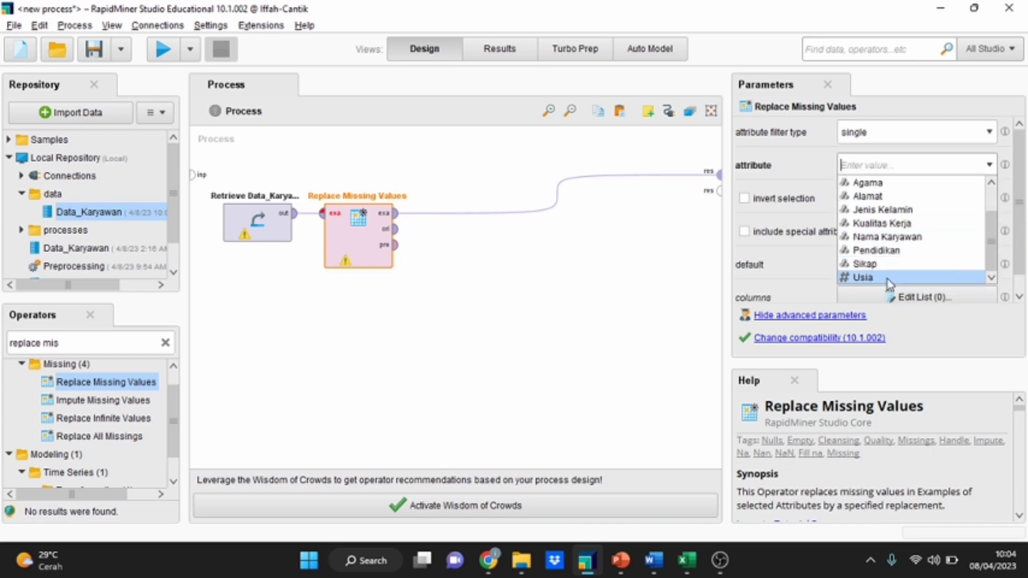
click(904, 277)
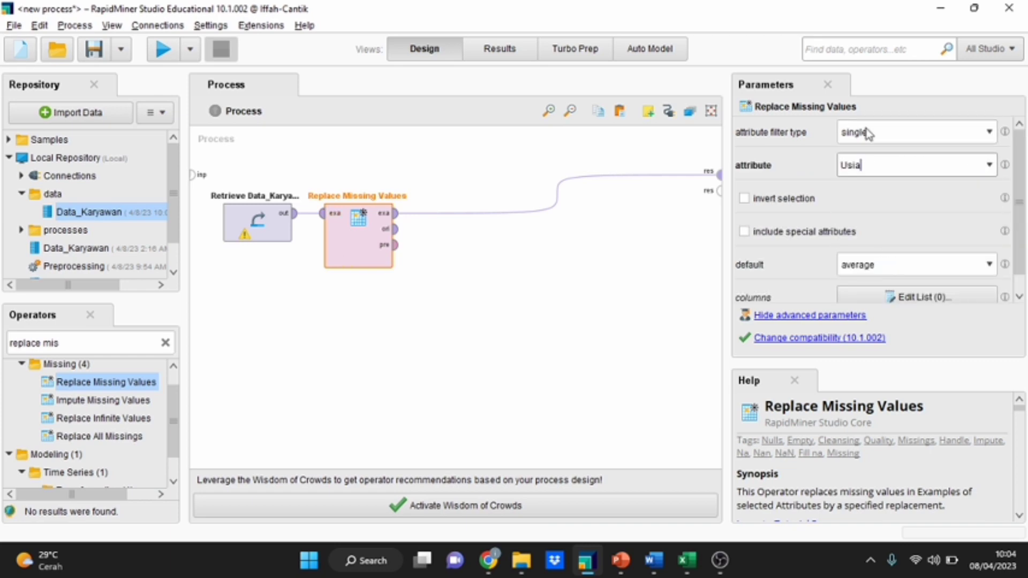
click(883, 265)
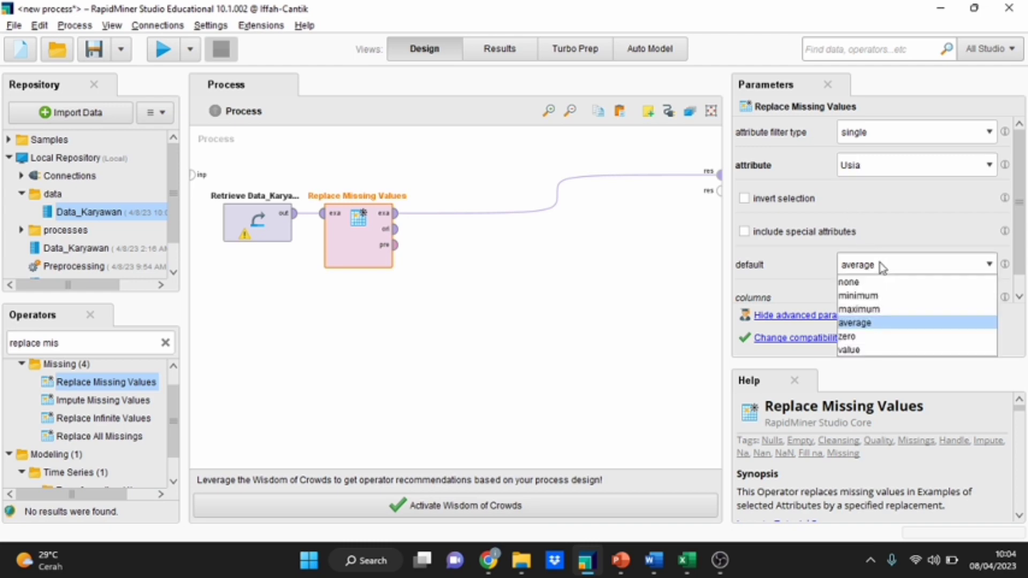
click(865, 324)
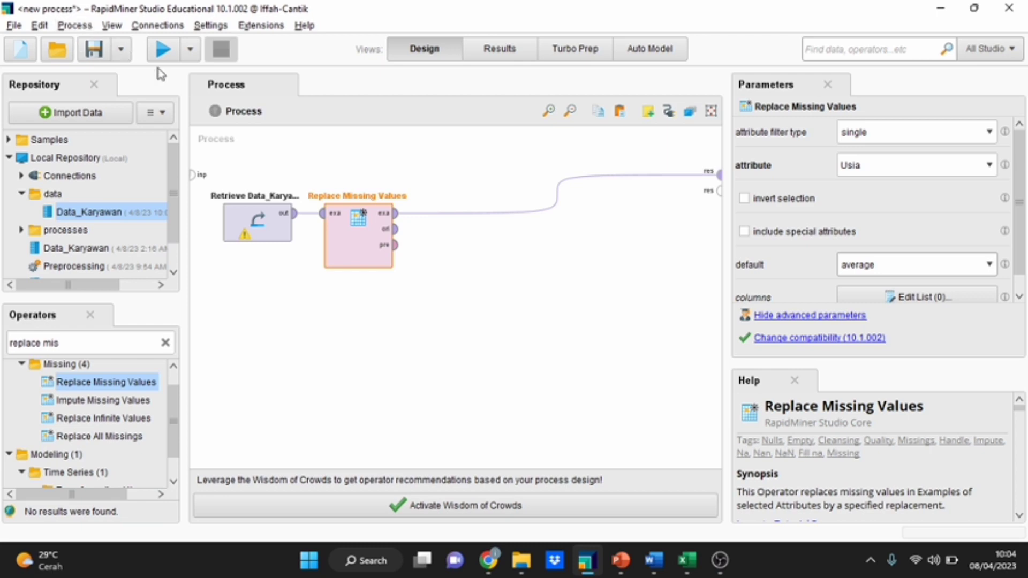
Run the process and check the Usia column of the resulting rows, selecting the replaced value in row 81
click(164, 50)
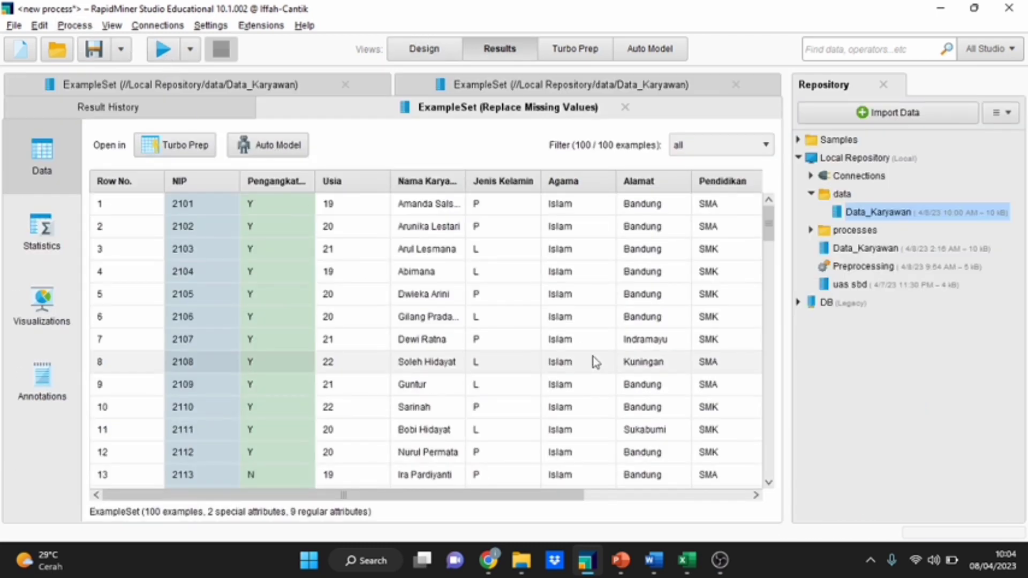
scroll(345, 271, down, 2)
scroll(385, 321, up, 2)
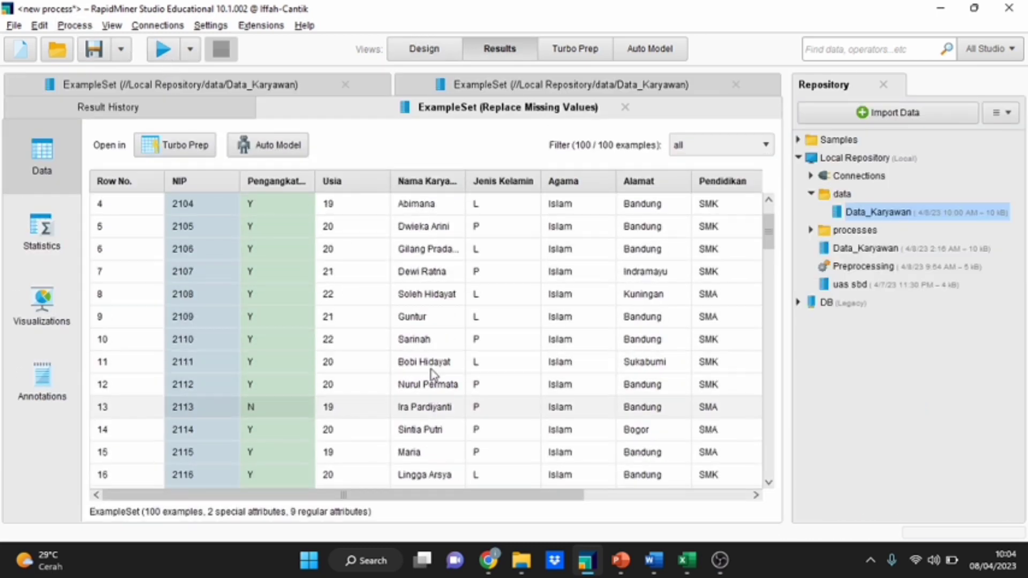
scroll(432, 359, down, 4)
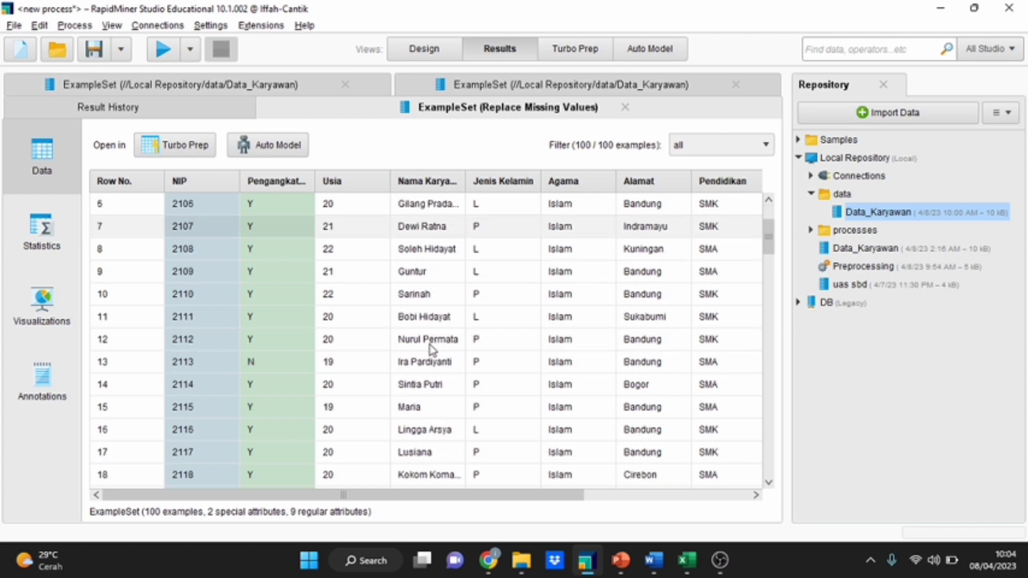
scroll(432, 351, down, 8)
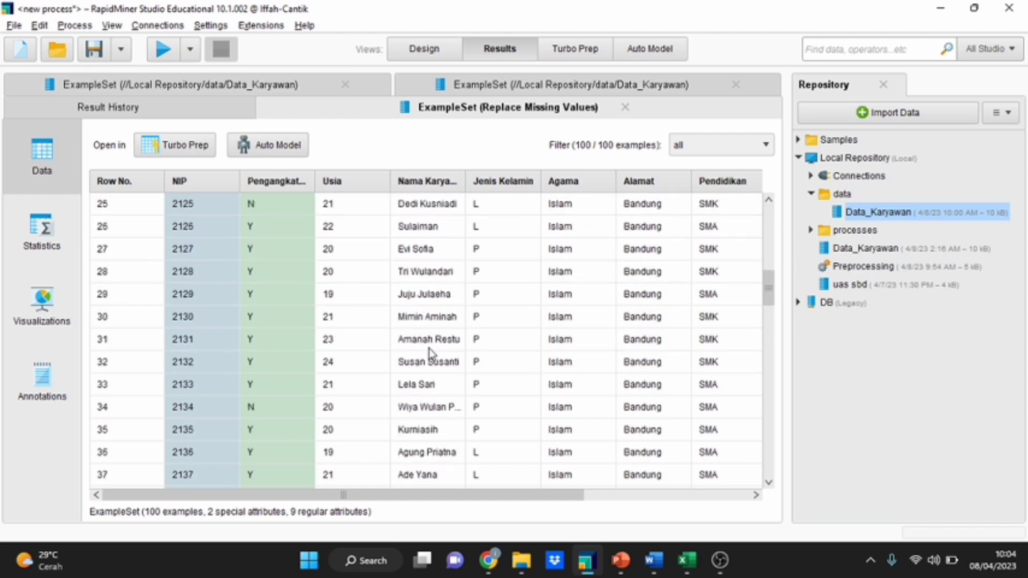
scroll(429, 348, down, 8)
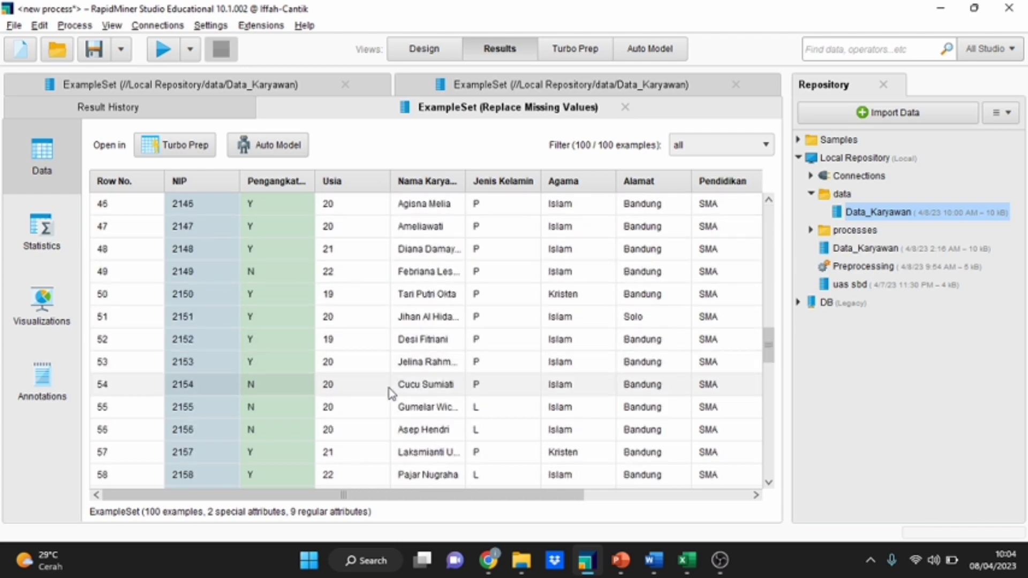
scroll(379, 402, down, 8)
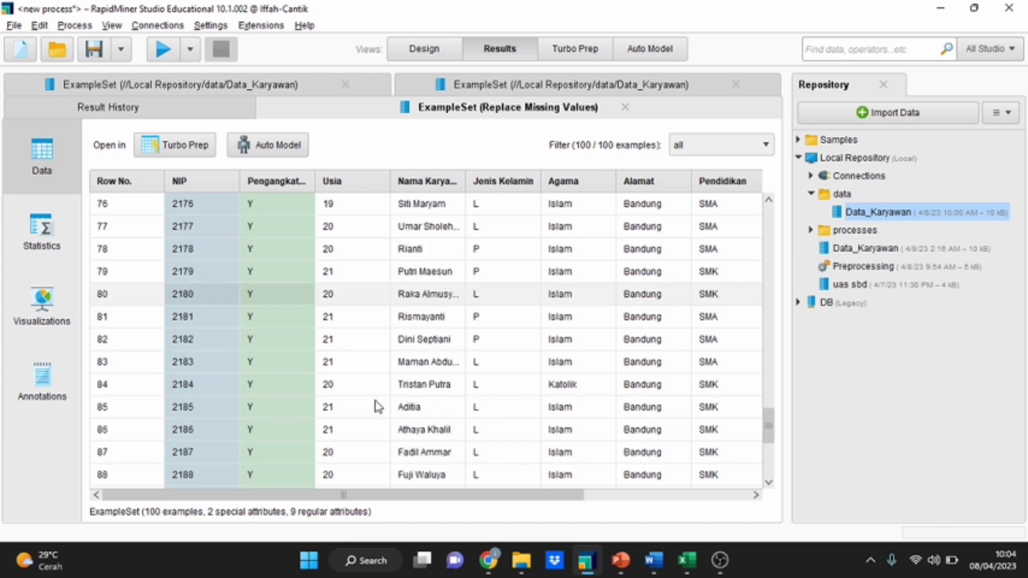
click(412, 317)
click(349, 324)
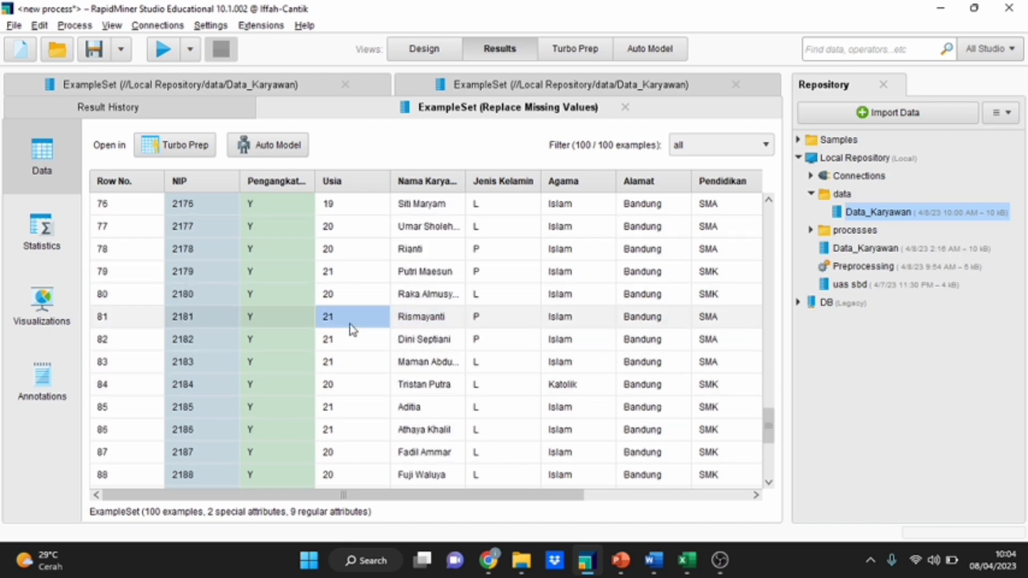
Check the last row's Usia value, then review the missing counts in the attribute statistics and expand the Absensi details
scroll(355, 399, down, 4)
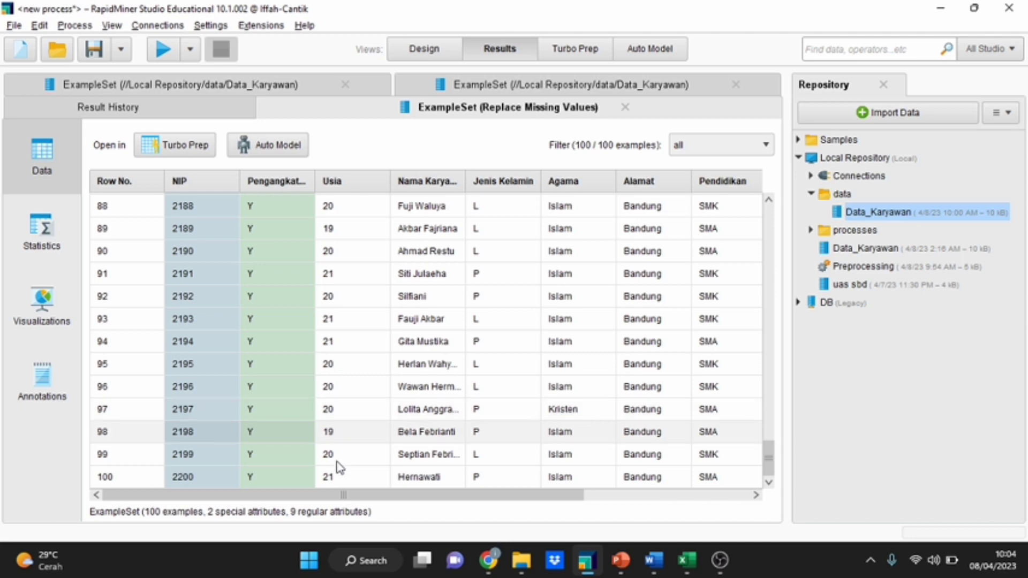
click(336, 480)
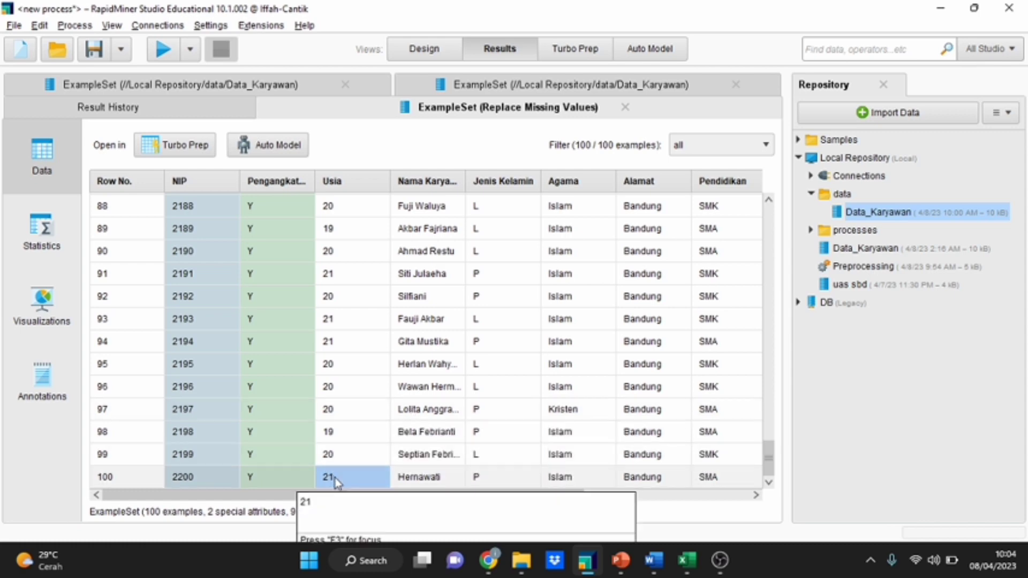
click(57, 227)
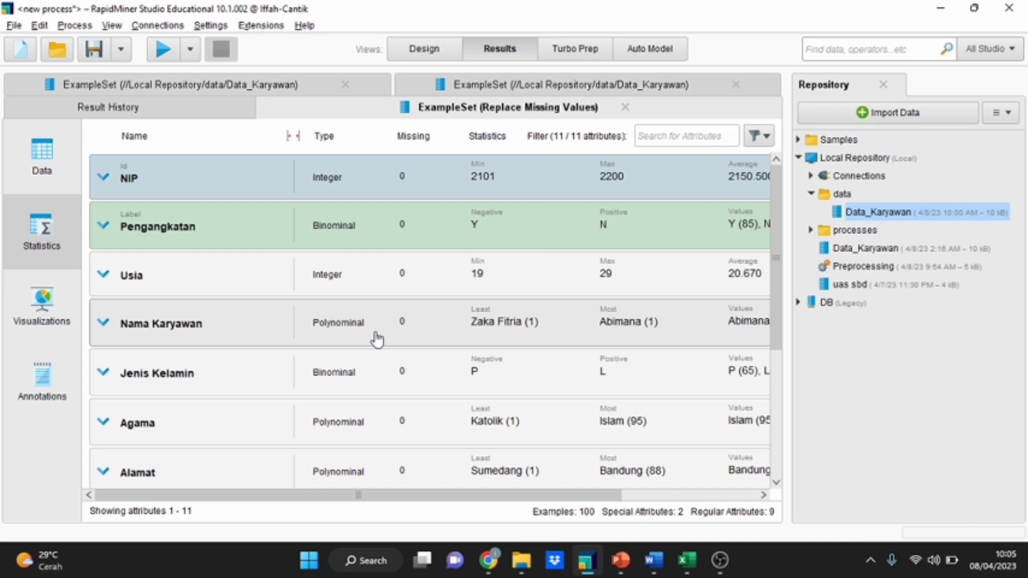
scroll(285, 278, down, 3)
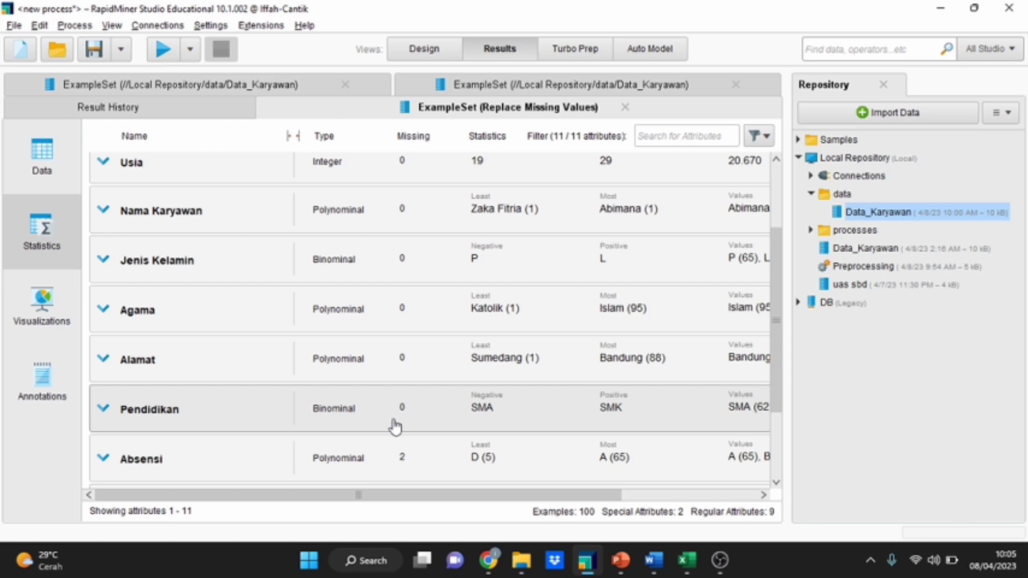
scroll(391, 425, down, 1)
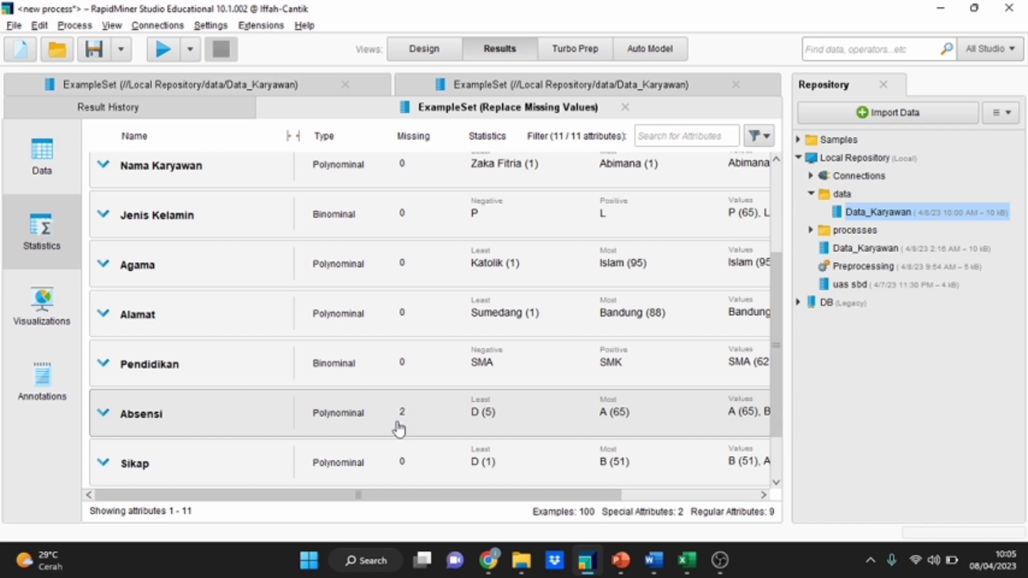
click(399, 429)
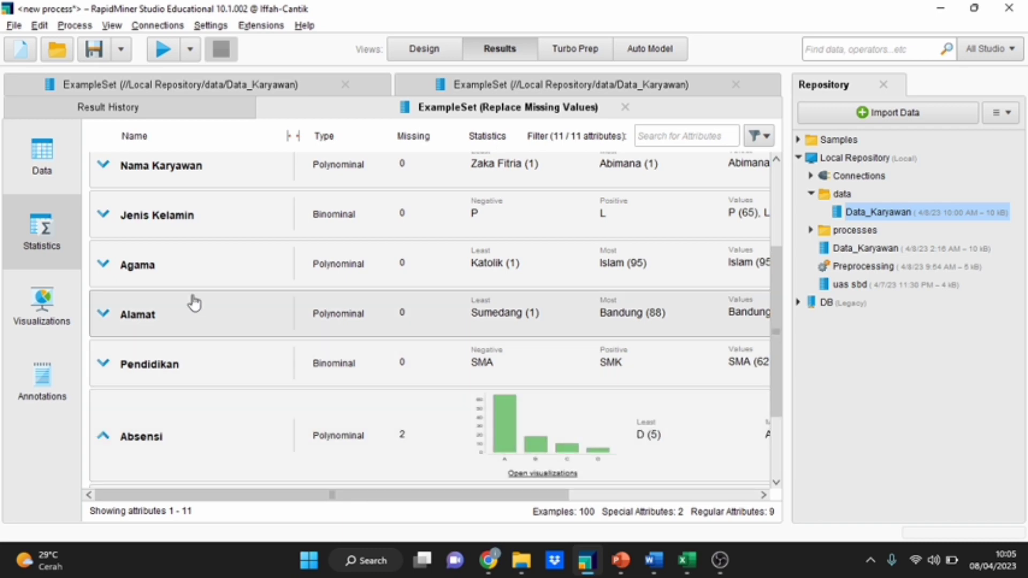
Locate the rows with missing Absensi values in the result data, selecting the missing cell in the row with NIP 2182
click(39, 162)
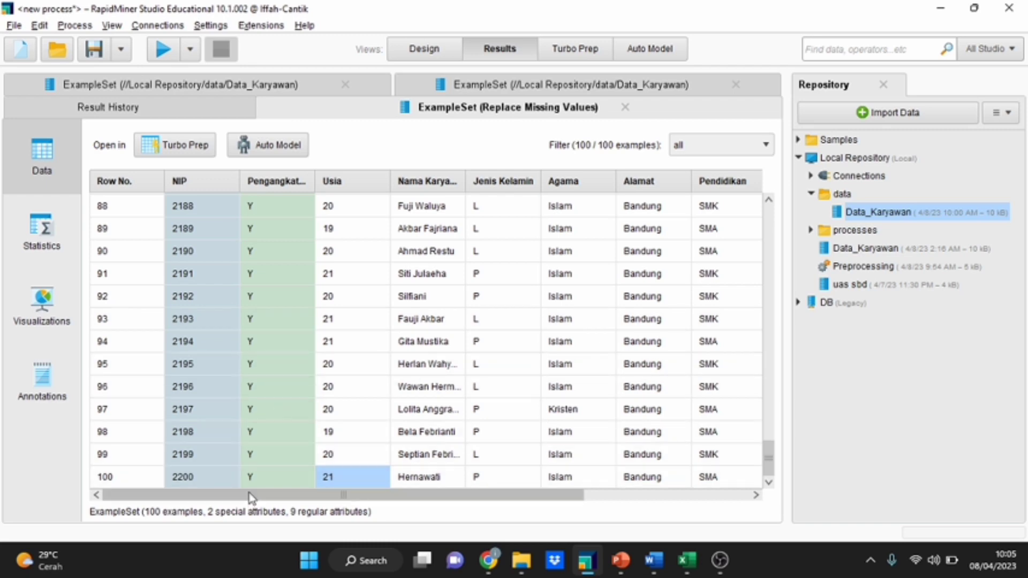
drag(248, 501, 438, 512)
click(500, 381)
click(502, 365)
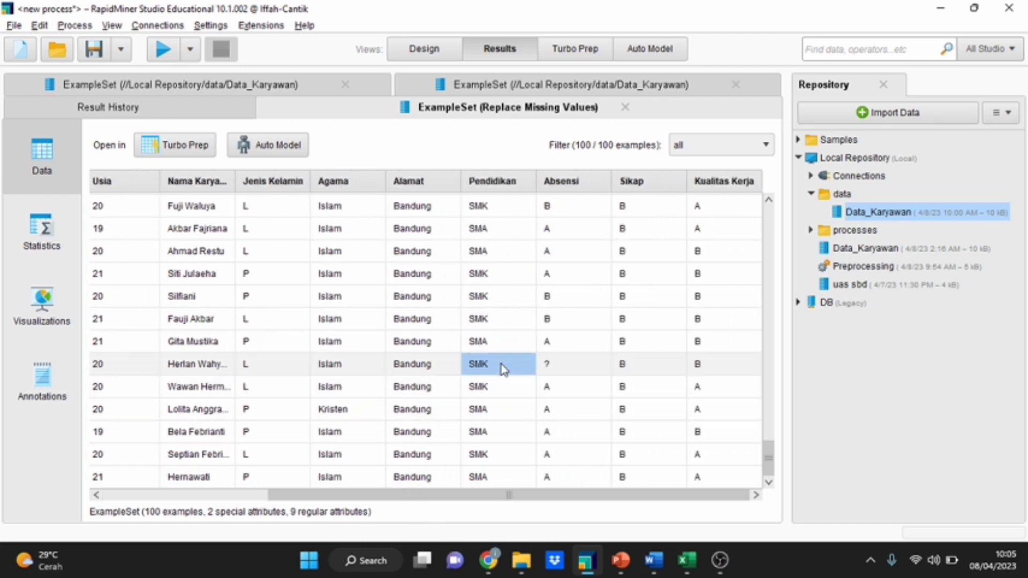
scroll(497, 427, up, 3)
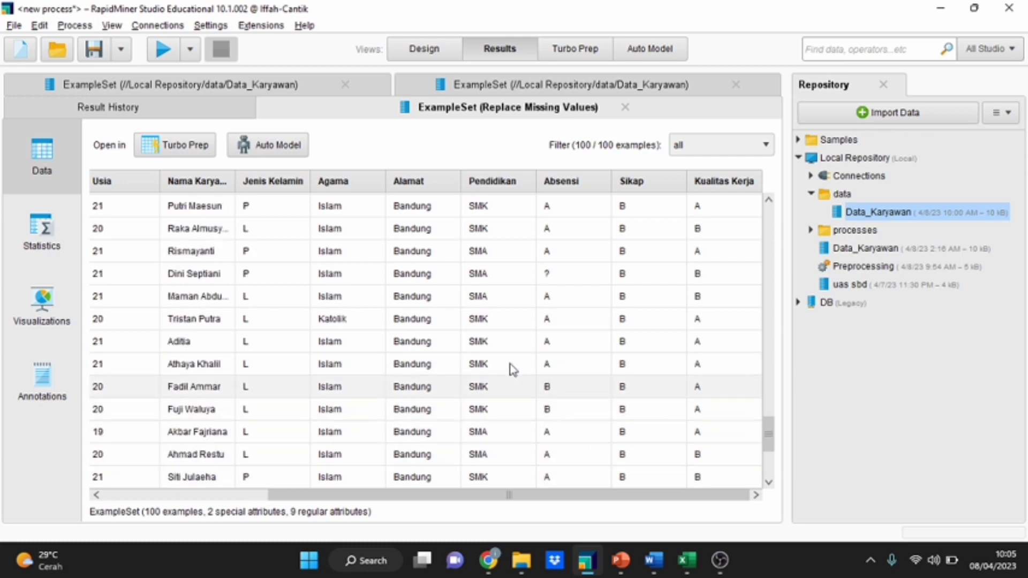
click(503, 272)
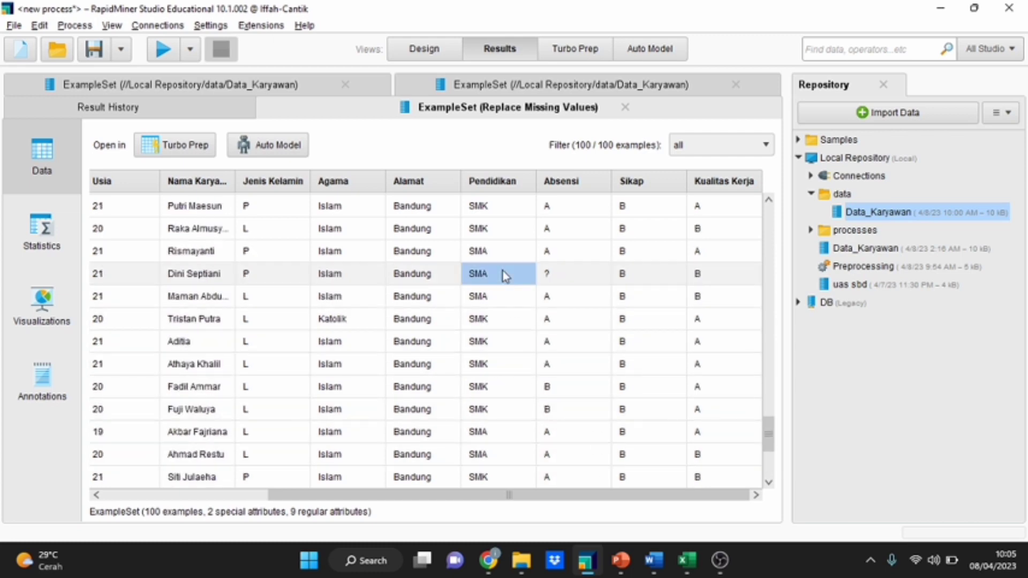
click(540, 278)
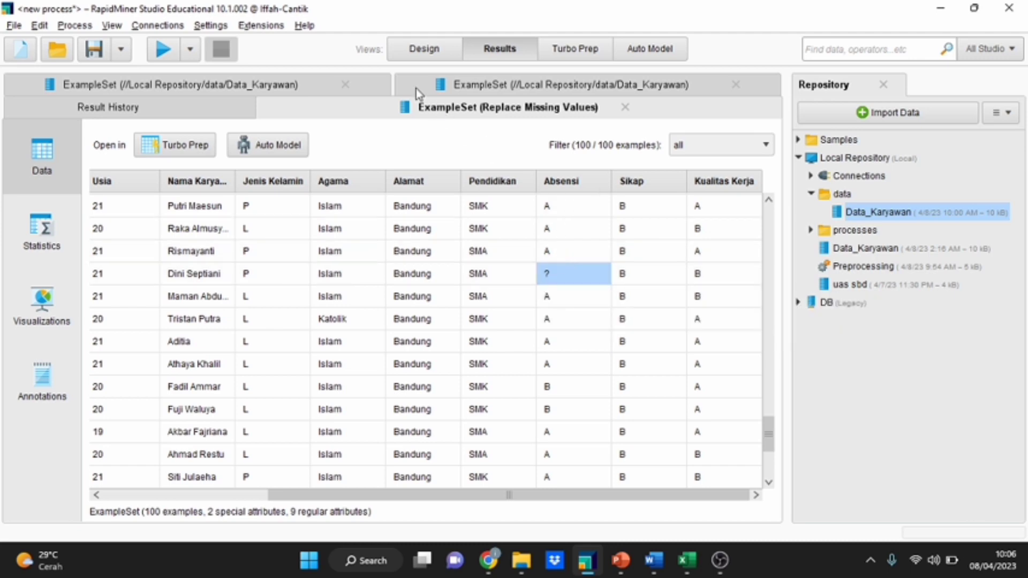
Find the Filter Examples operator and insert it between Replace Missing Values and the result port in the process design
click(424, 54)
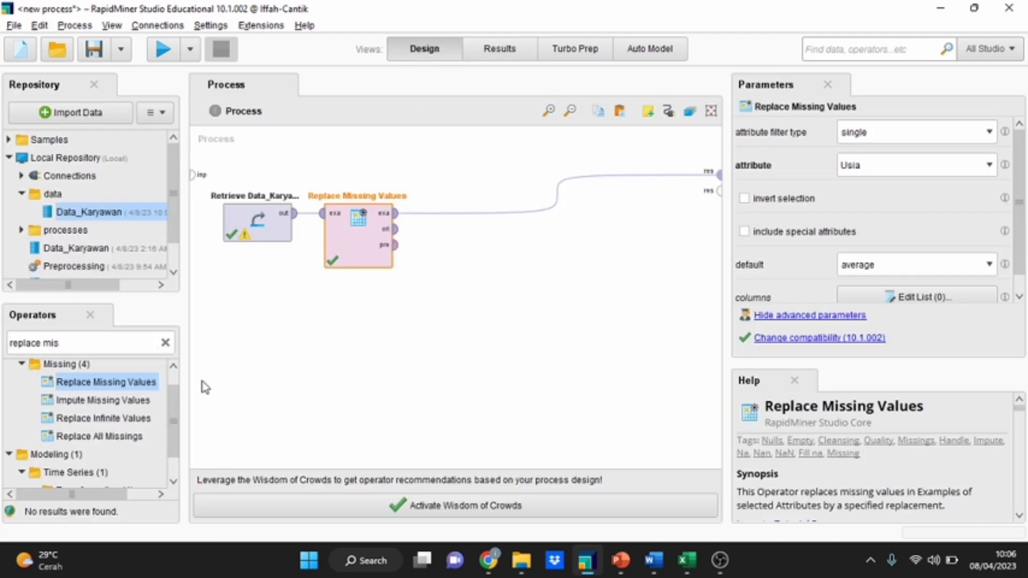
click(165, 343)
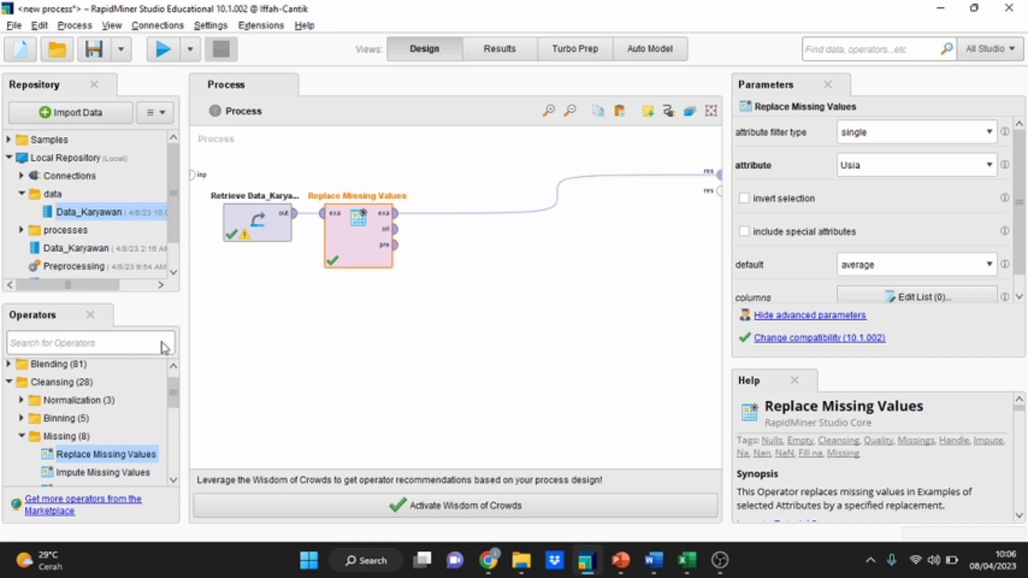
text(filte)
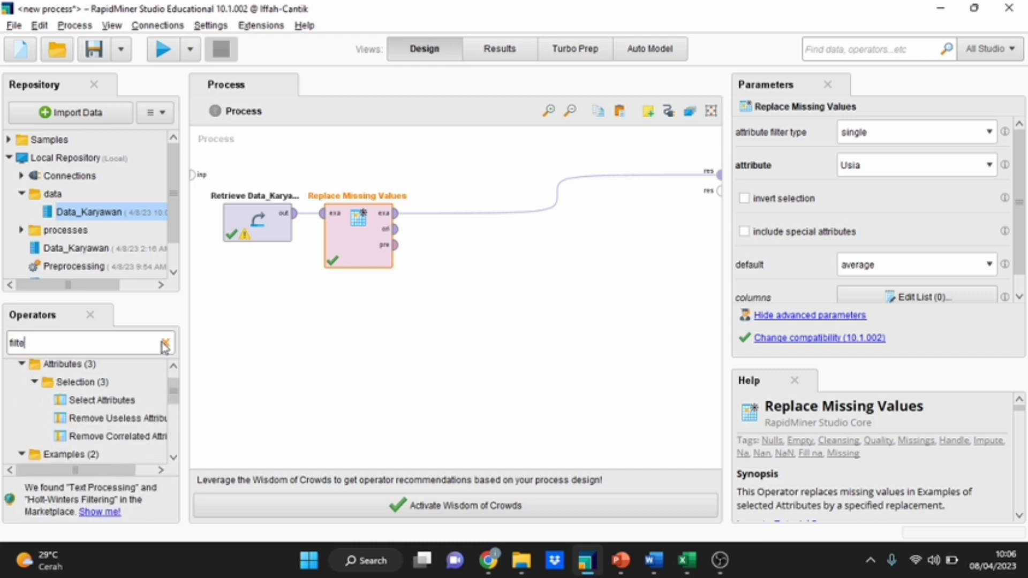
text(r example)
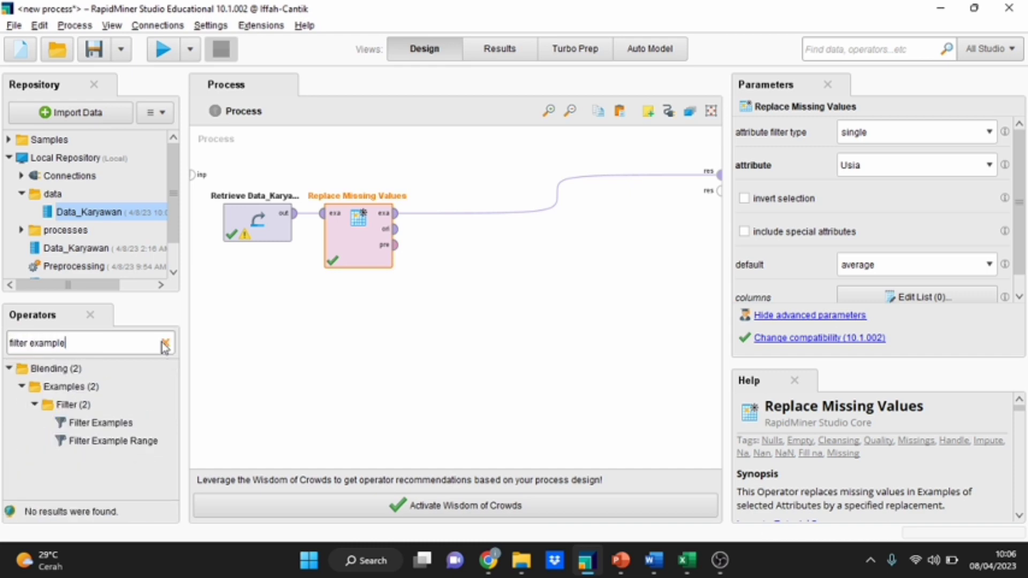
drag(102, 422, 438, 204)
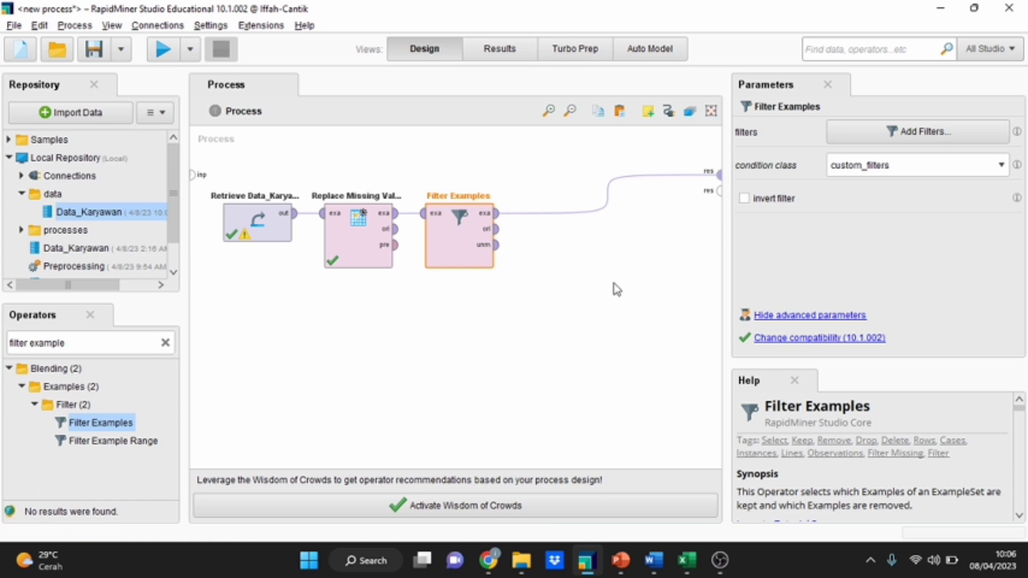
Configure Filter Examples with condition class attribute_value_filter and the parameter string "Absensi=."
click(895, 166)
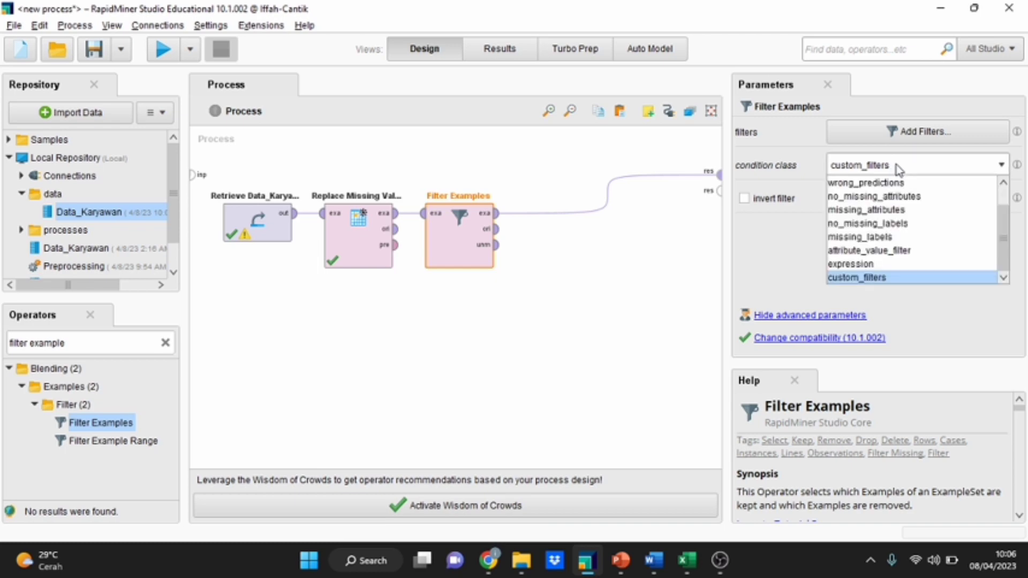
click(896, 255)
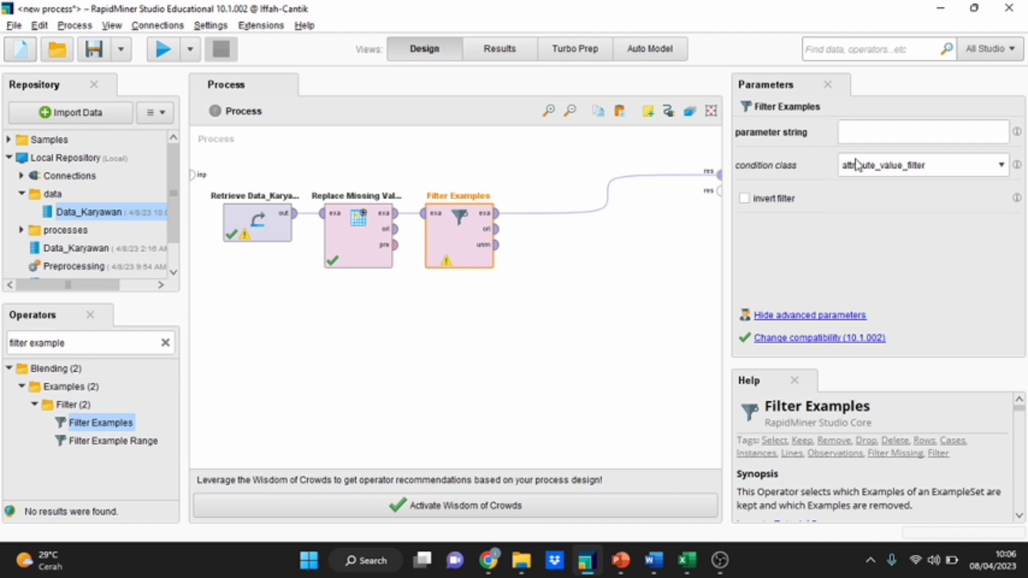
click(862, 138)
text(A)
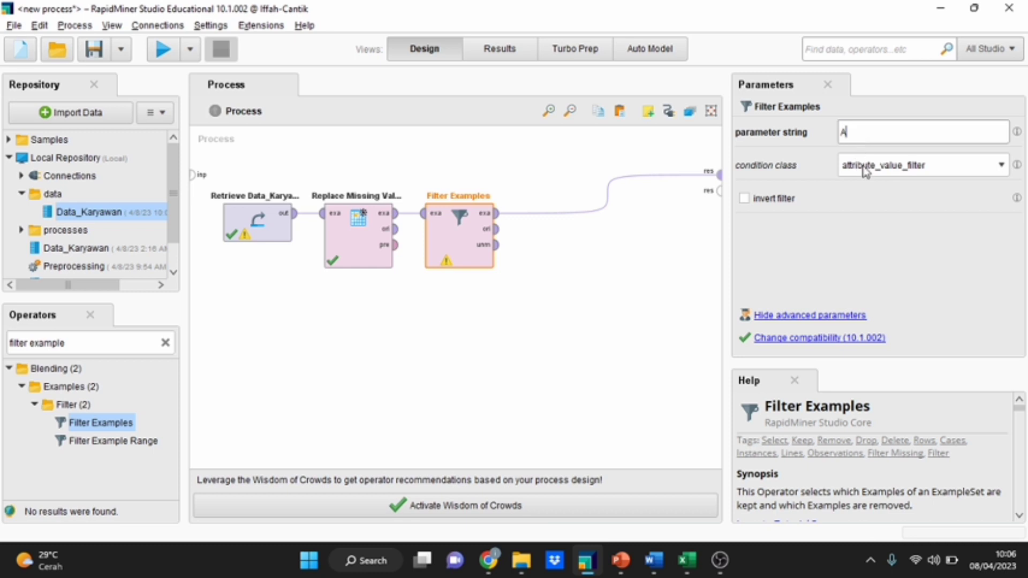
text(bsensi=.)
Run the process and look through the filtered rows to check which records were removed
click(163, 49)
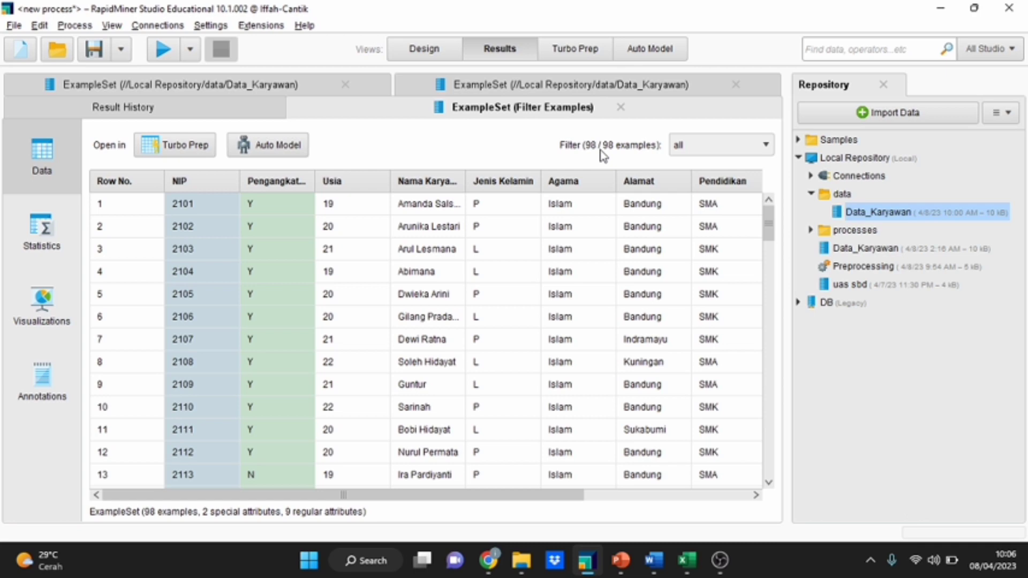
scroll(598, 178, down, 1)
scroll(598, 178, up, 1)
scroll(602, 299, down, 1)
scroll(563, 390, down, 11)
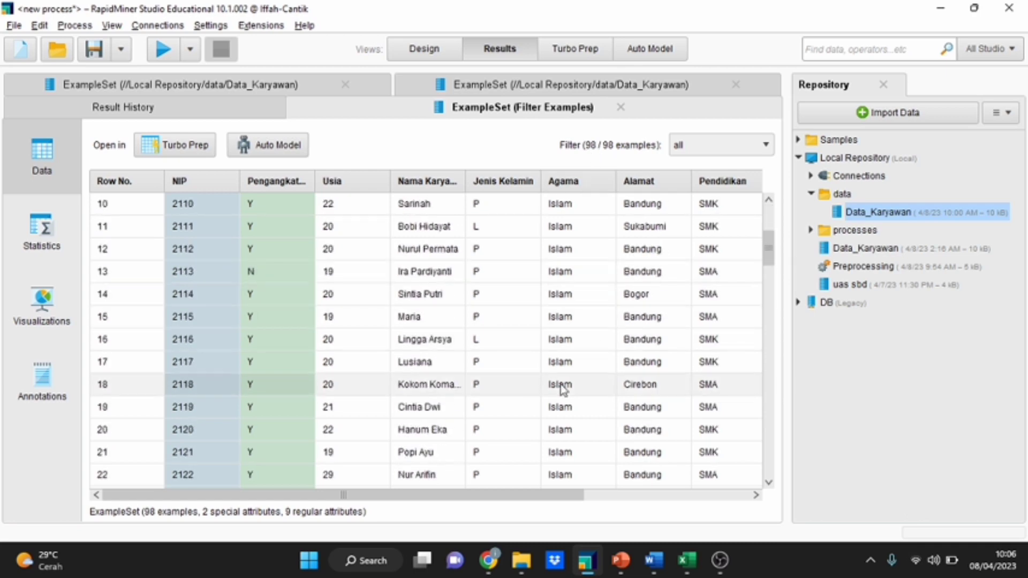
scroll(562, 390, down, 10)
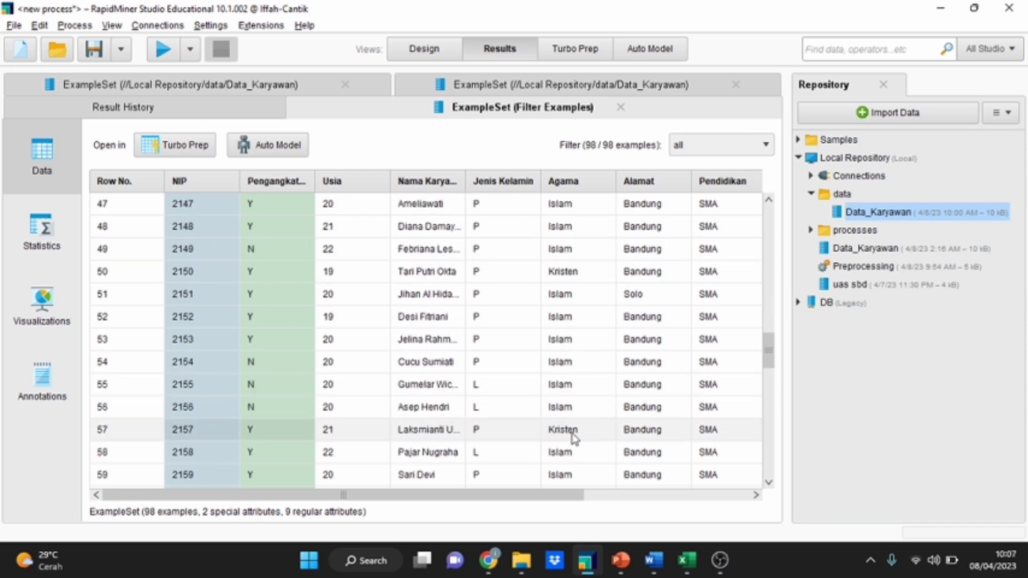
scroll(584, 466, down, 3)
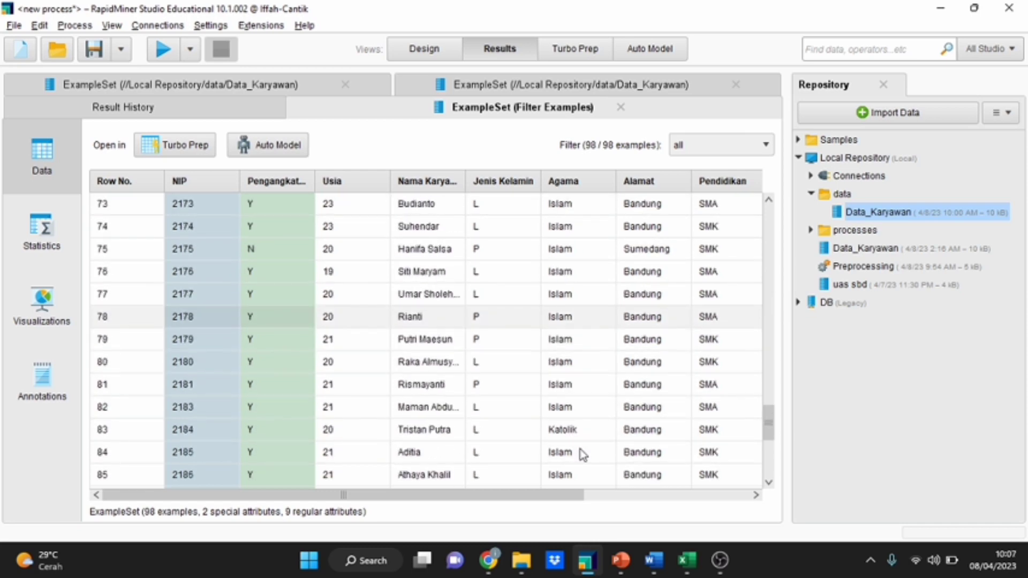
scroll(632, 480, down, 2)
scroll(633, 484, down, 2)
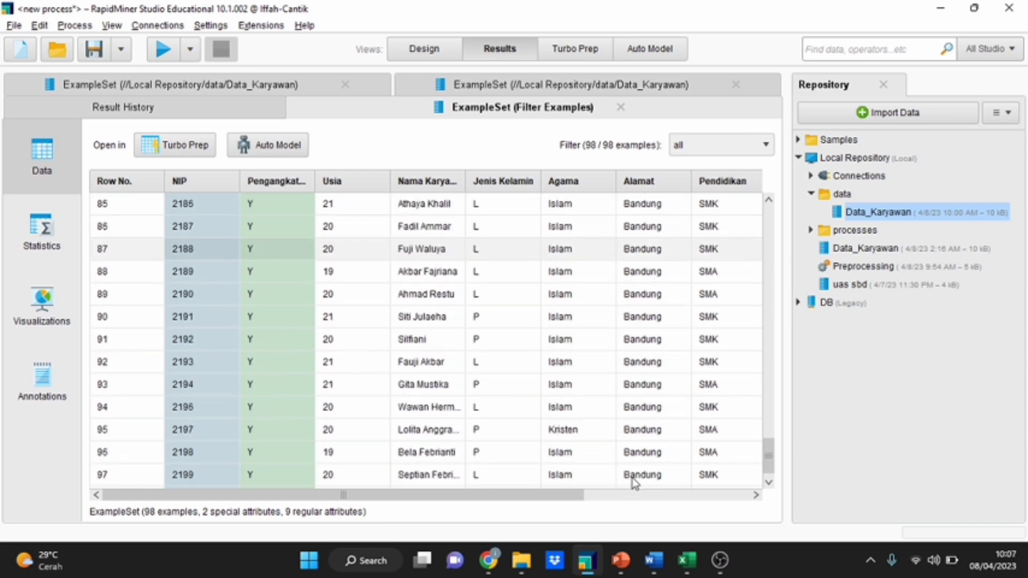
scroll(632, 471, up, 3)
scroll(530, 257, up, 3)
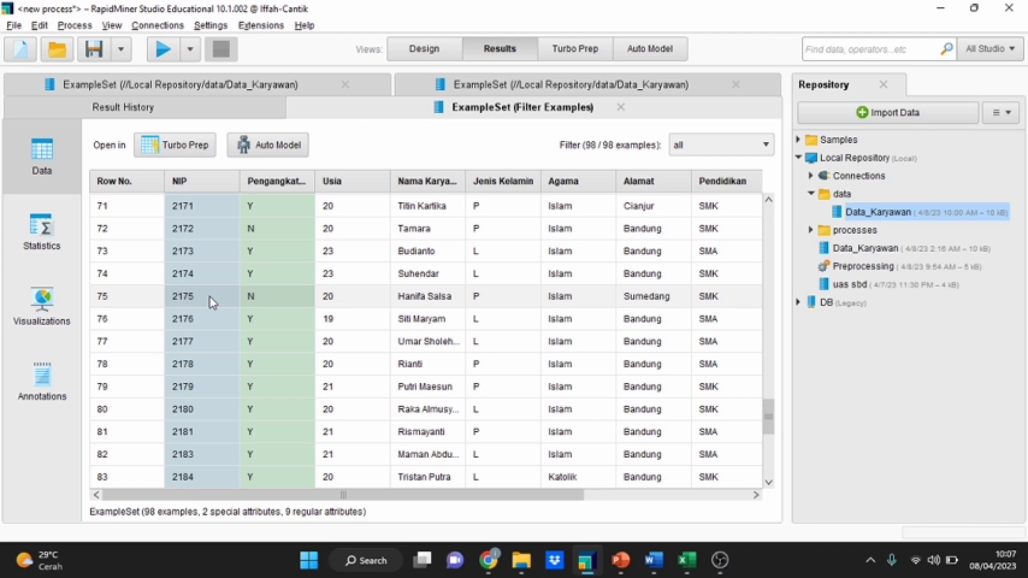
Find the Sample operator and insert it between Filter Examples and the result port in the process design
click(433, 51)
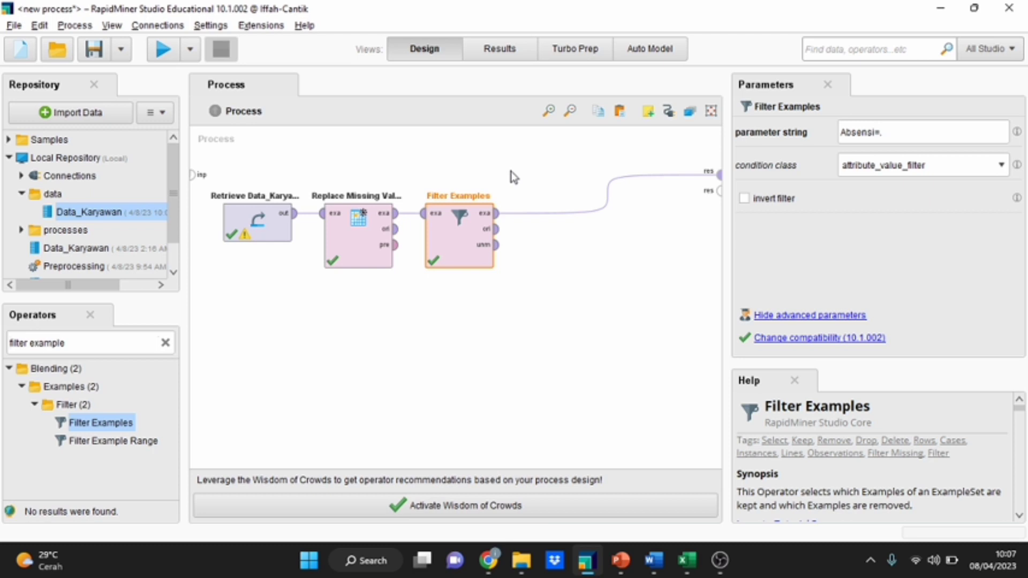
click(168, 343)
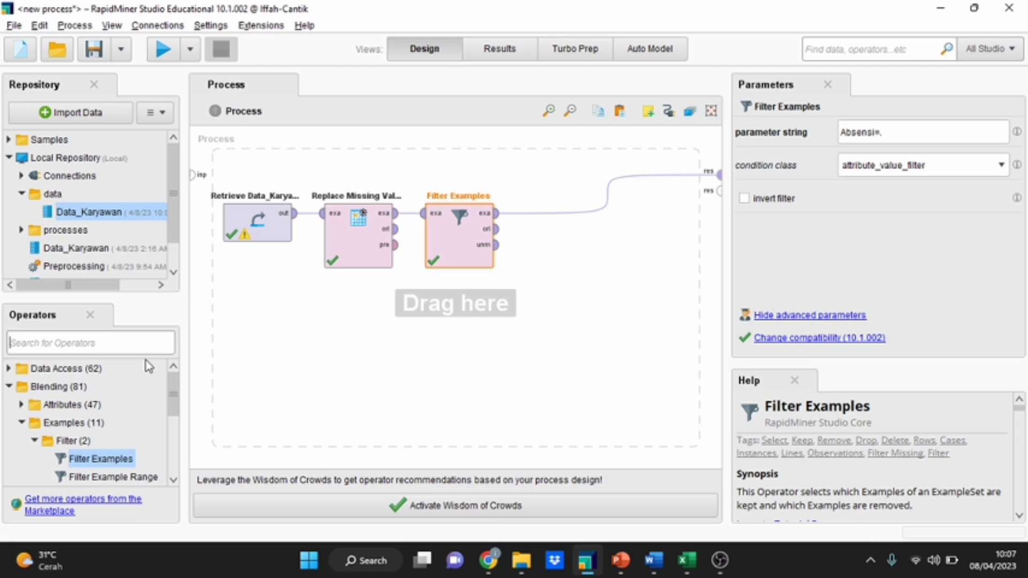
text(sample)
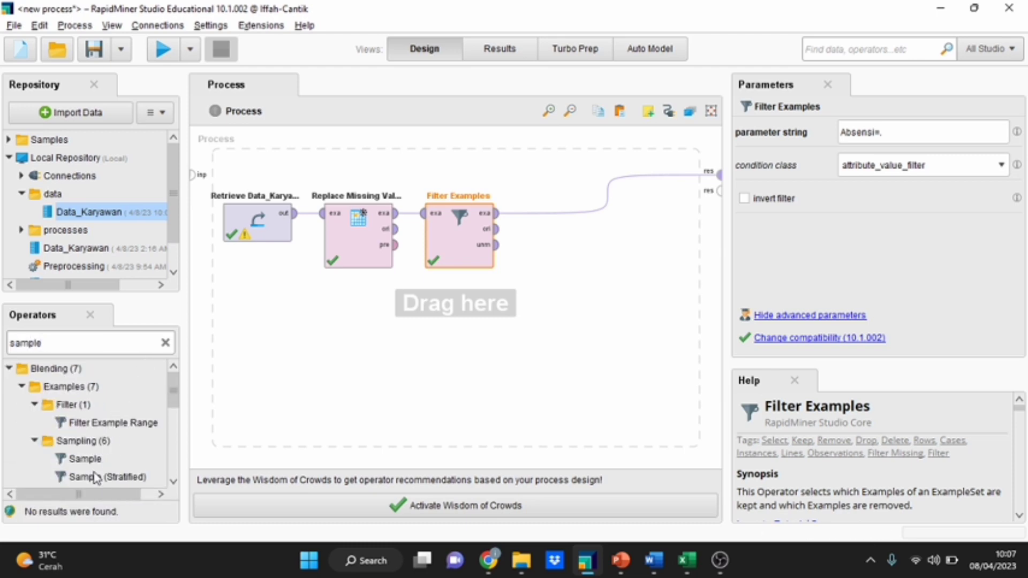
drag(83, 459, 518, 214)
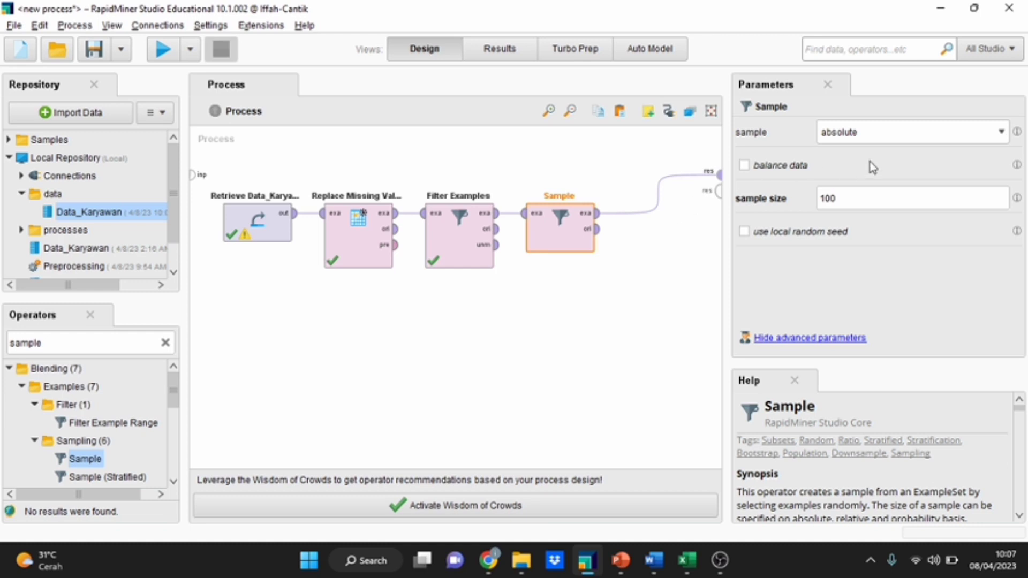
Configure the Sample operator for relative sampling with a sample ratio of 0.25
click(905, 132)
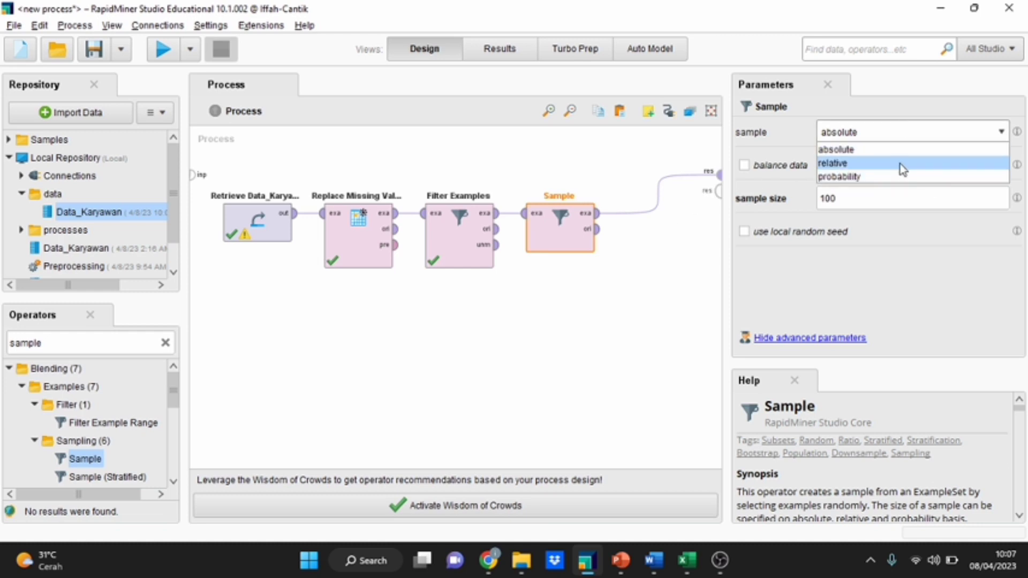
click(903, 169)
click(878, 198)
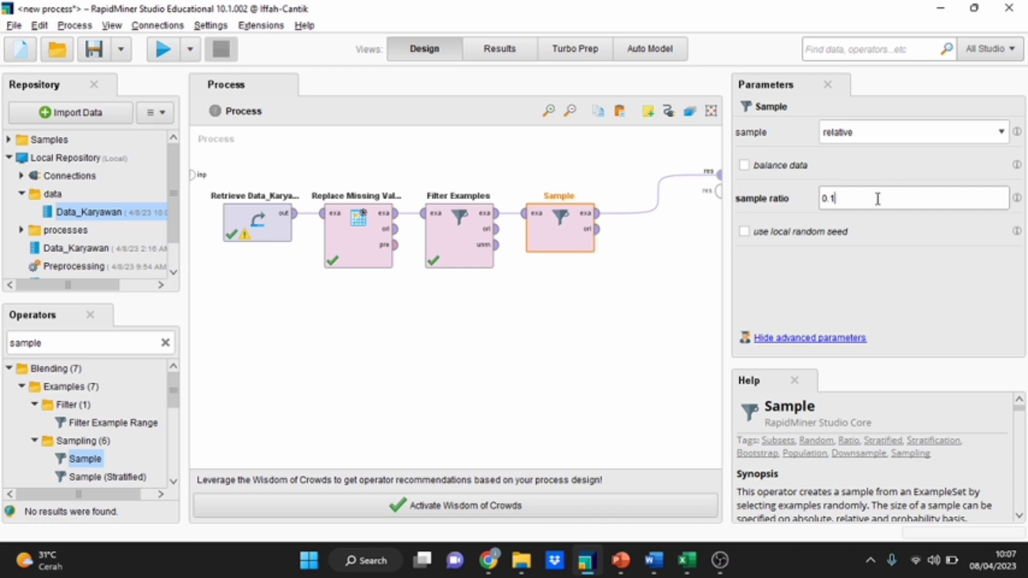
key(BackSpace)
key(BackSpace)
text(.25)
Run the process and review the sampled rows from first to last
click(162, 49)
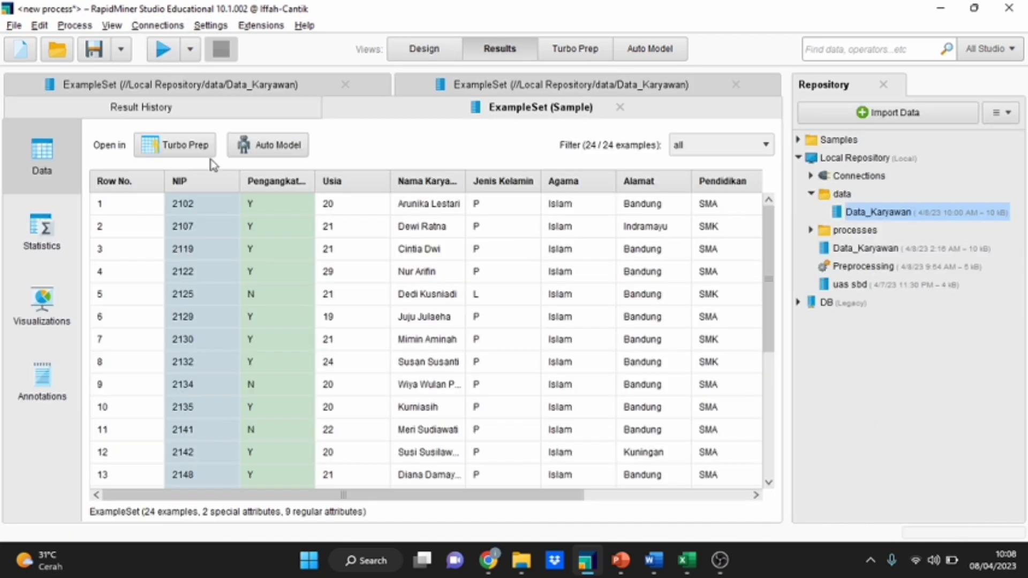
scroll(306, 326, down, 2)
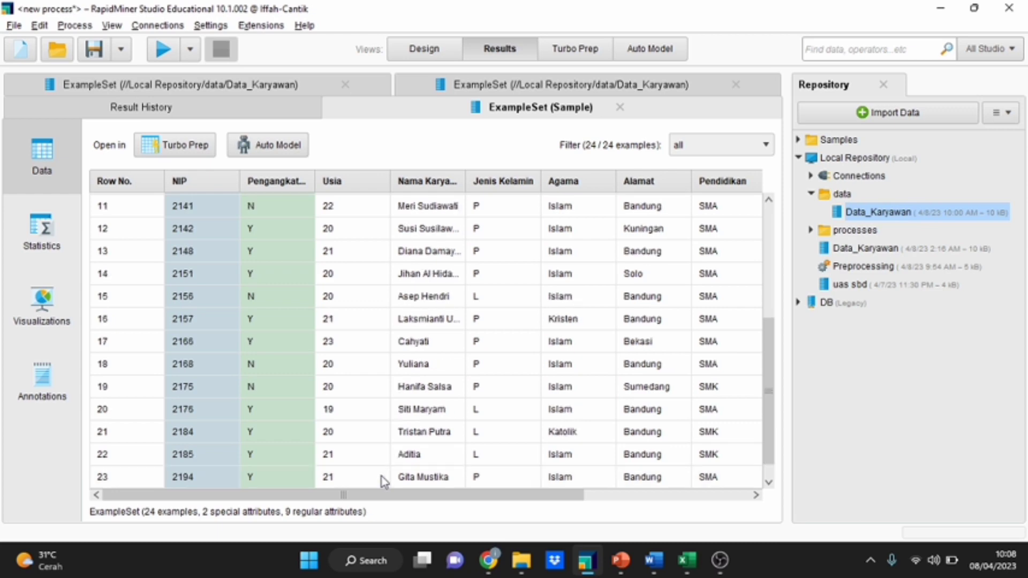
scroll(381, 466, up, 4)
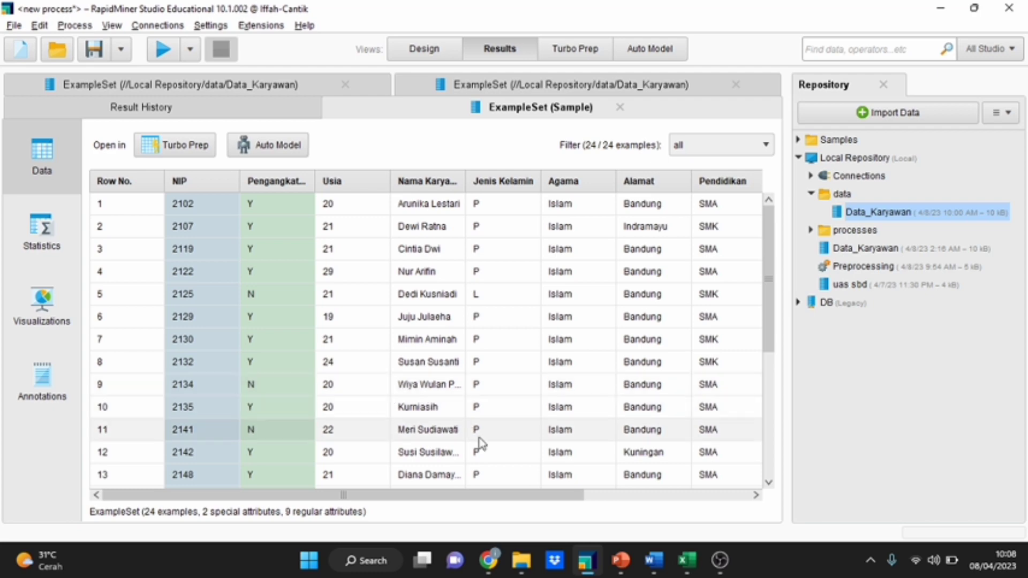
scroll(487, 451, down, 2)
scroll(487, 450, down, 2)
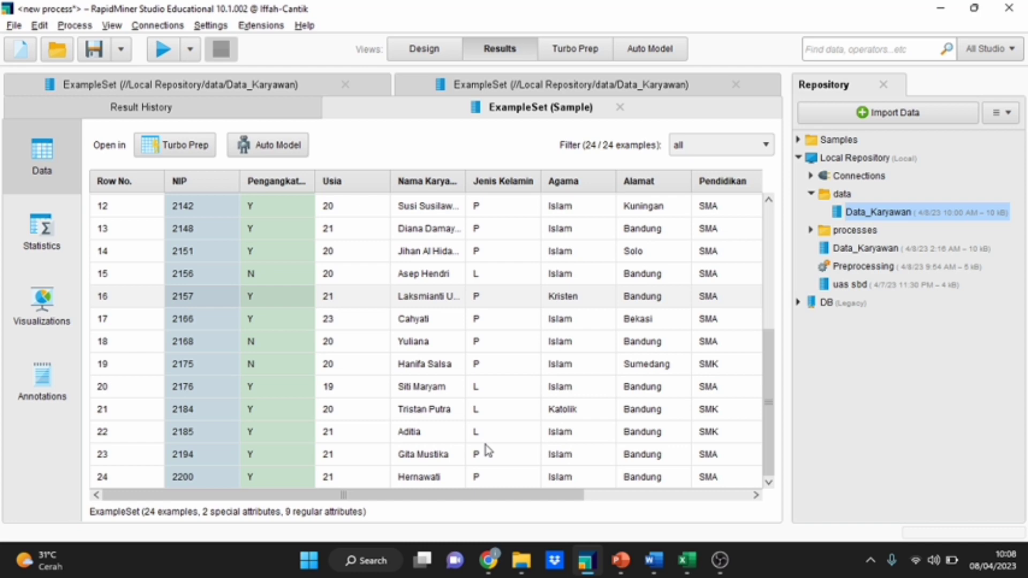
Examine the Kualitas Kerja column of the sampled rows for inconsistent values
scroll(437, 497, up, 4)
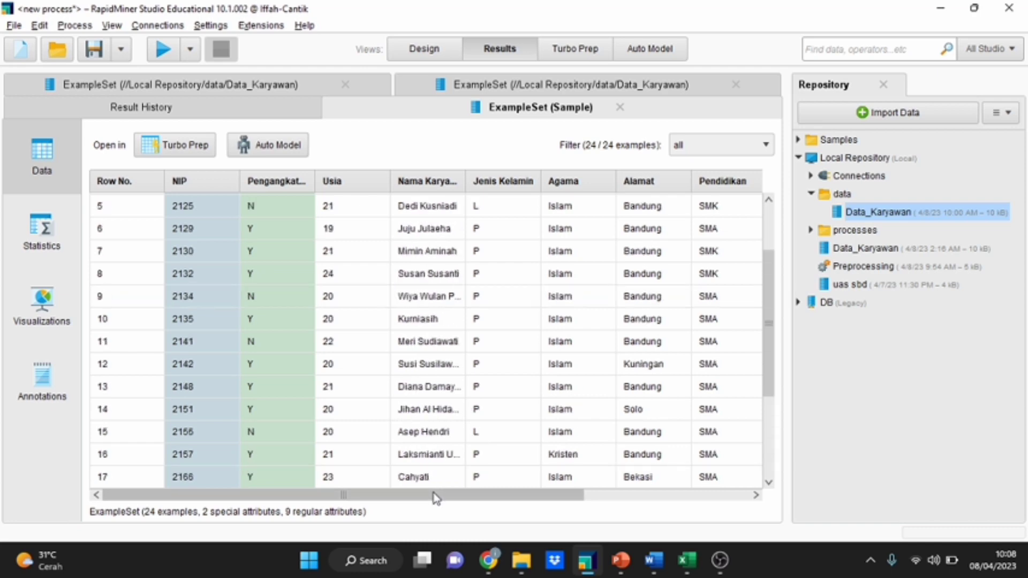
scroll(436, 497, down, 2)
scroll(437, 497, down, 2)
drag(437, 497, 611, 516)
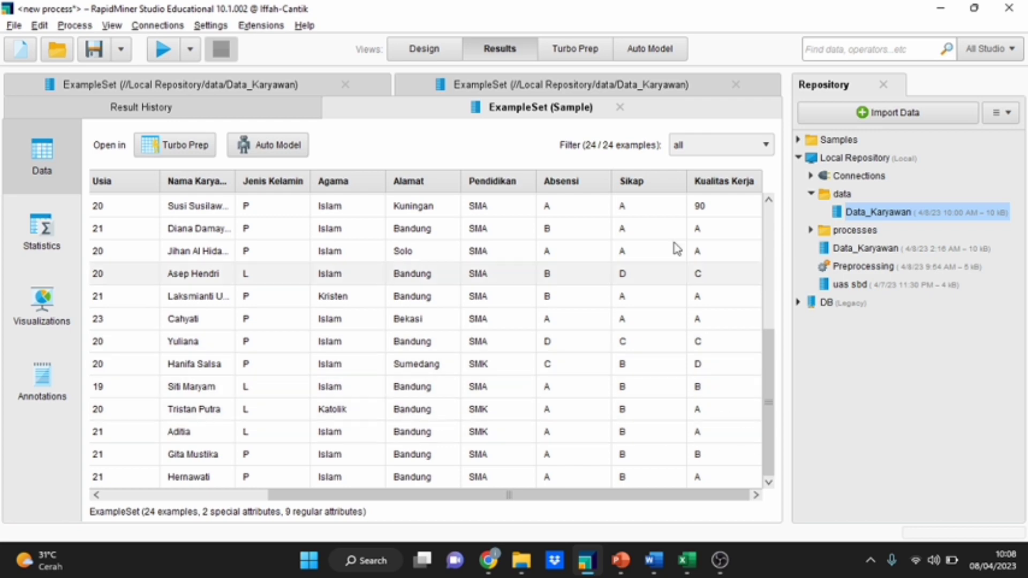
click(707, 208)
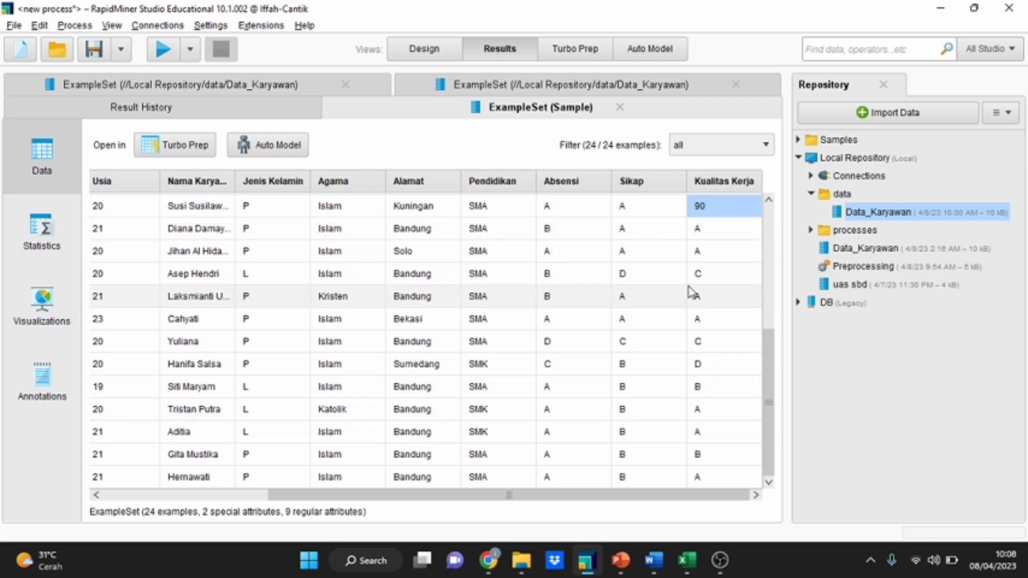
scroll(696, 278, up, 3)
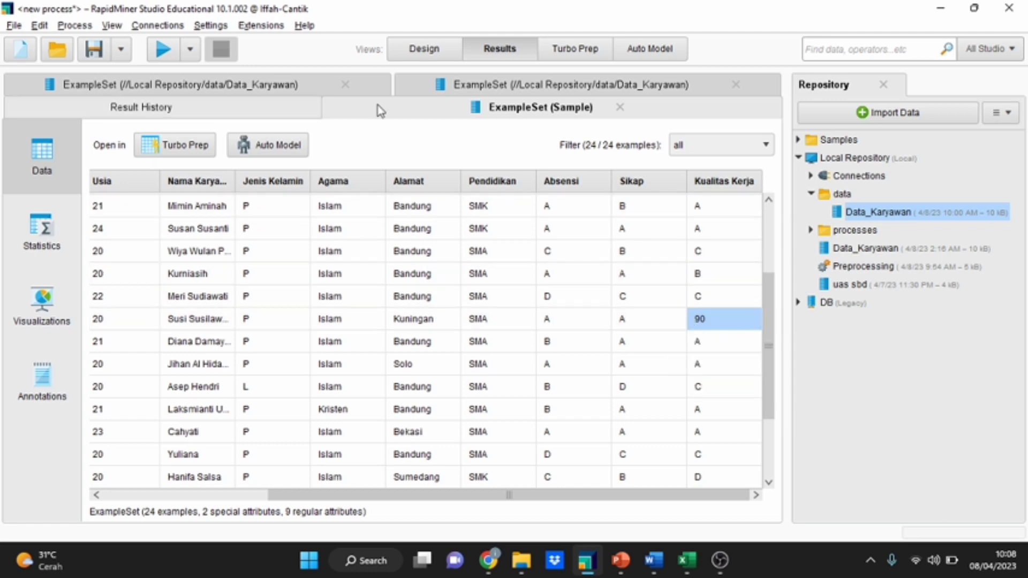
Delete the Sample operator and insert a Replace operator between Filter Examples and the result port
click(448, 55)
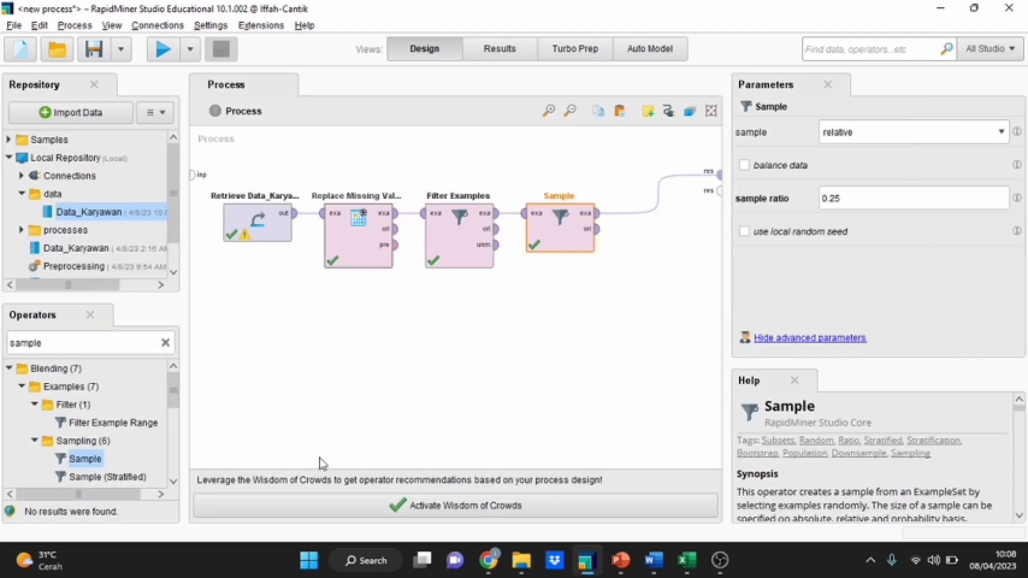
right_click(563, 216)
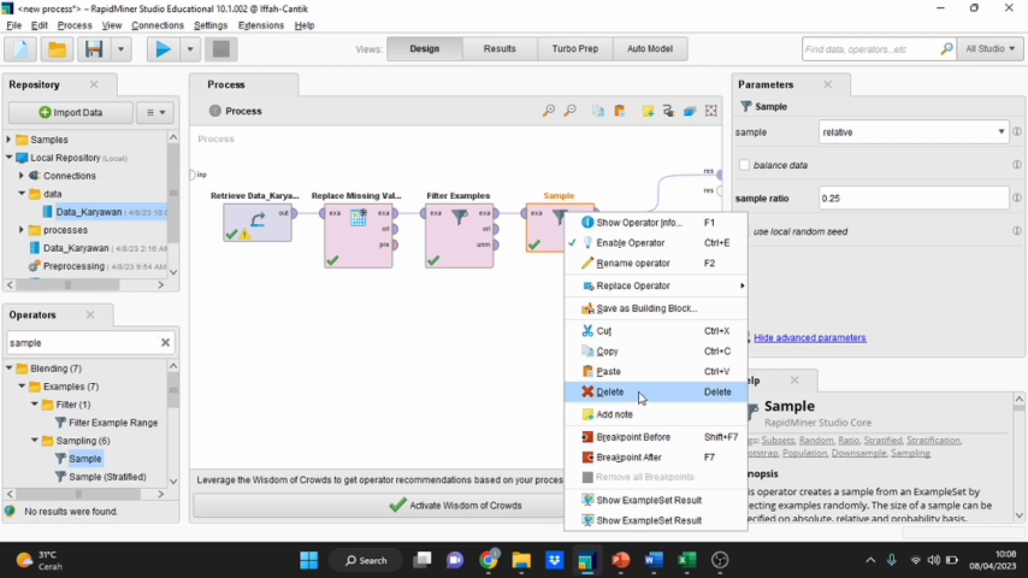
click(610, 392)
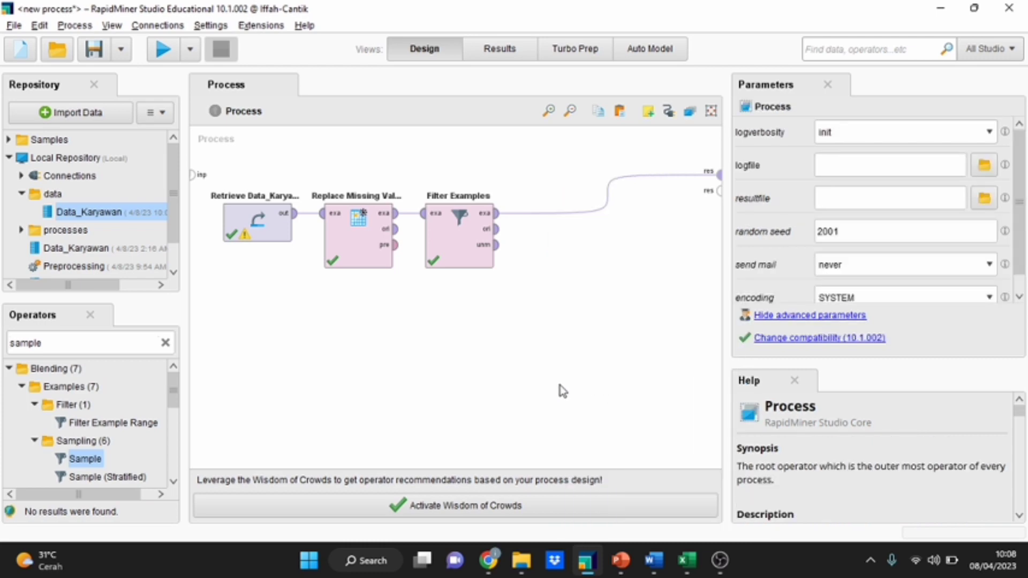
click(164, 345)
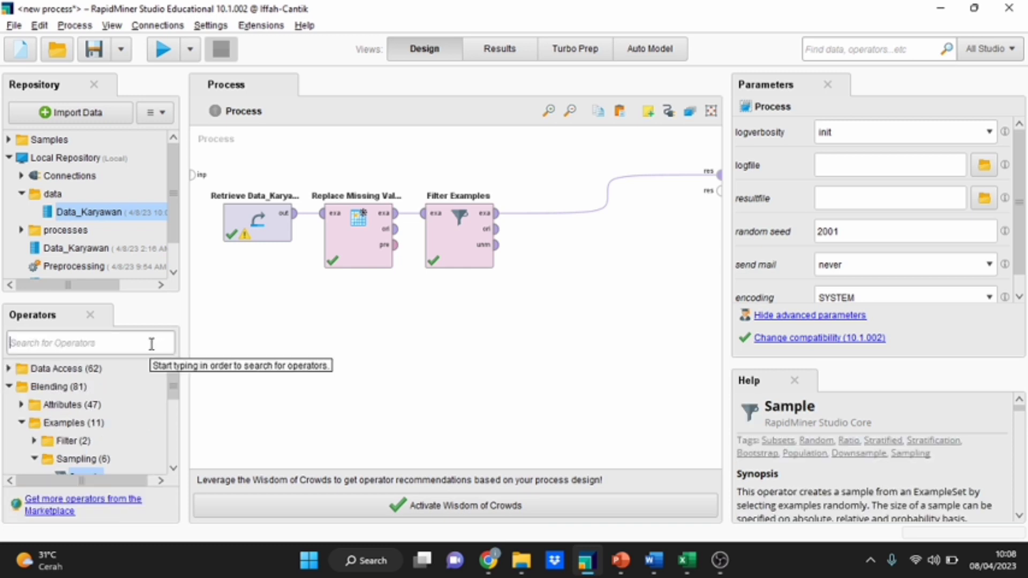
text(replace)
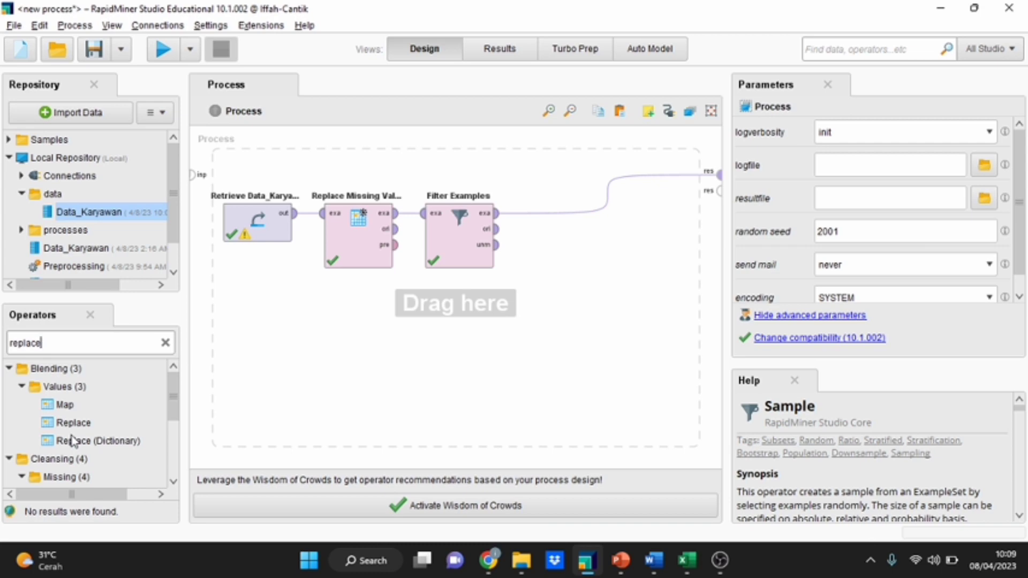
drag(72, 423, 523, 214)
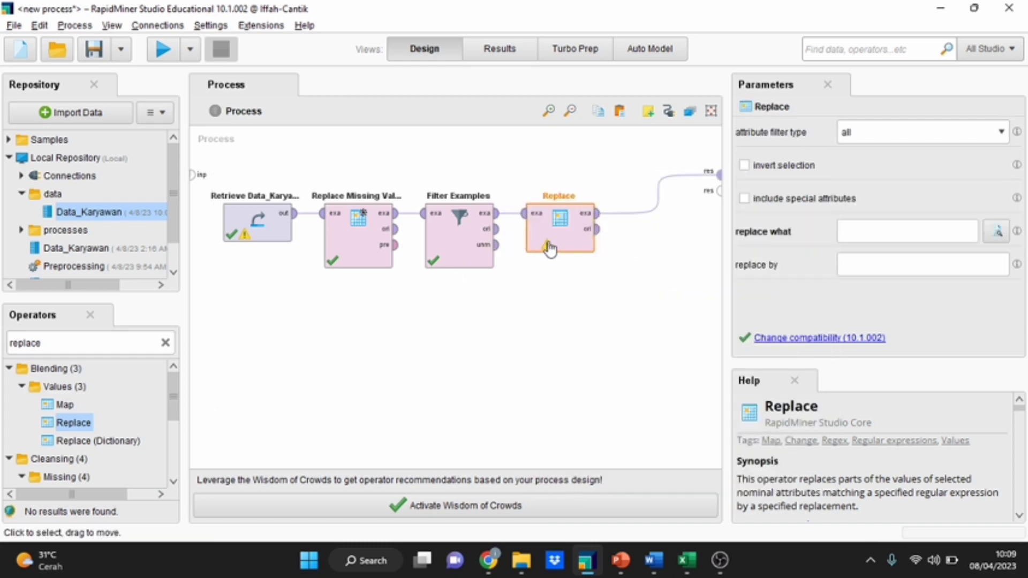
Set the Replace operator's attribute filter type to single and its attribute to Kualitas Kerja
click(1003, 135)
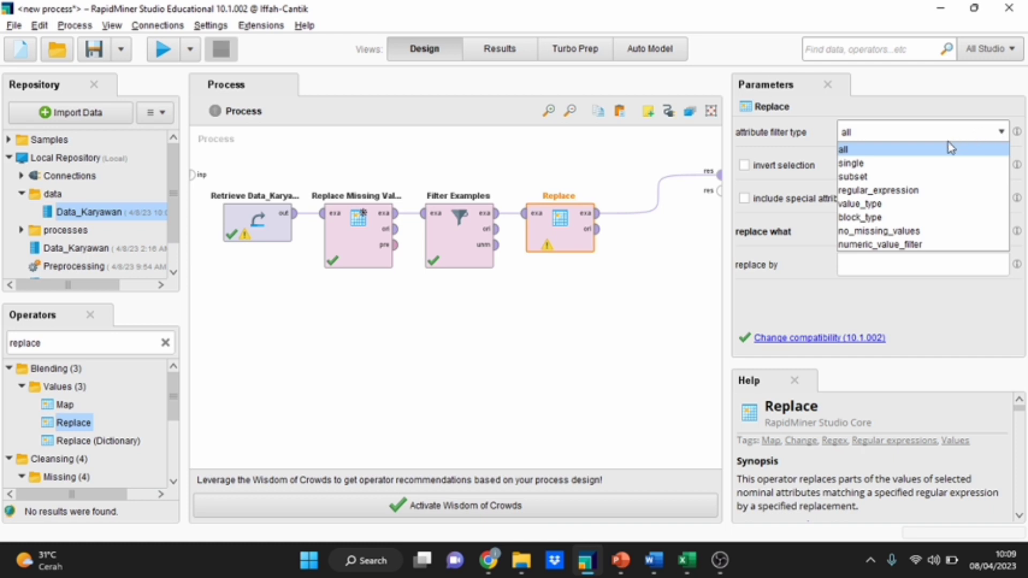
click(906, 165)
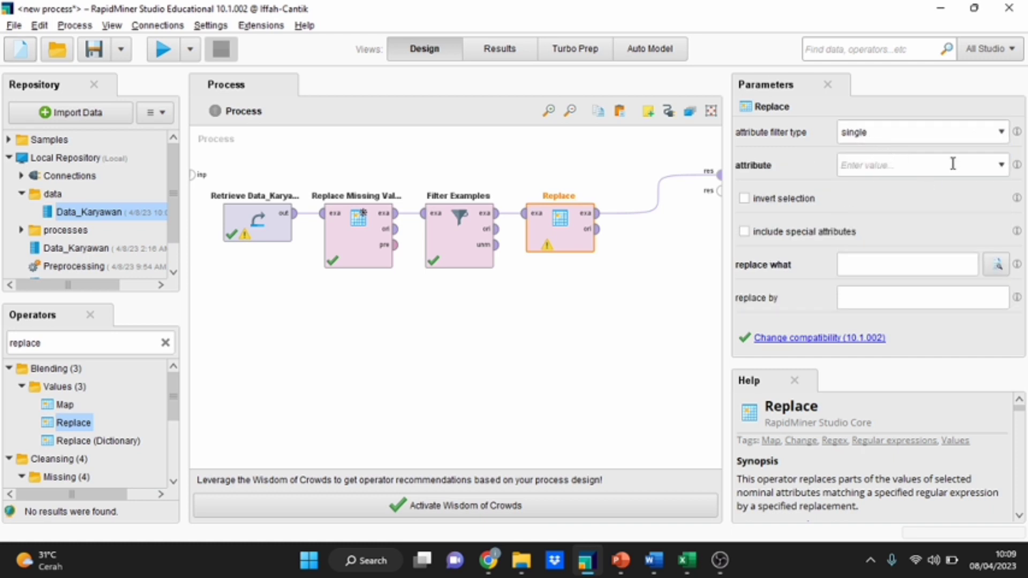
click(1001, 165)
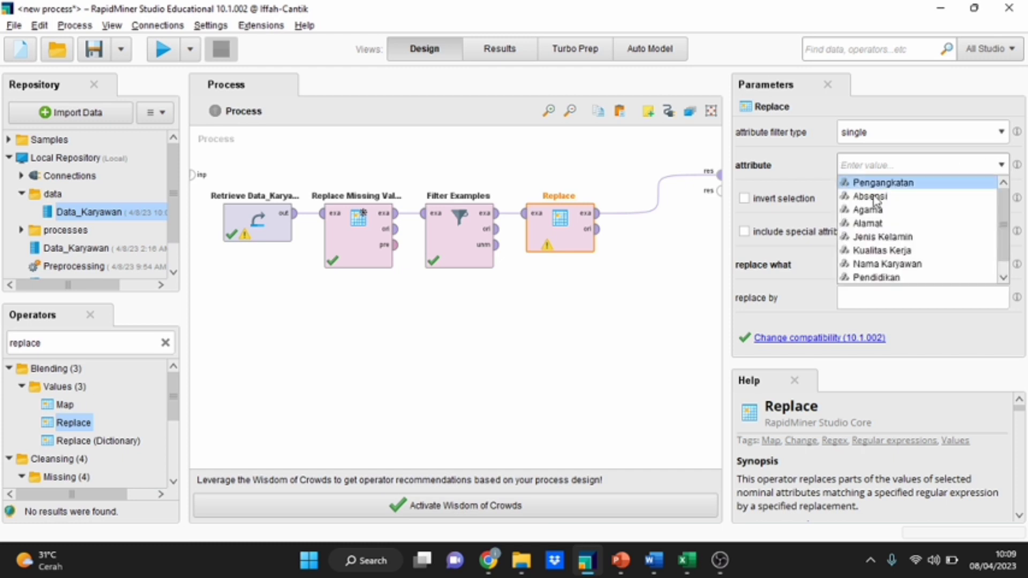
click(883, 250)
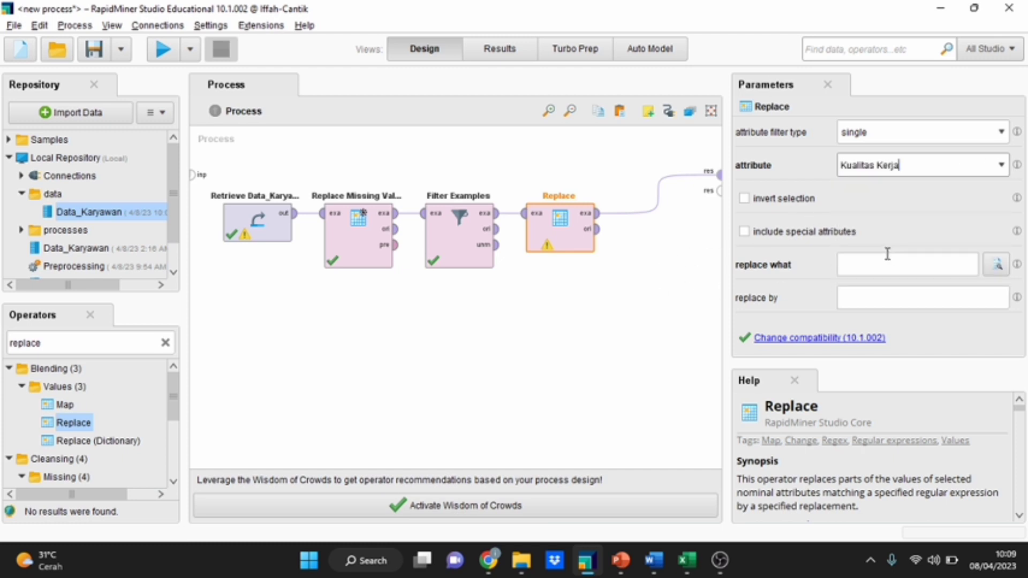
Check the Kualitas Kerja values in the existing results and set the Replace operator to replace 90 by A
click(485, 51)
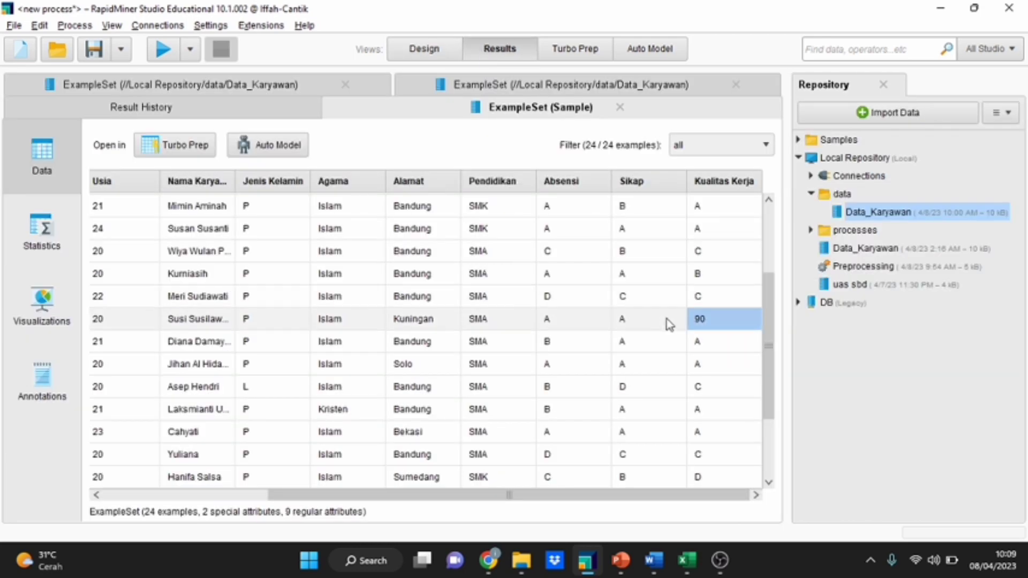
scroll(670, 351, down, 2)
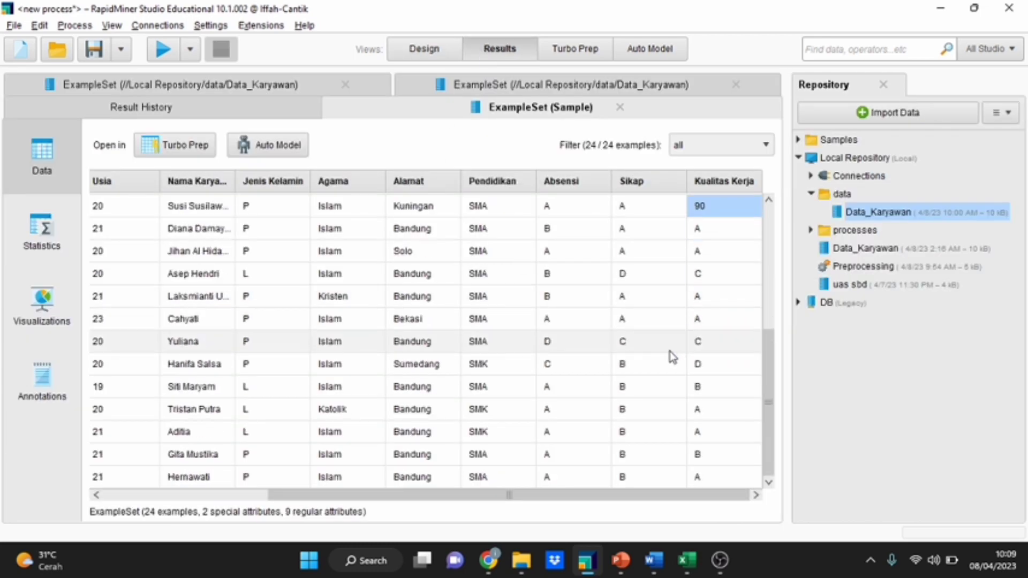
scroll(670, 351, up, 1)
scroll(670, 352, up, 2)
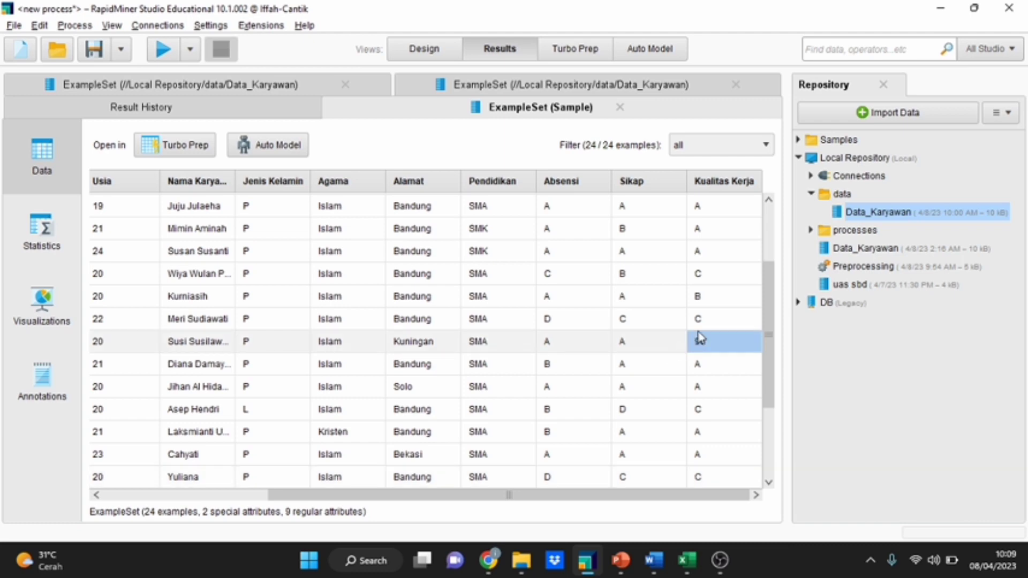
click(275, 83)
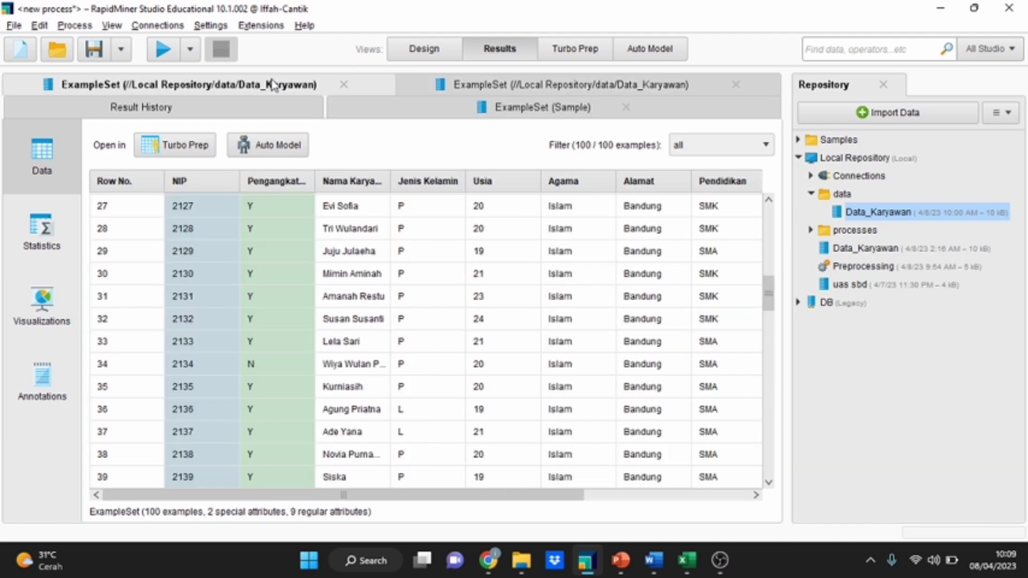
click(514, 86)
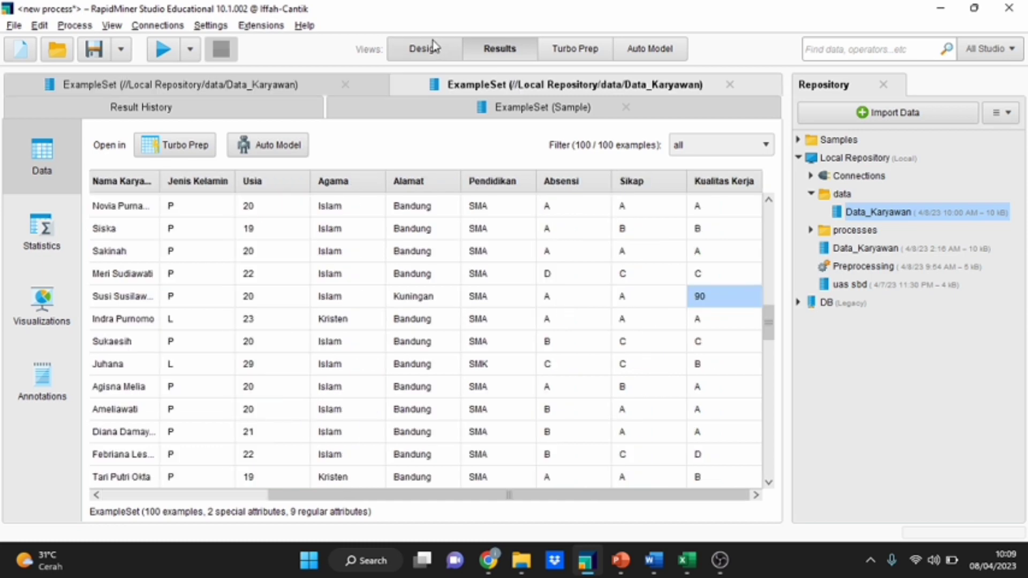
click(431, 47)
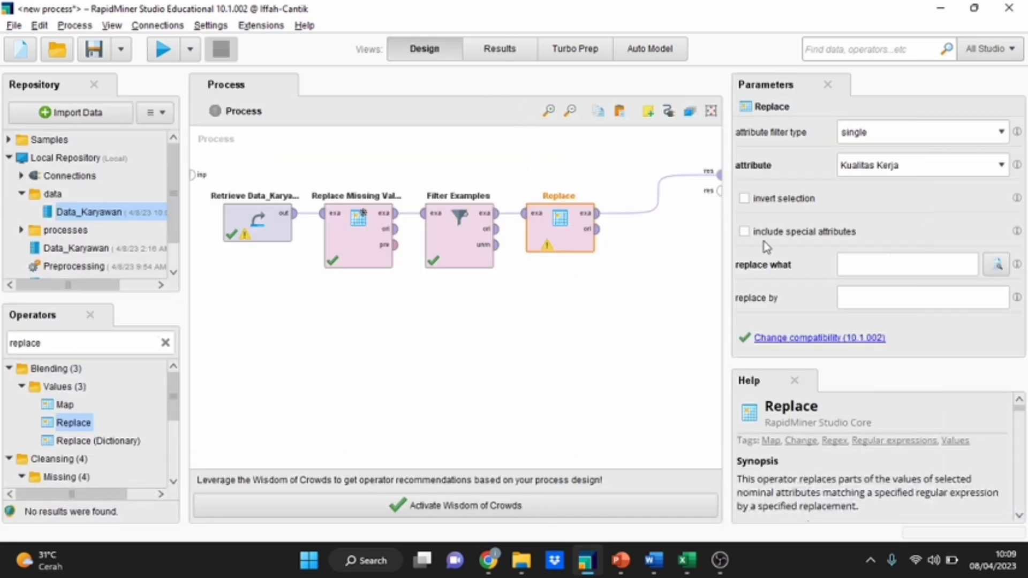
click(905, 266)
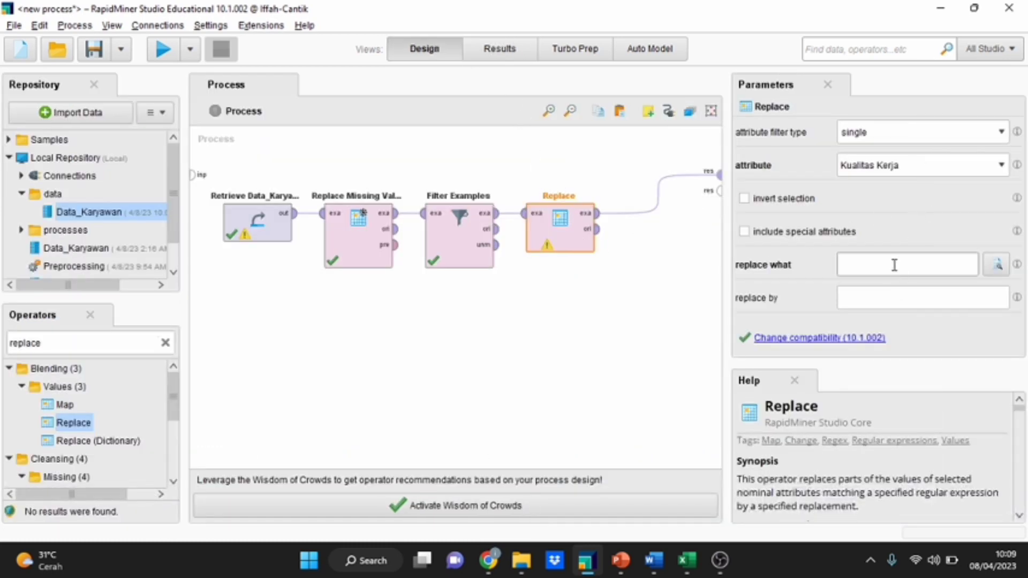
text(90)
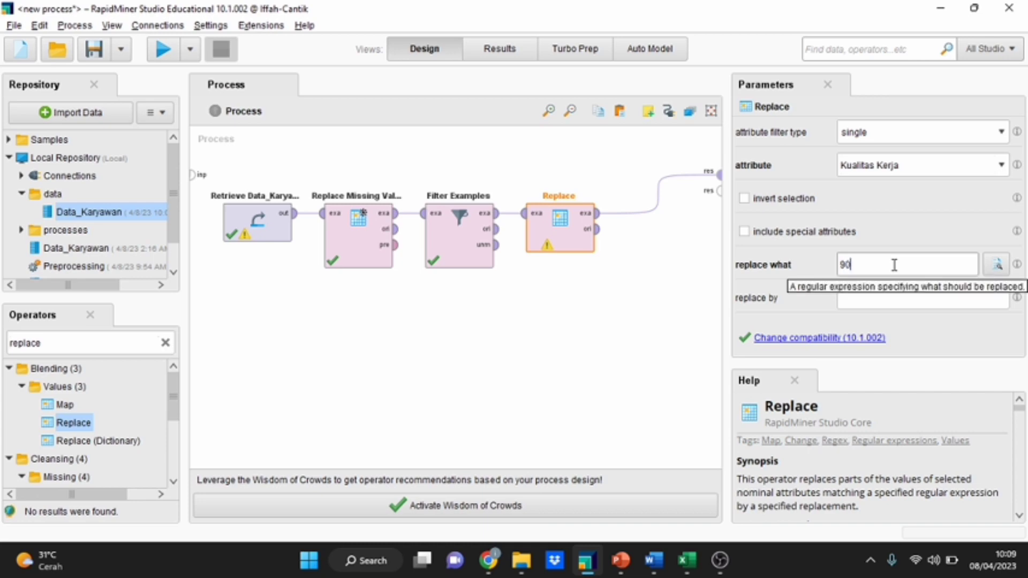
click(867, 300)
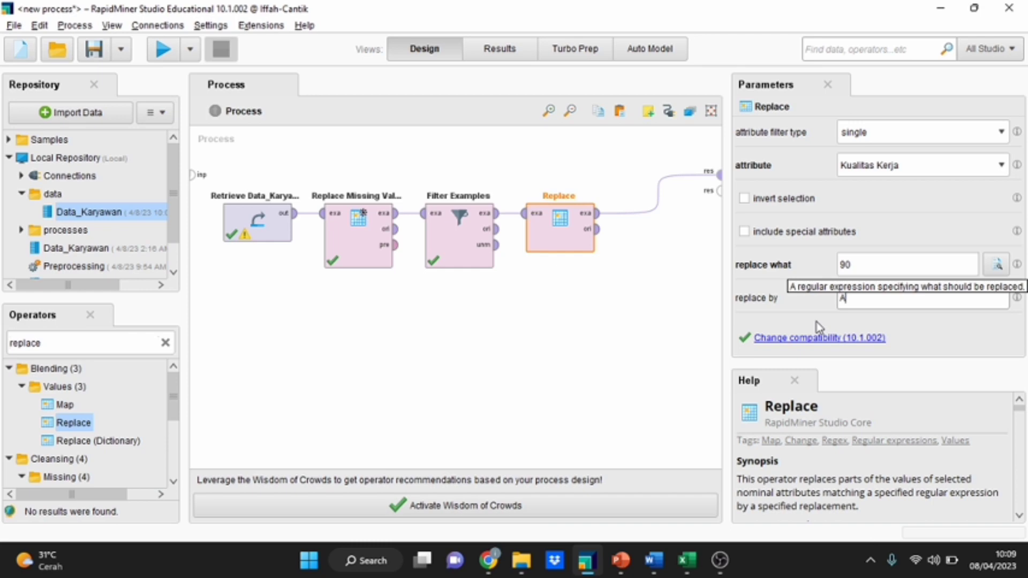
Run the process and review the replaced Kualitas Kerja values, including the row with NIP 2142
click(157, 50)
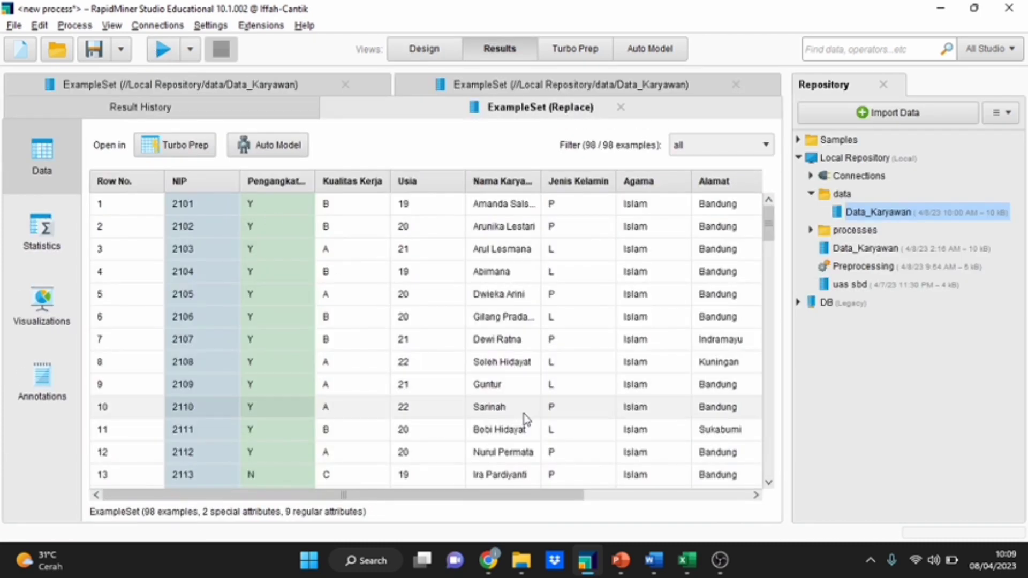
scroll(523, 416, down, 3)
scroll(523, 416, down, 9)
scroll(523, 420, up, 5)
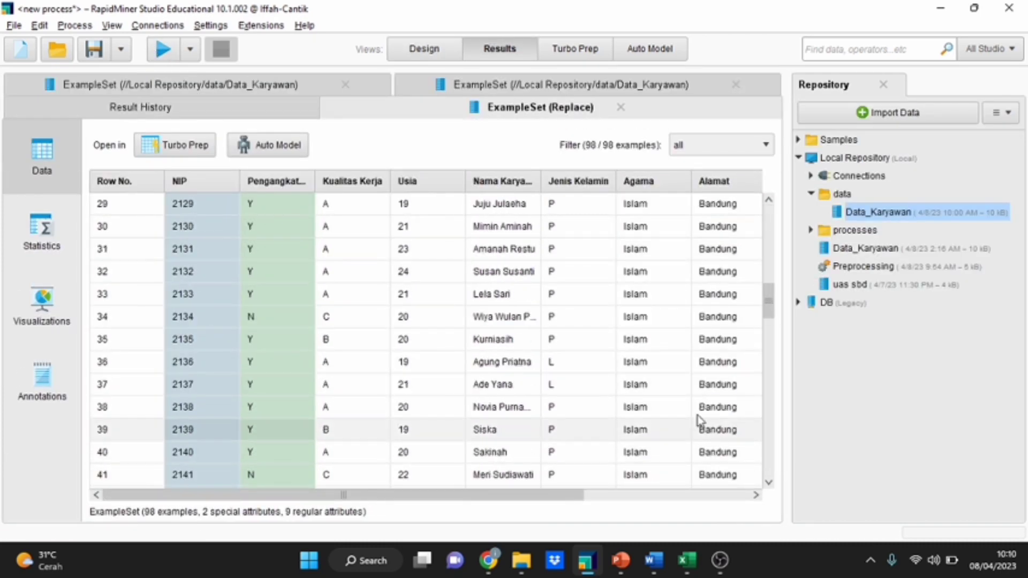
scroll(457, 326, up, 4)
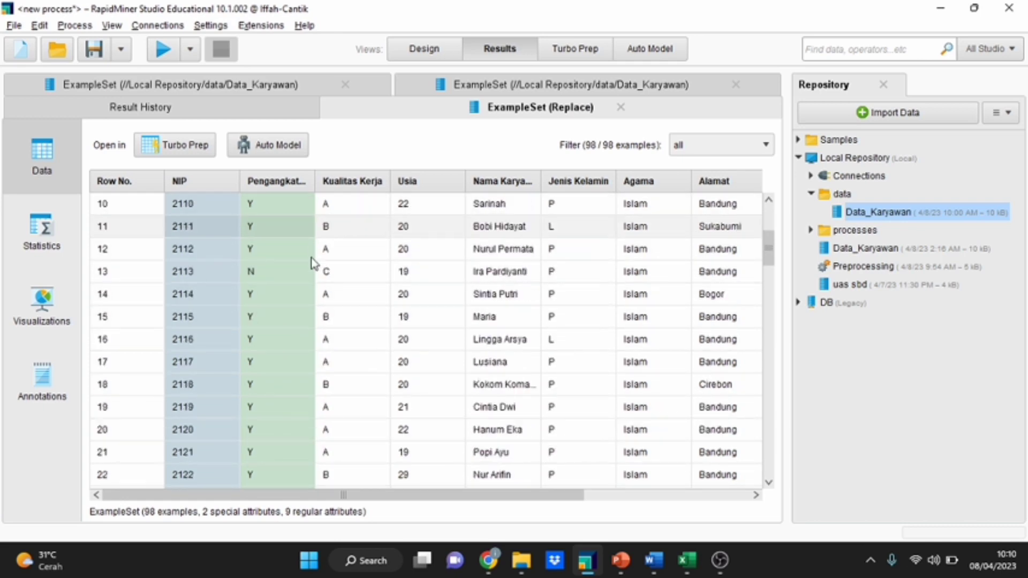
scroll(316, 273, down, 2)
scroll(319, 292, up, 5)
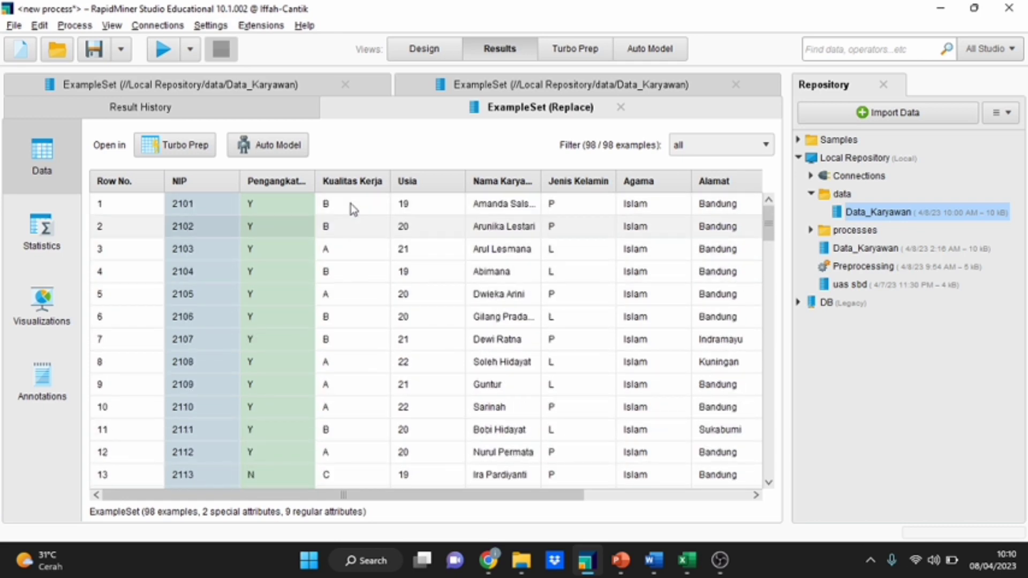
scroll(342, 214, down, 1)
scroll(339, 257, down, 3)
scroll(337, 340, down, 4)
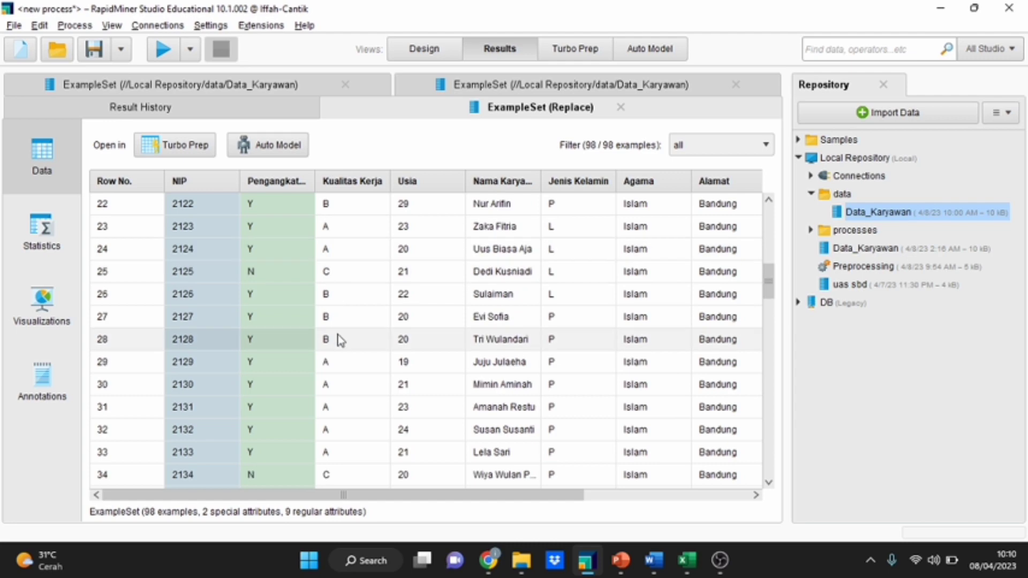
scroll(340, 445, down, 2)
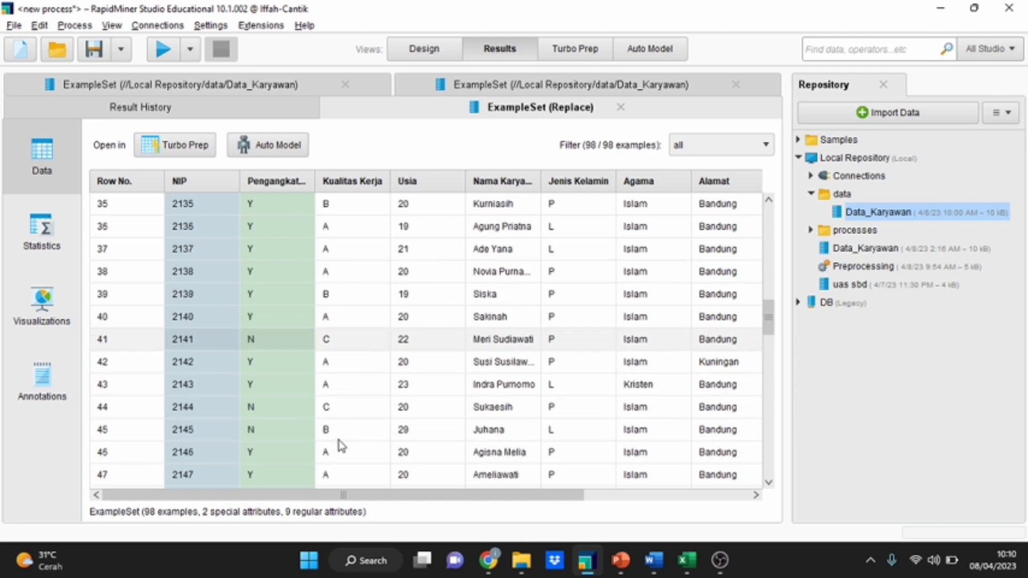
Review the statistics of the replaced data set, checking each attribute's missing count and value distribution
click(41, 233)
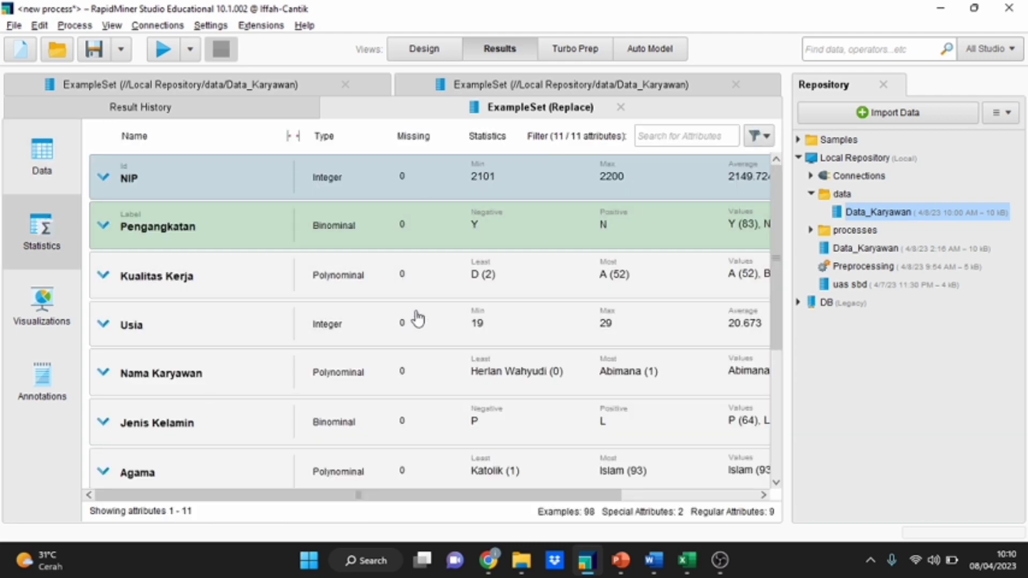
scroll(416, 441, down, 4)
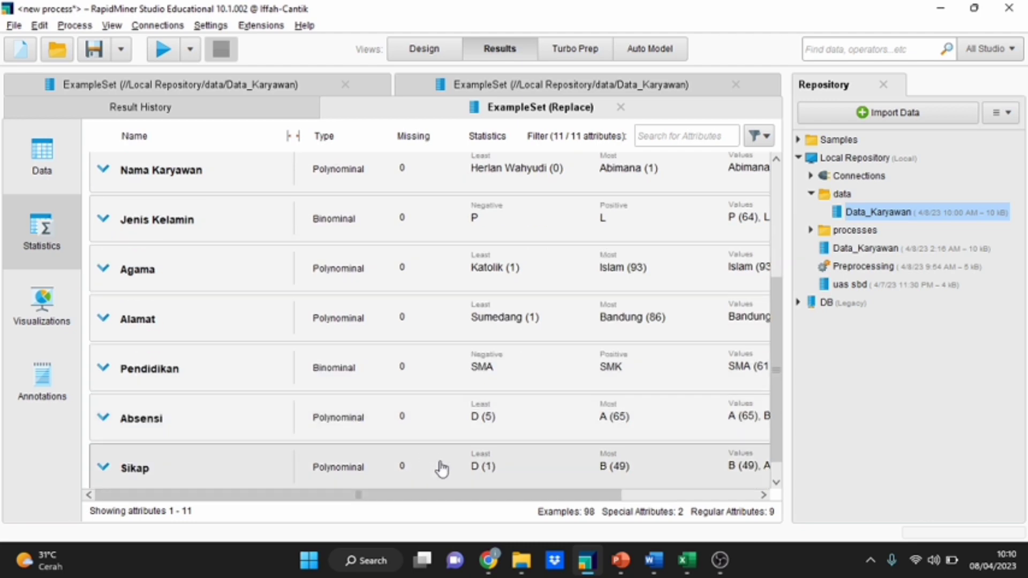
scroll(437, 466, down, 1)
scroll(441, 460, up, 3)
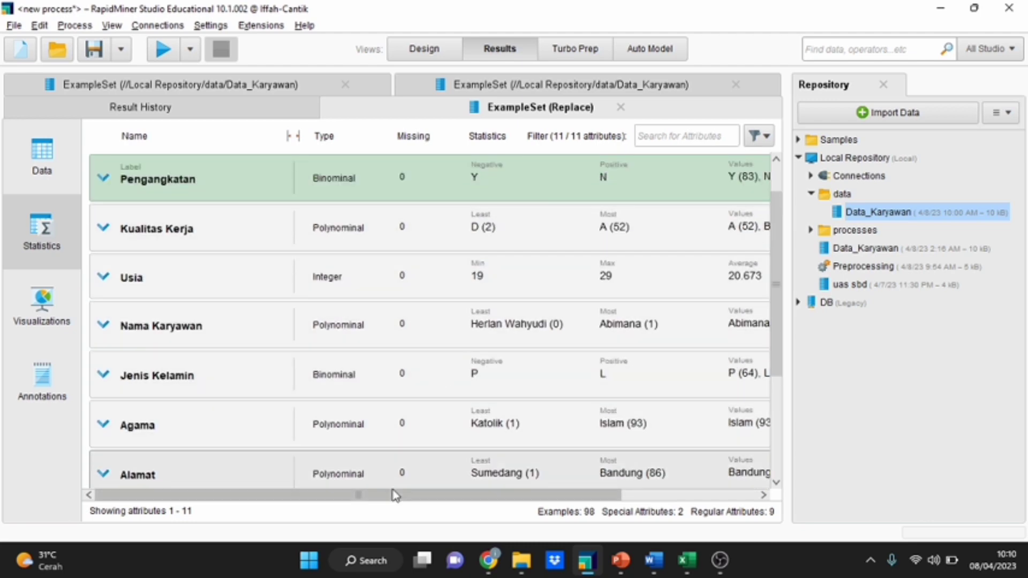
drag(395, 496, 299, 466)
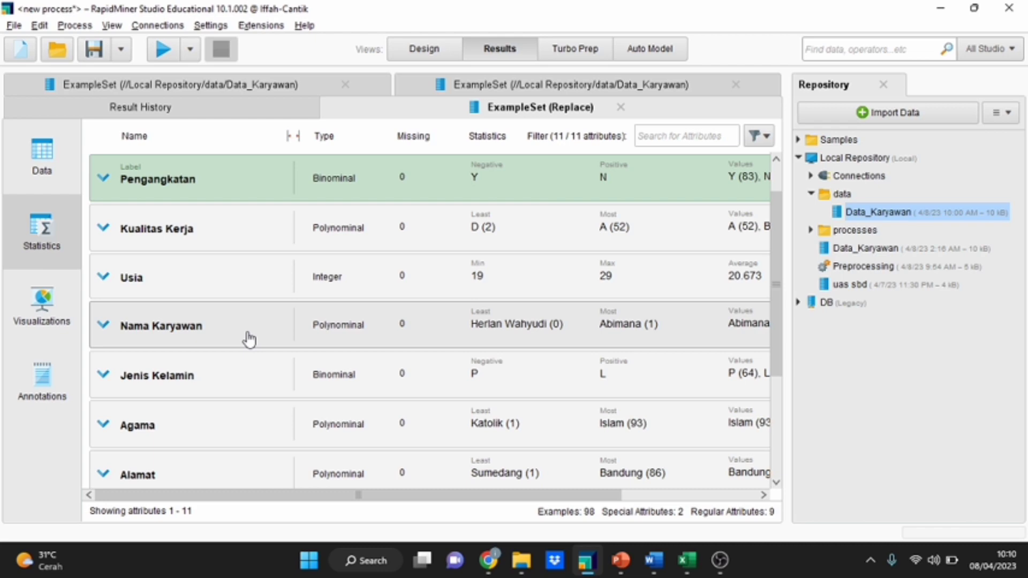
click(425, 56)
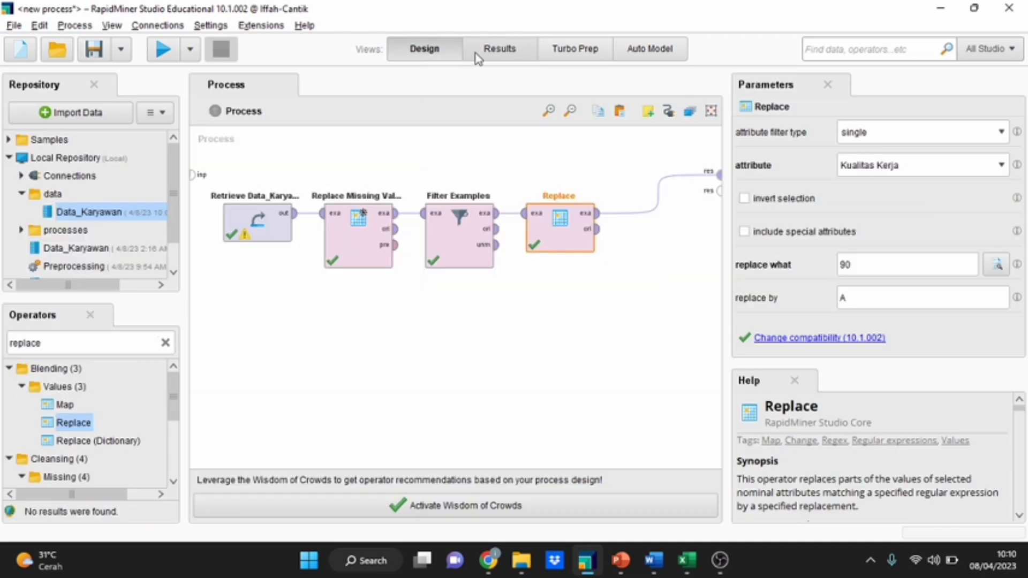
click(479, 57)
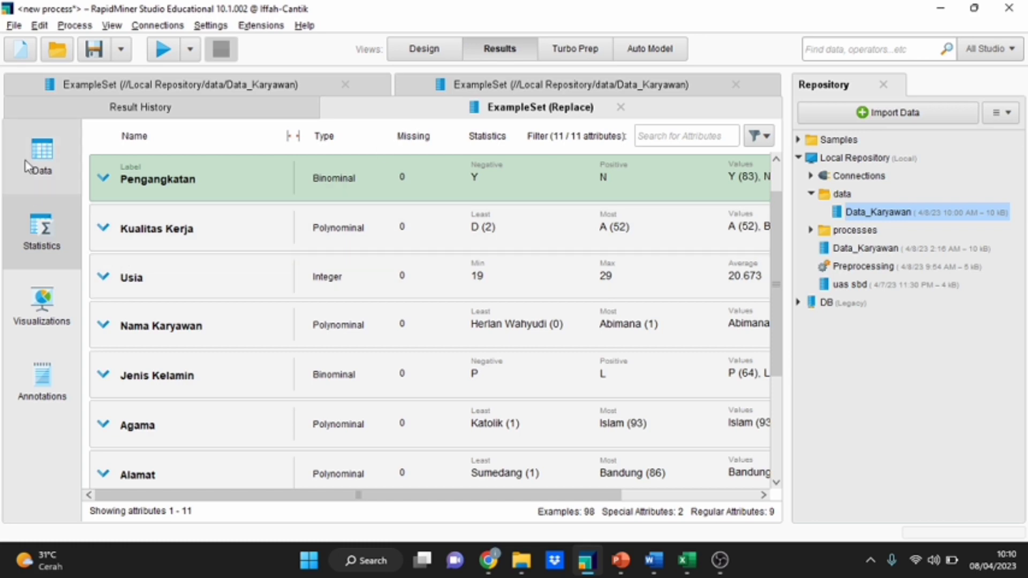
Review the rows of the replaced data set across all attribute columns through Sikap
click(28, 166)
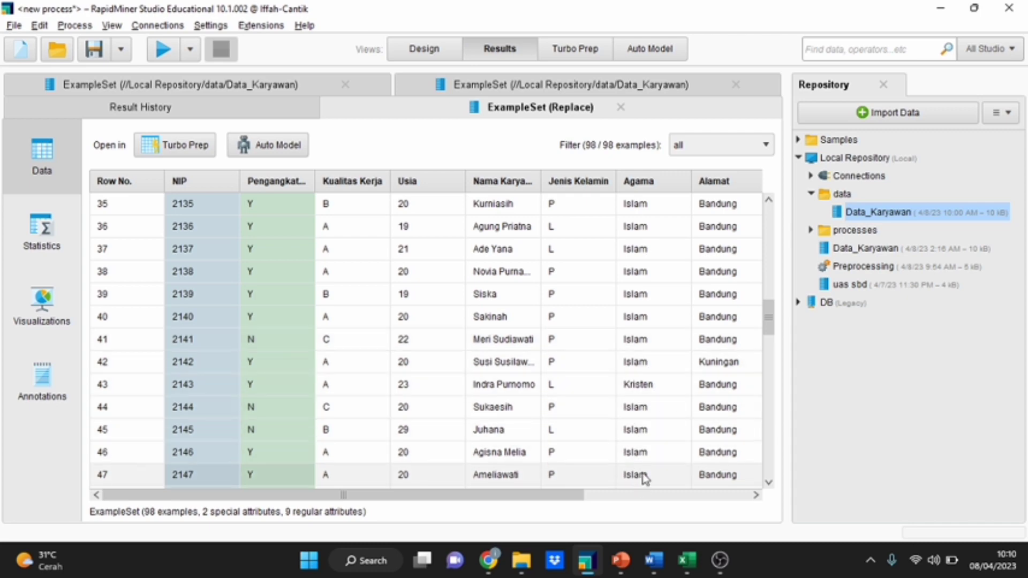
scroll(642, 475, down, 3)
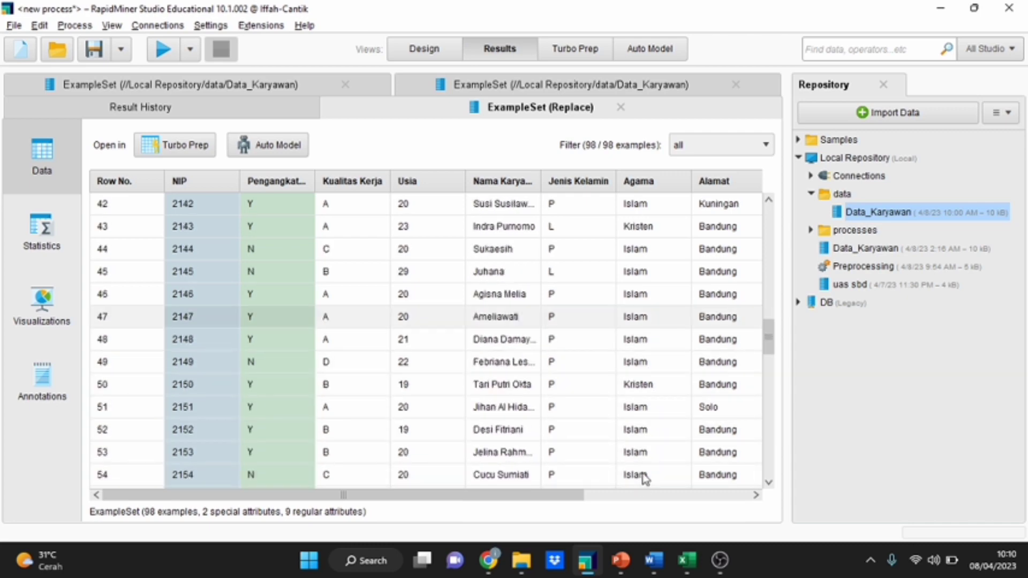
drag(552, 493, 628, 497)
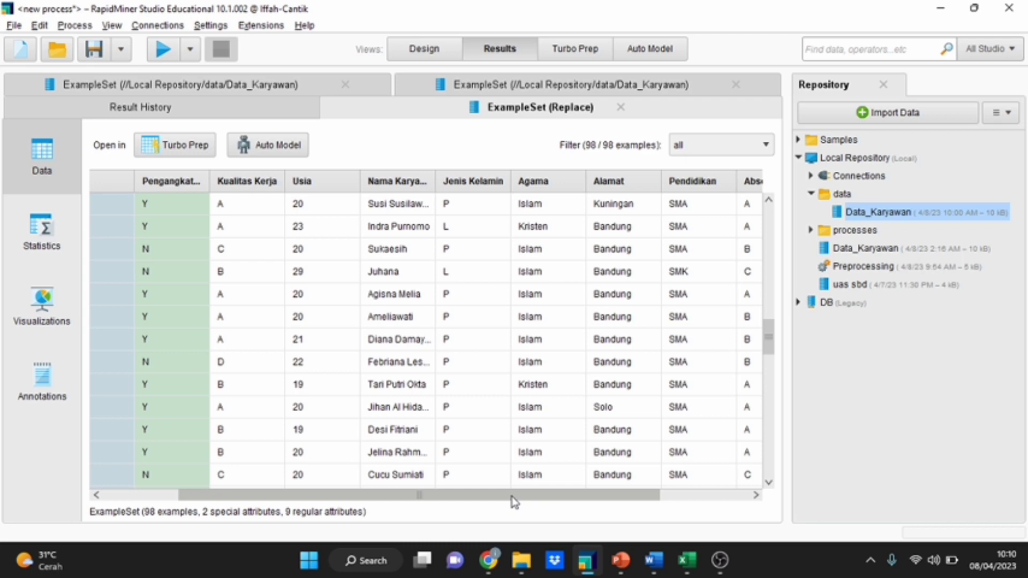
drag(514, 503, 569, 502)
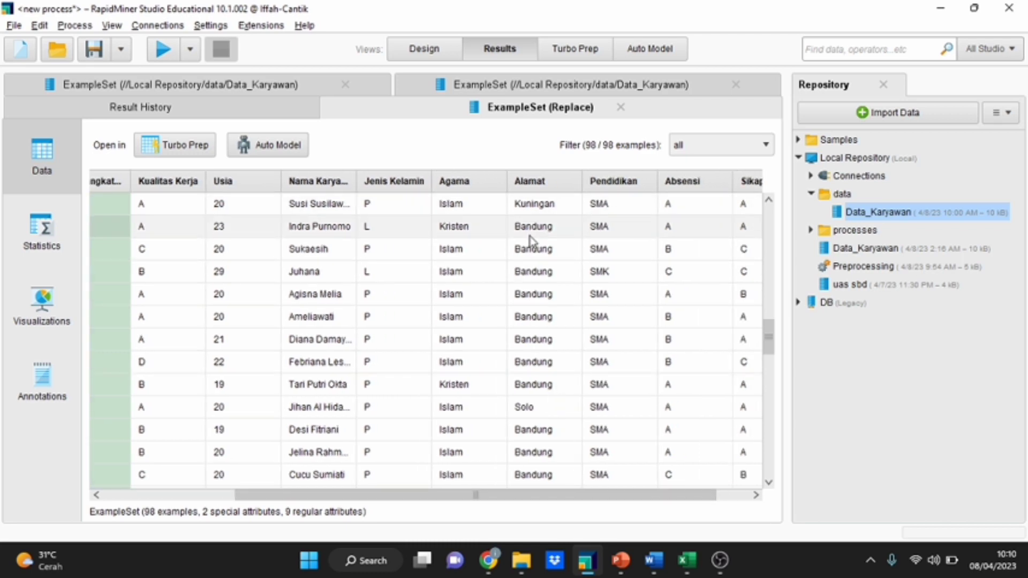
mouse_move(506, 501)
mouse_down()
mouse_move(572, 500)
mouse_move(526, 496)
mouse_up()
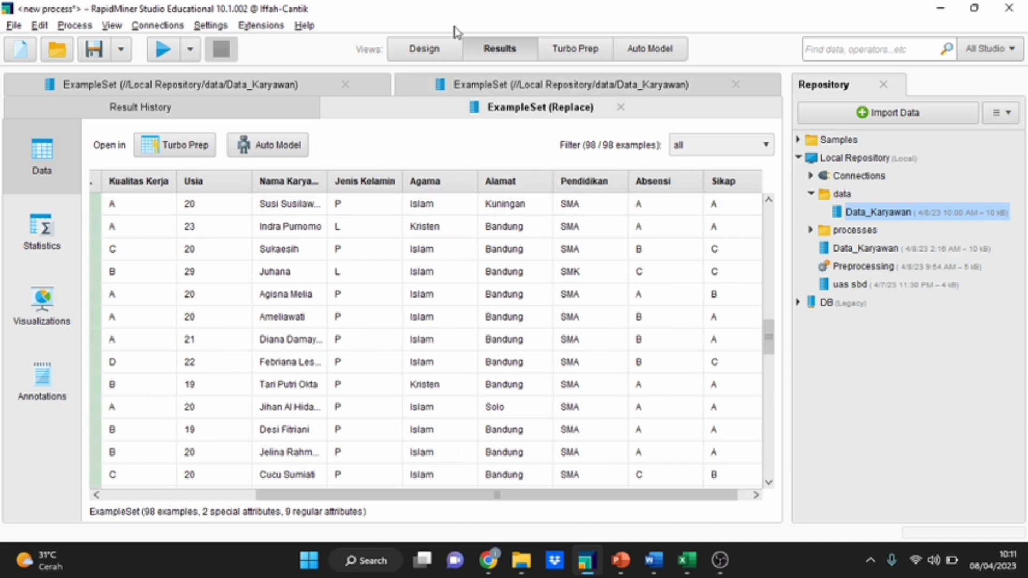
Return to the process design and insert a Select Attributes operator right after the Replace operator
click(445, 51)
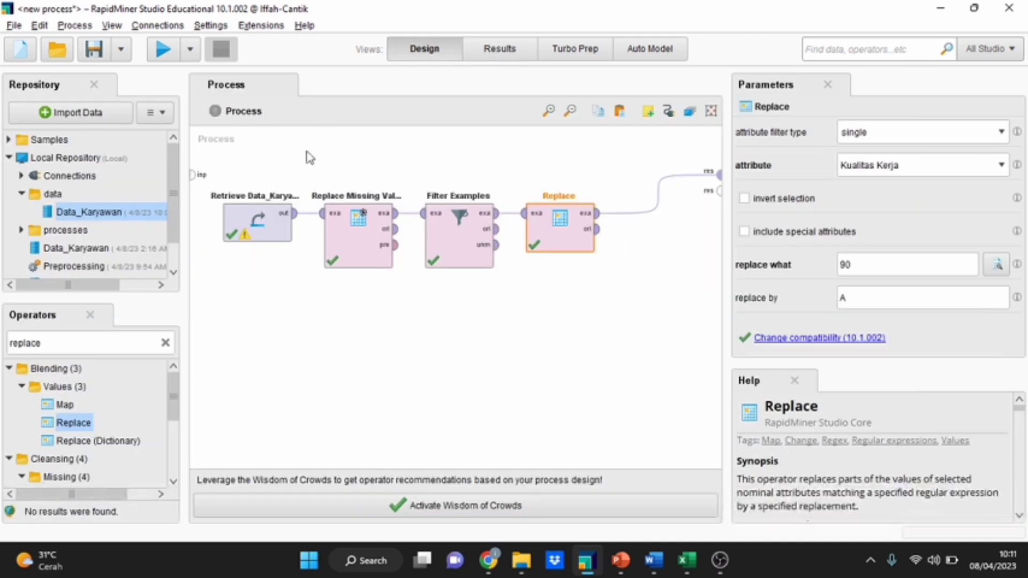
click(165, 343)
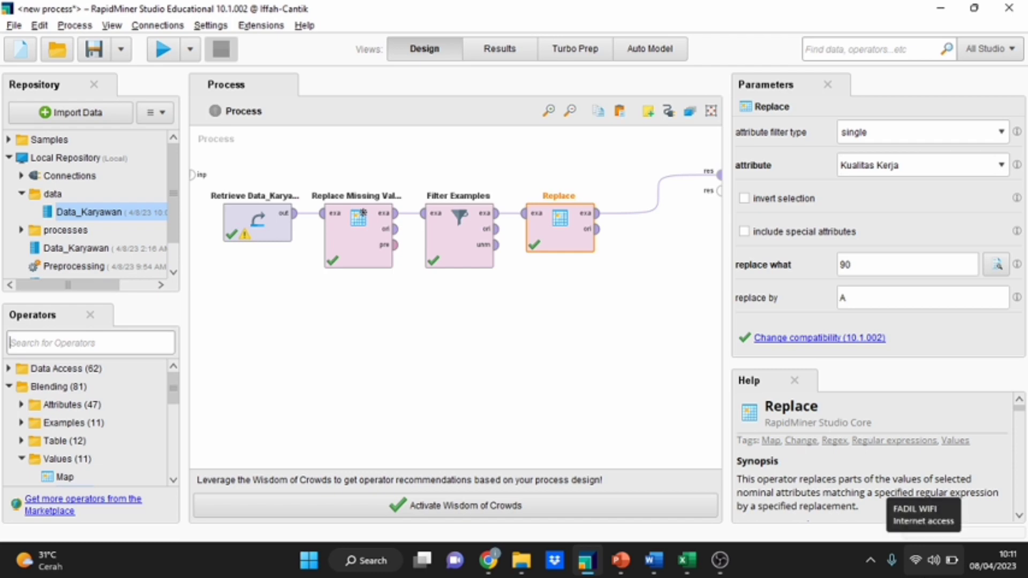
text(SELECT)
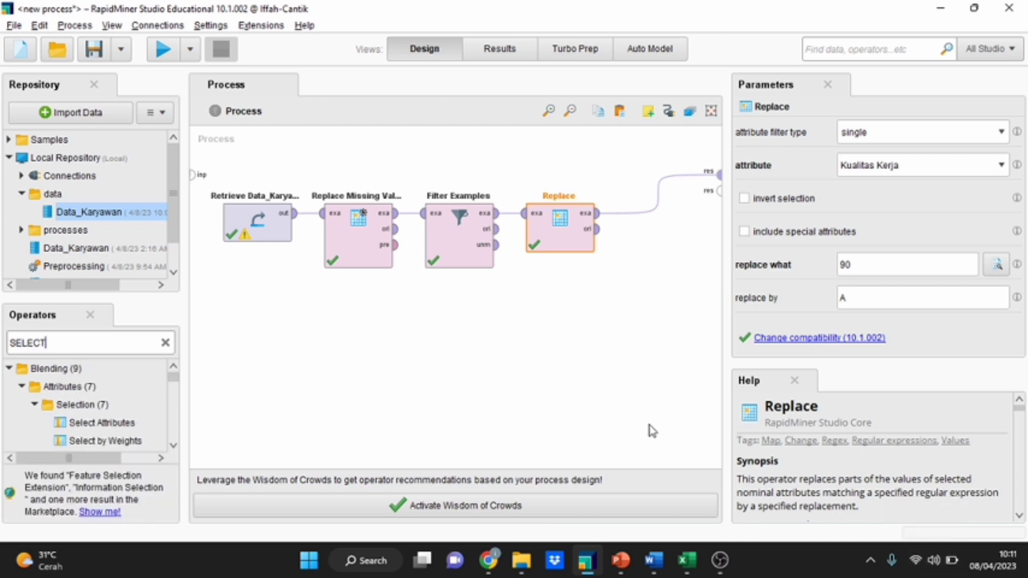
drag(140, 426, 625, 220)
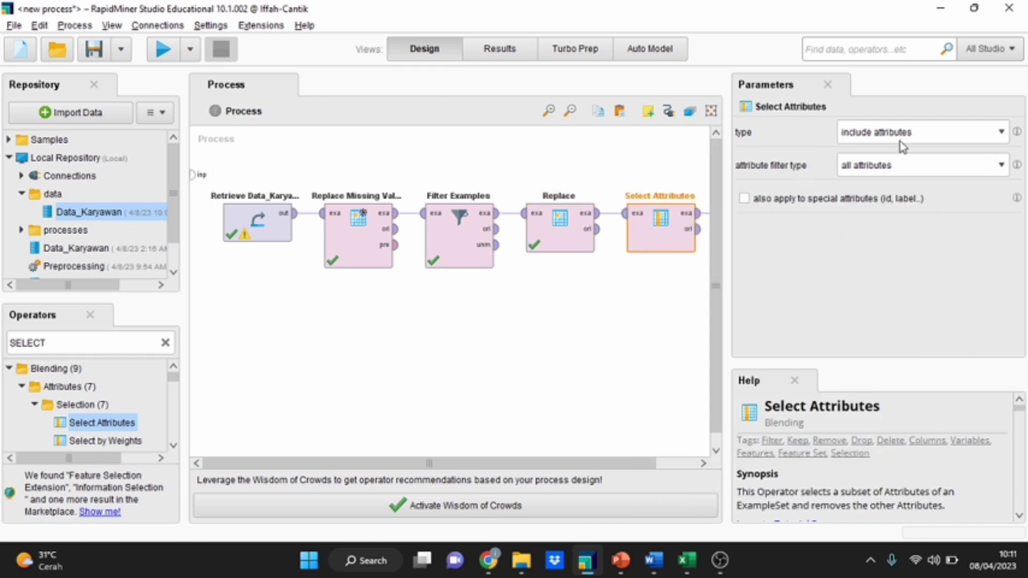
Configure Select Attributes to exclude attributes, with filter type one attribute and Agama as the selected attribute
click(940, 135)
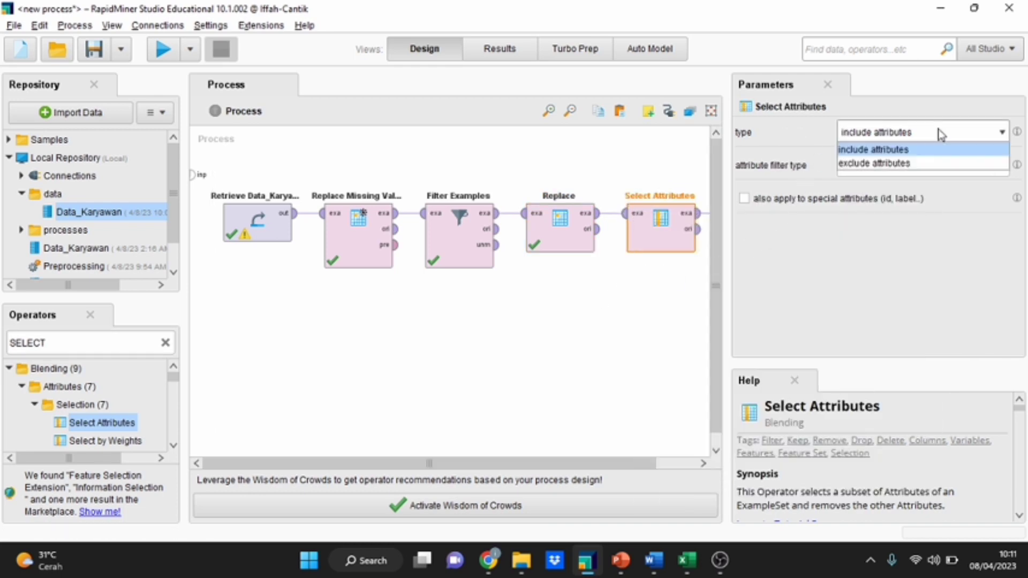
click(923, 165)
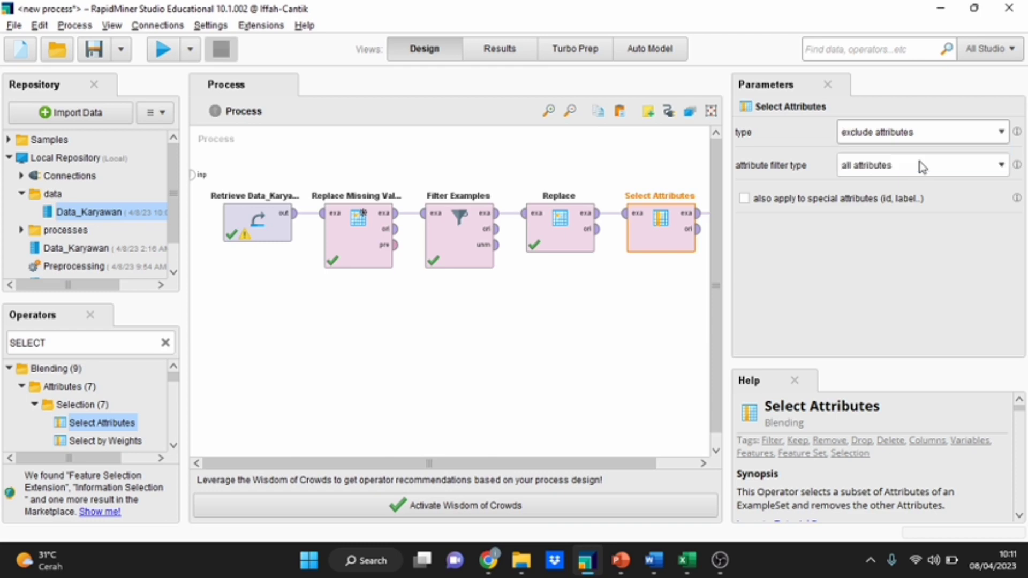
click(1002, 166)
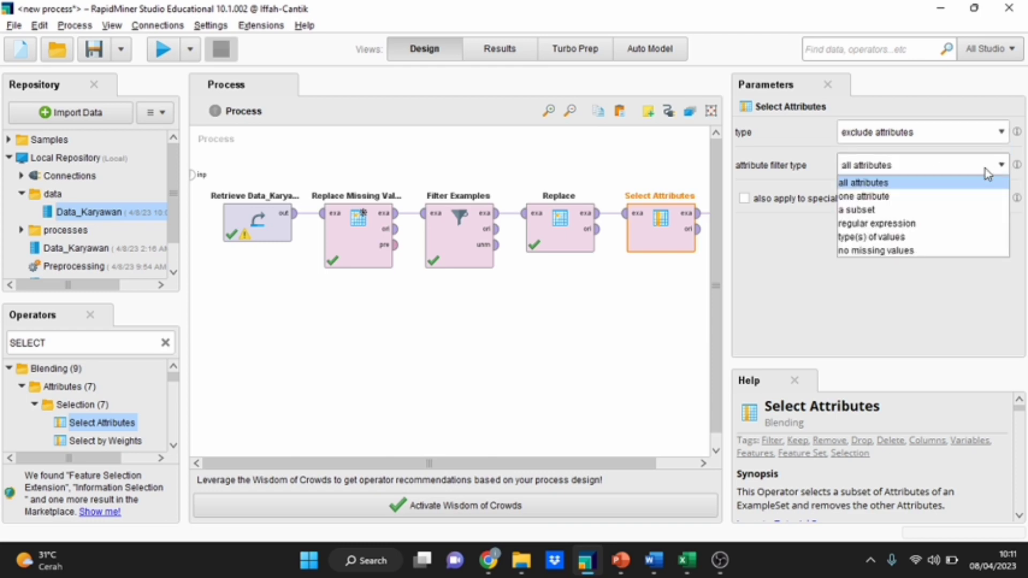
click(928, 198)
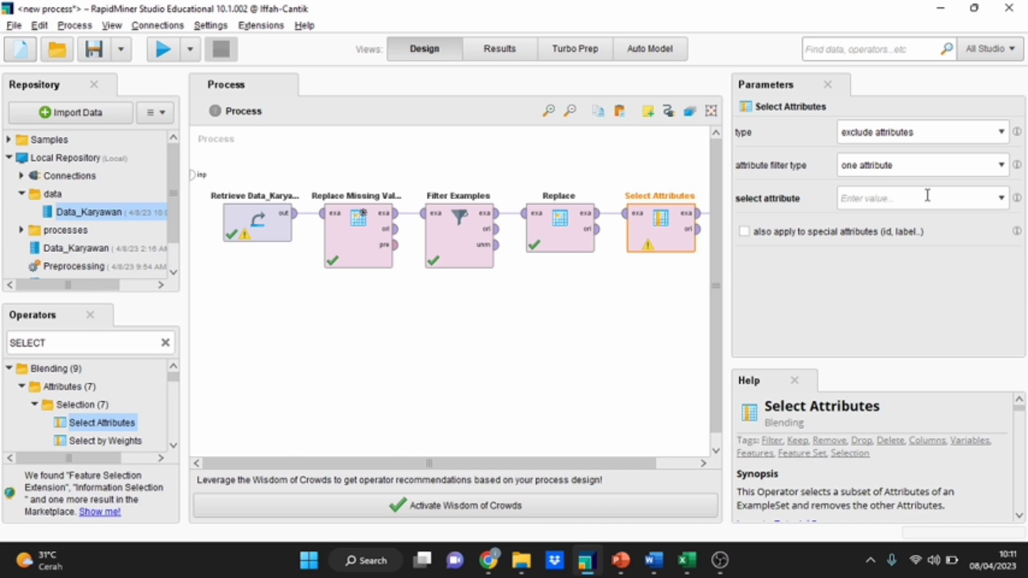
click(1005, 205)
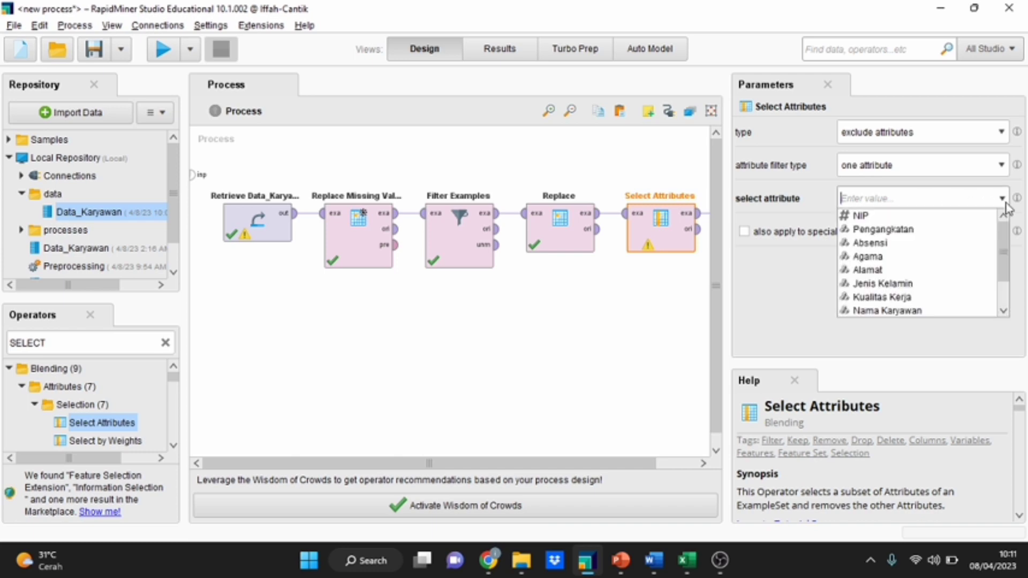
click(929, 252)
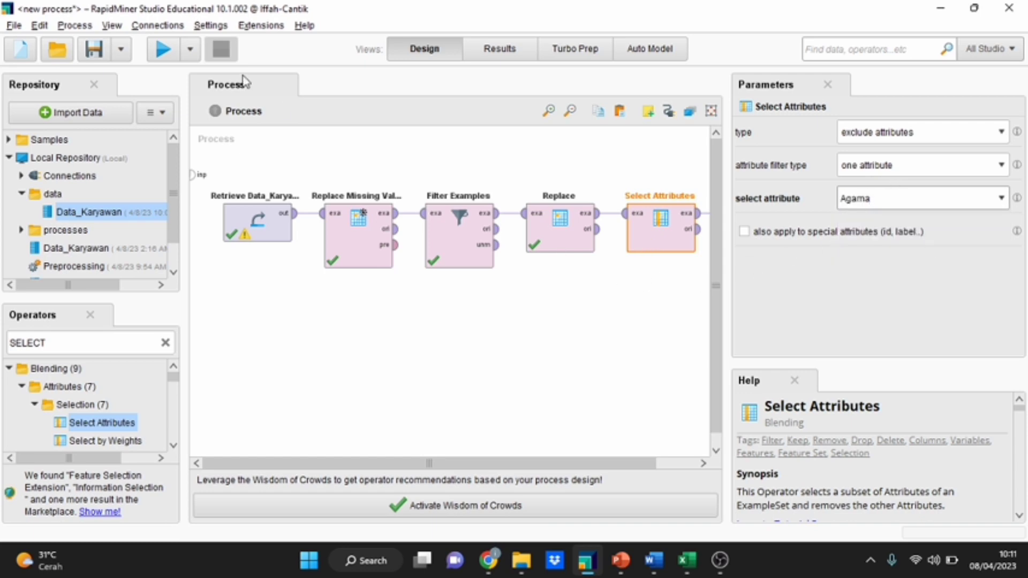
Run the process and review the resulting data rows and columns without the Agama attribute
click(166, 54)
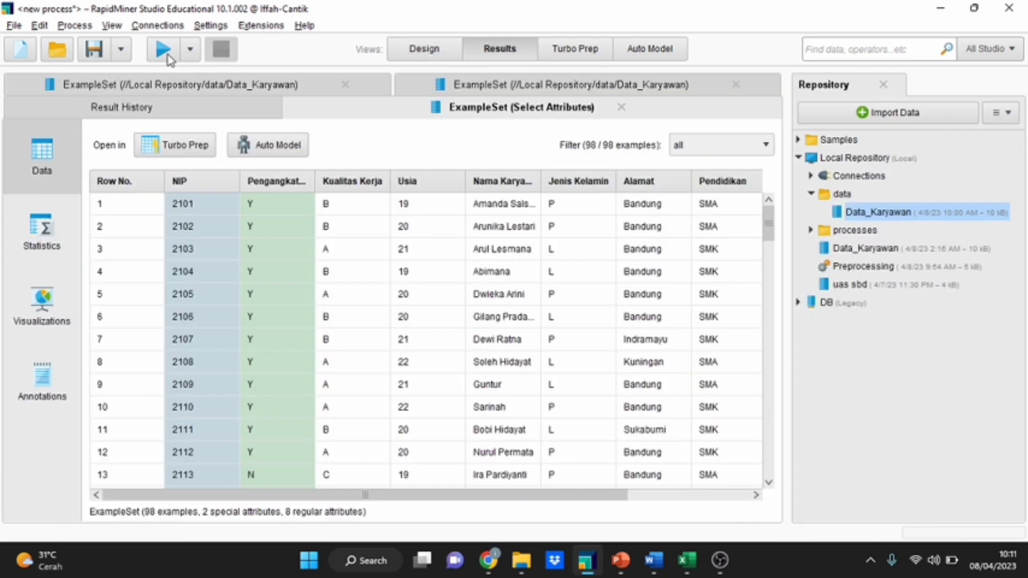
scroll(504, 321, down, 3)
drag(438, 493, 316, 411)
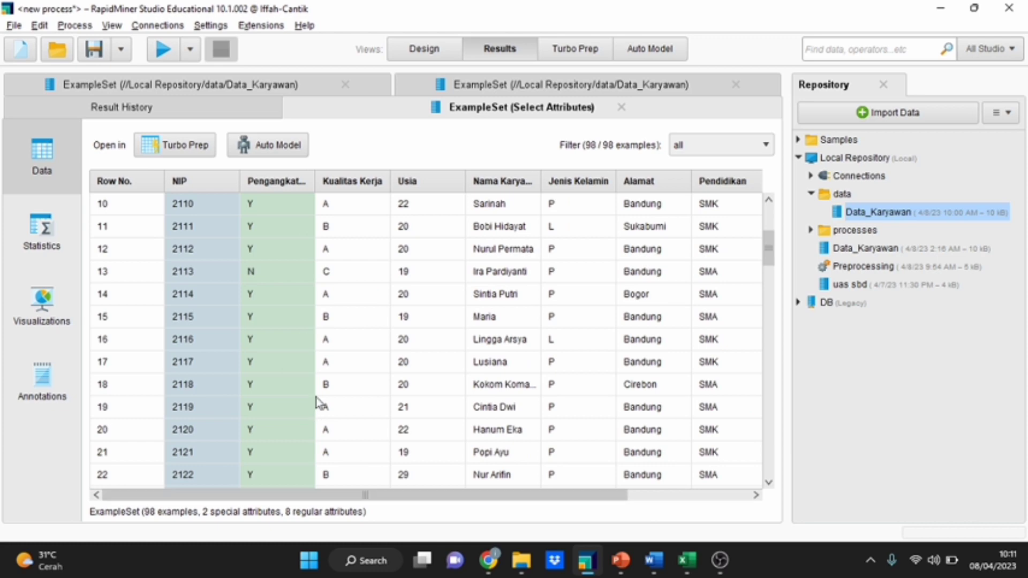
scroll(316, 411, down, 14)
scroll(446, 444, up, 5)
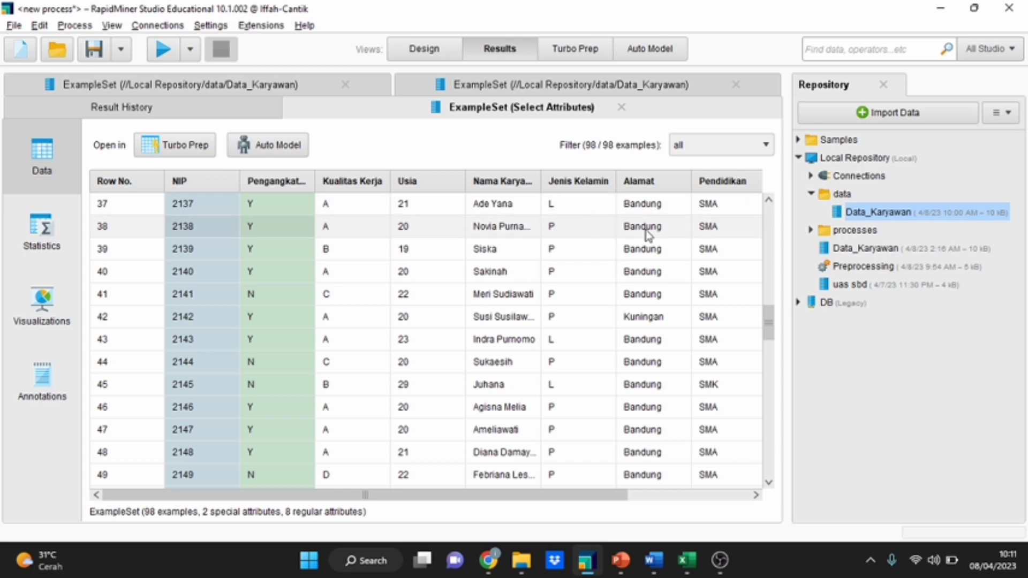
drag(514, 496, 557, 493)
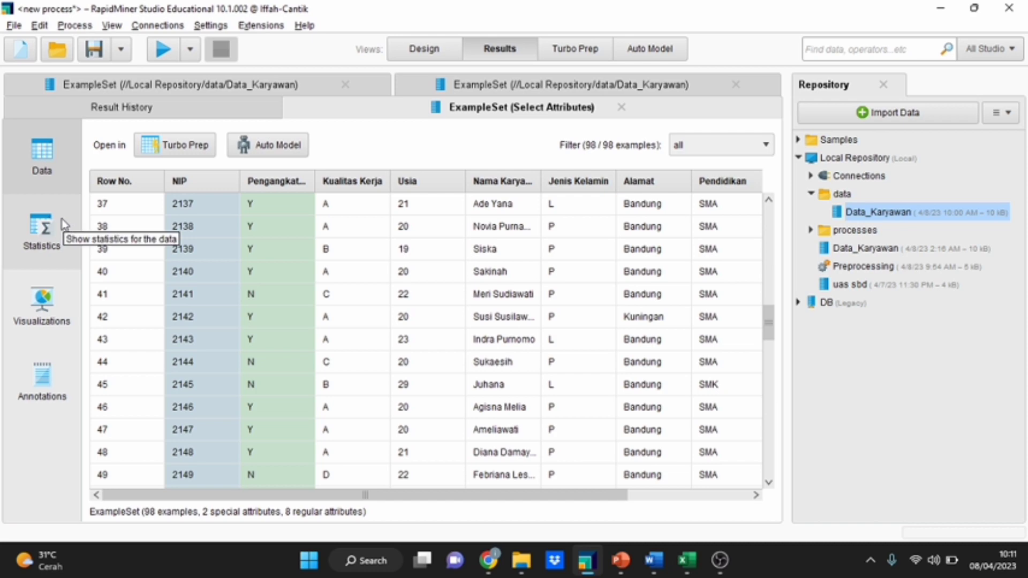
Examine the statistics of the Select Attributes result, checking each attribute's missing count and value distribution
click(41, 229)
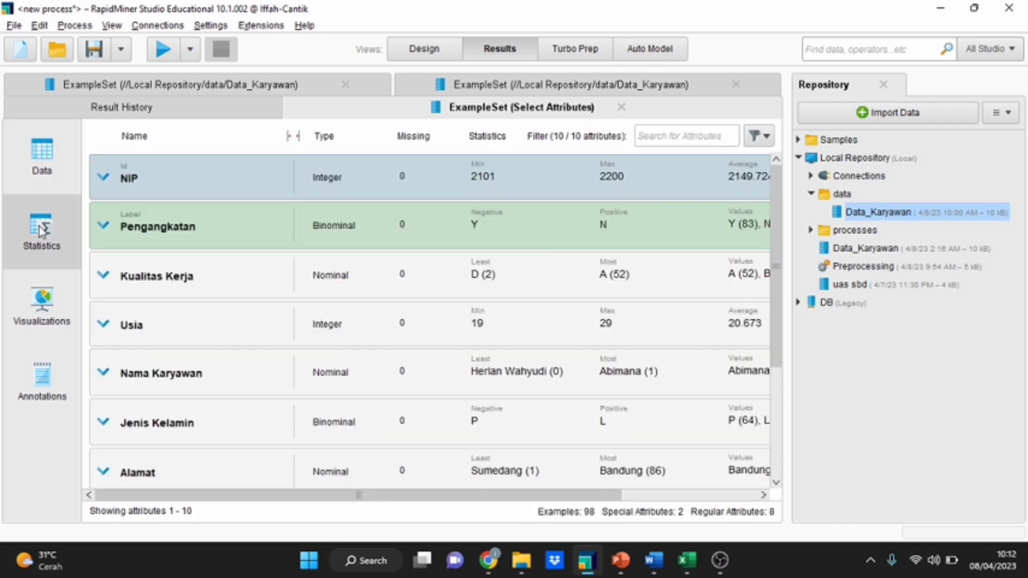
scroll(443, 298, down, 5)
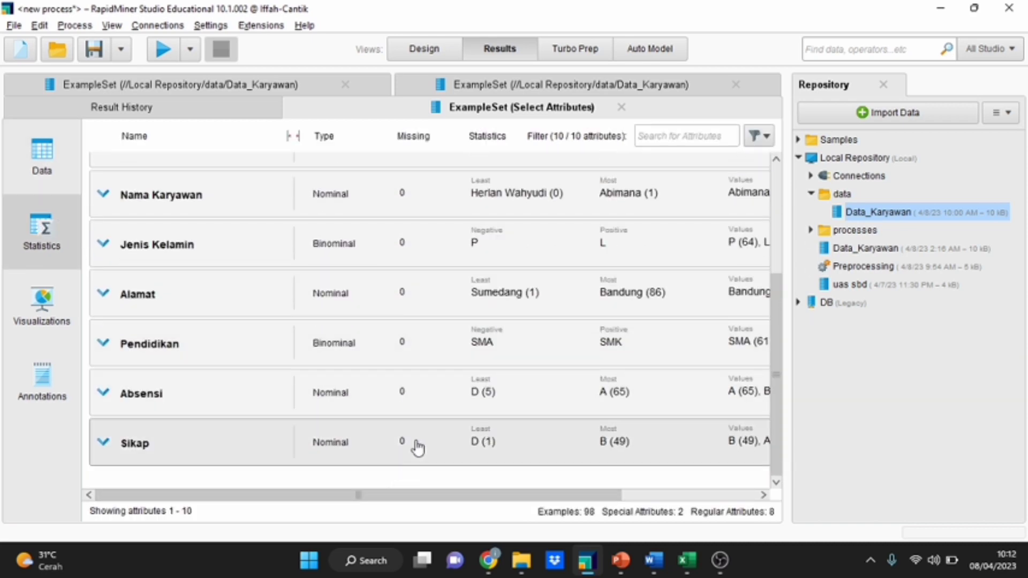
scroll(416, 446, up, 5)
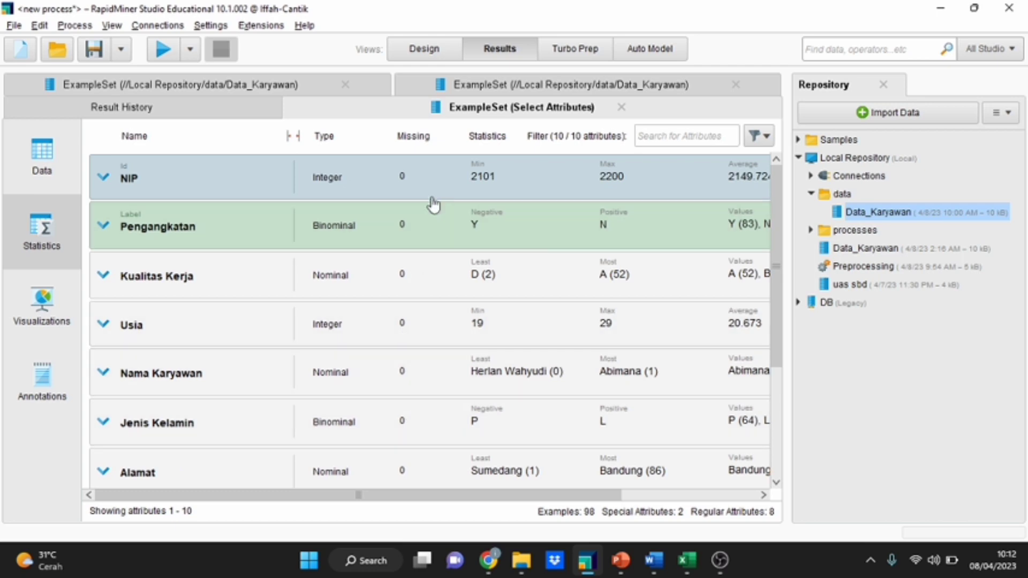
scroll(409, 377, down, 5)
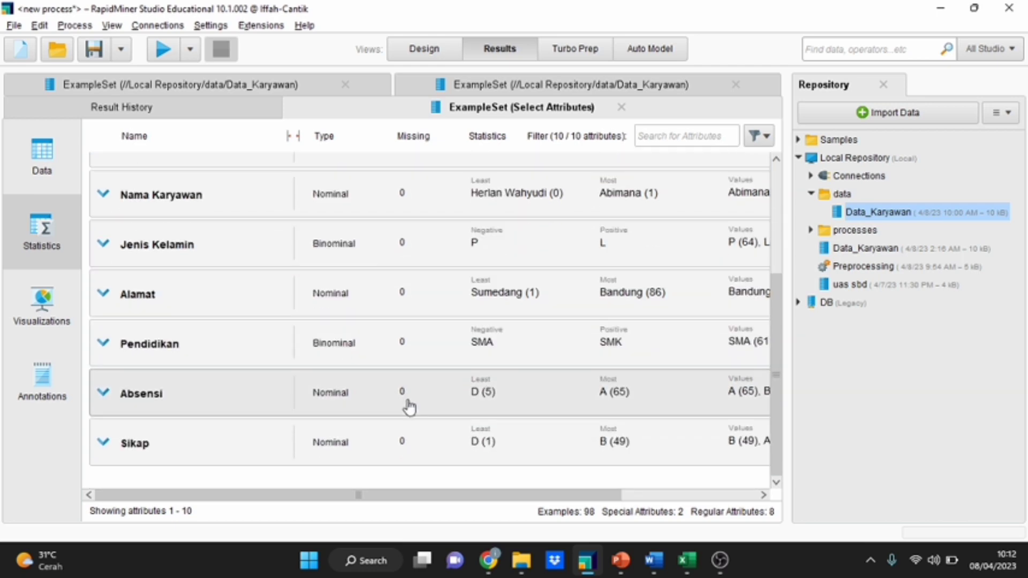
scroll(410, 408, up, 5)
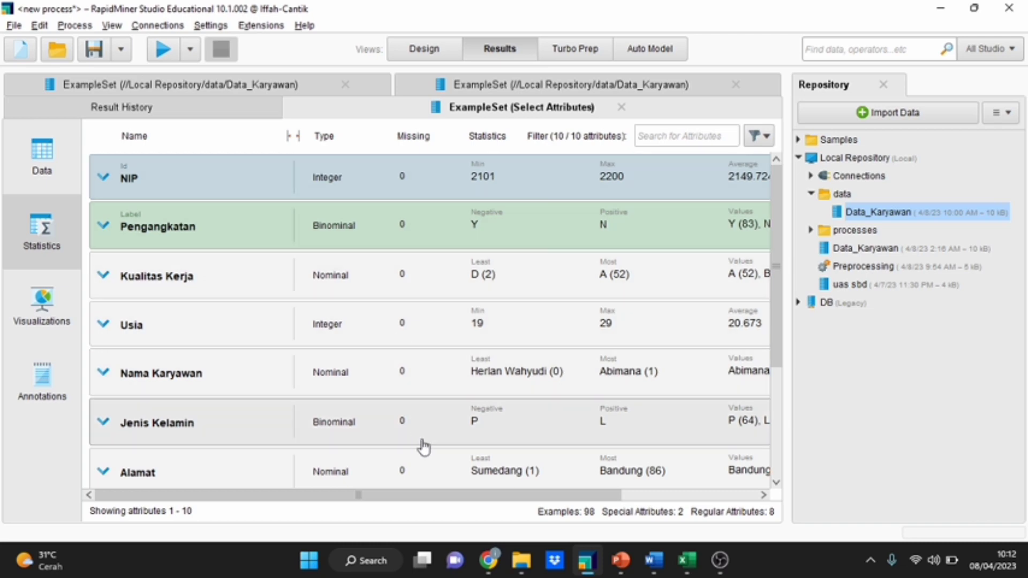
scroll(438, 476, down, 4)
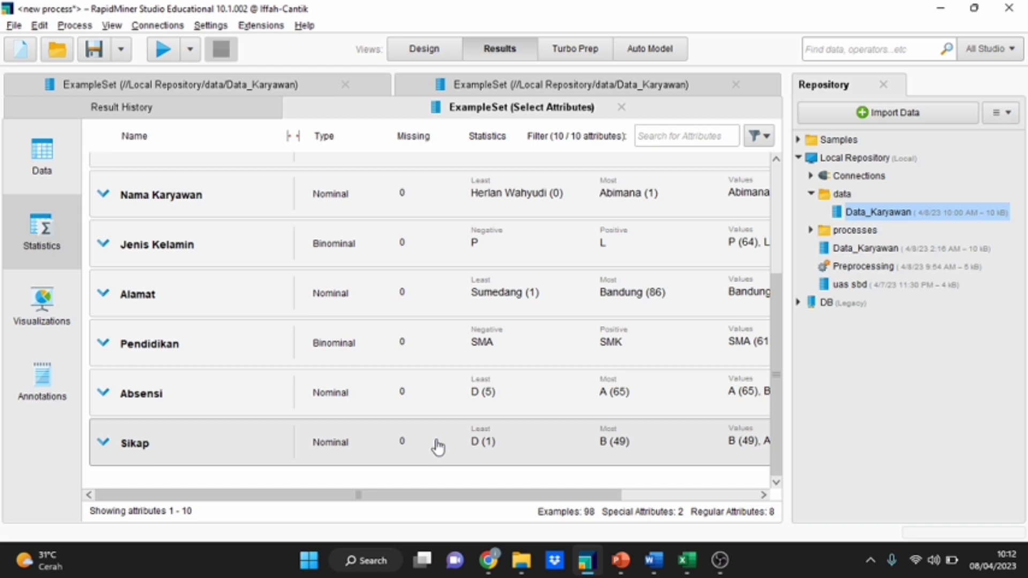
scroll(438, 446, up, 4)
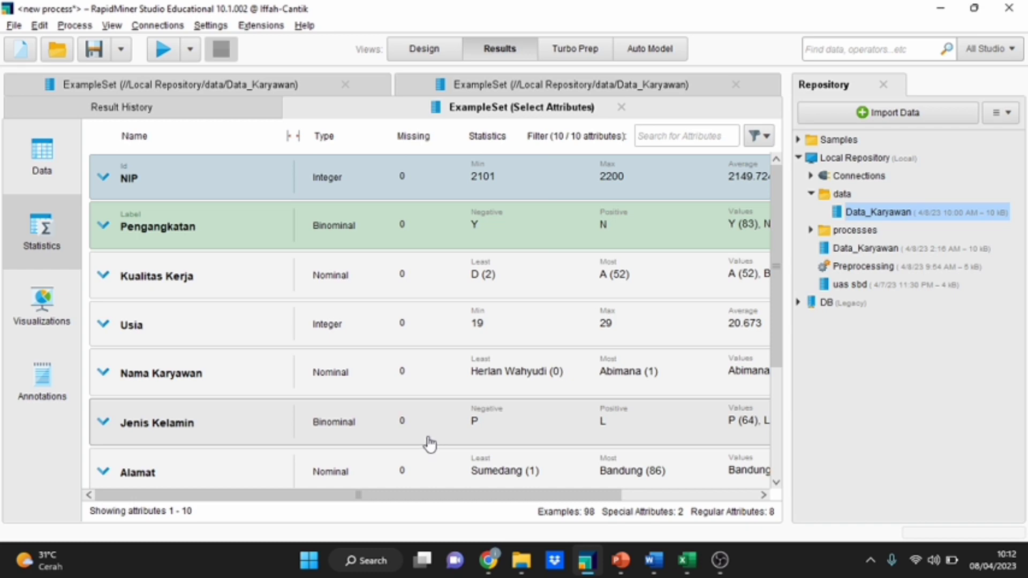
scroll(578, 404, down, 4)
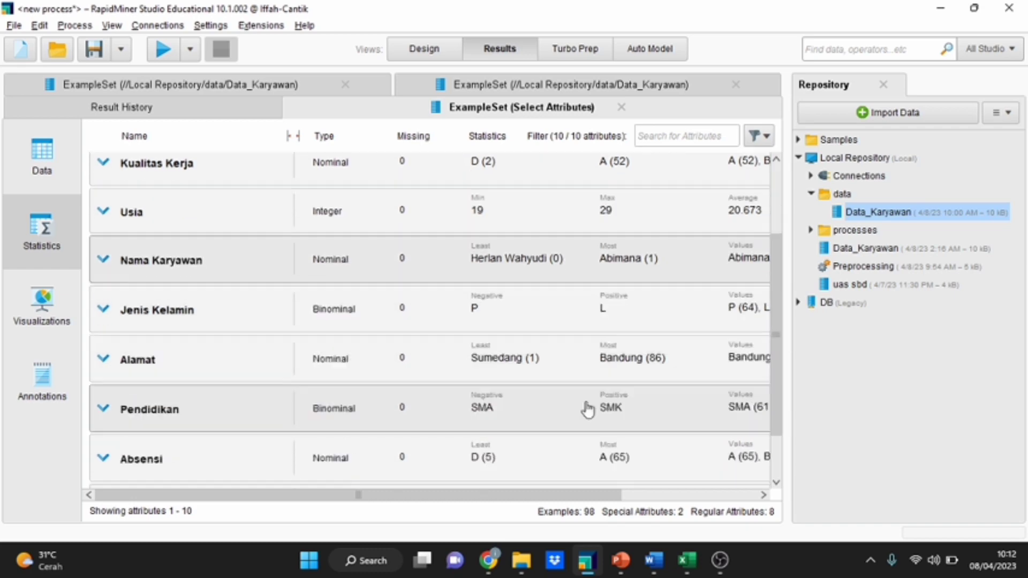
drag(586, 498, 530, 461)
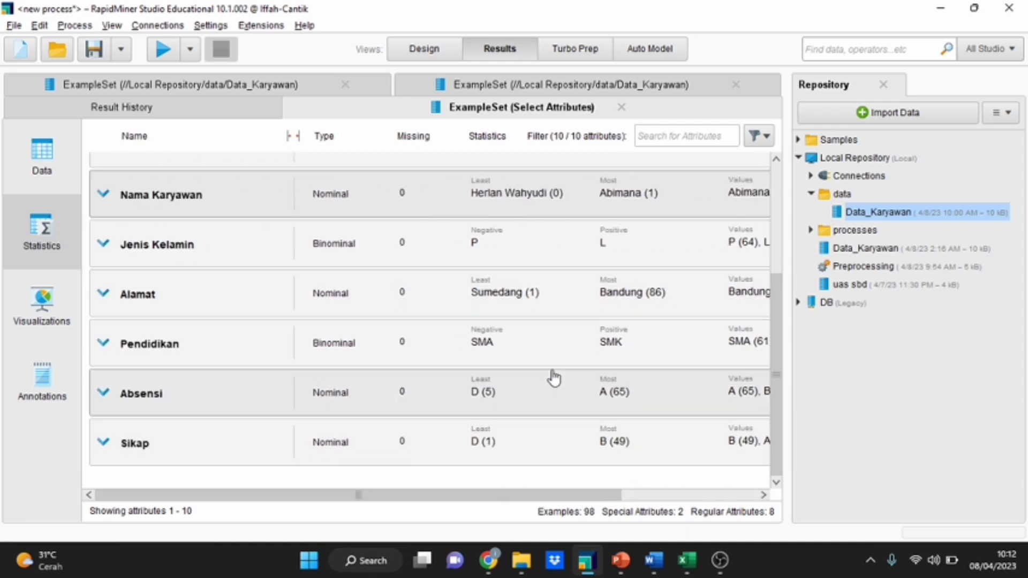
Return to the process design and insert a Write CSV operator after Select Attributes
click(438, 47)
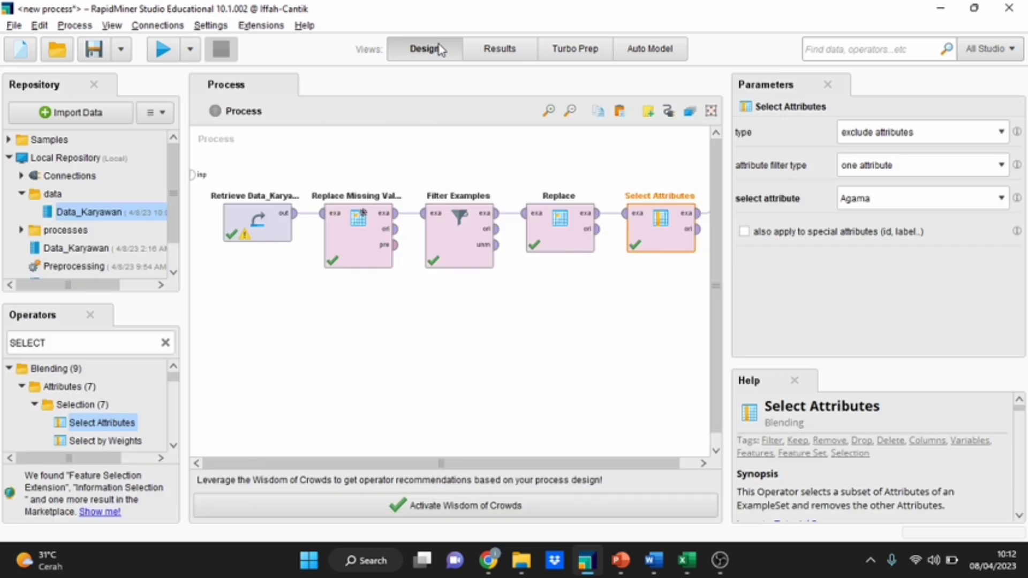
click(166, 343)
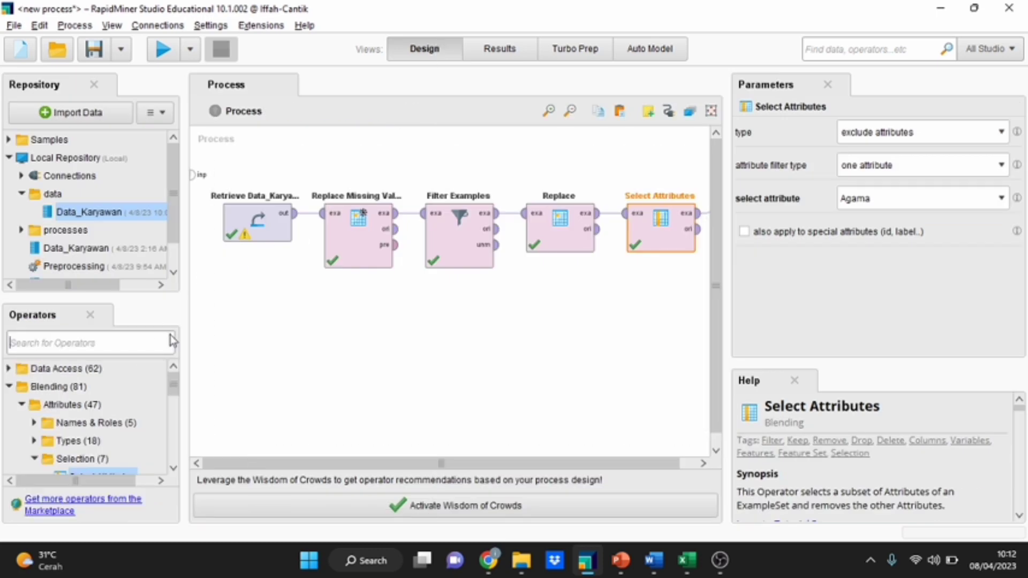
text(WRITE)
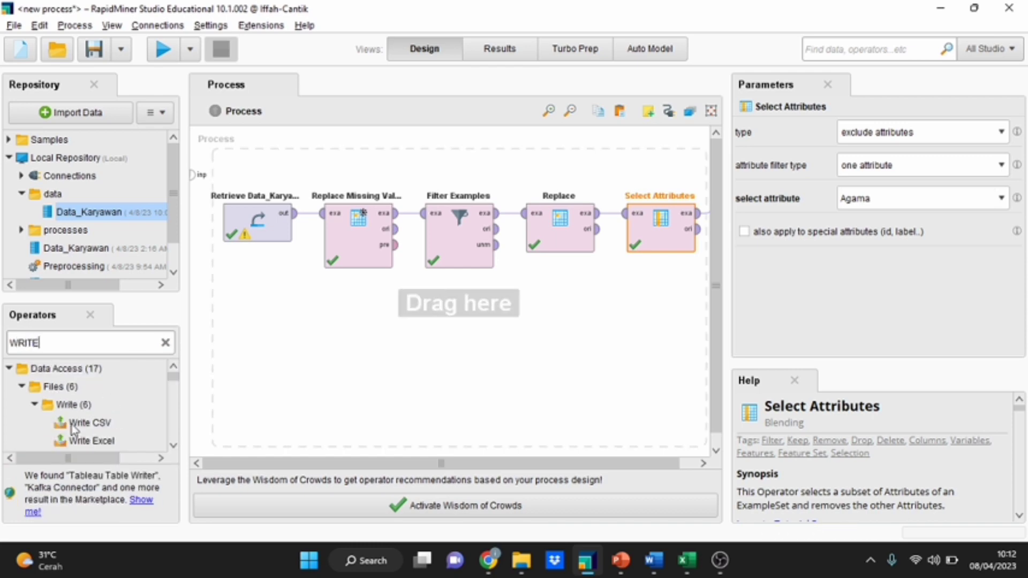
scroll(78, 426, down, 2)
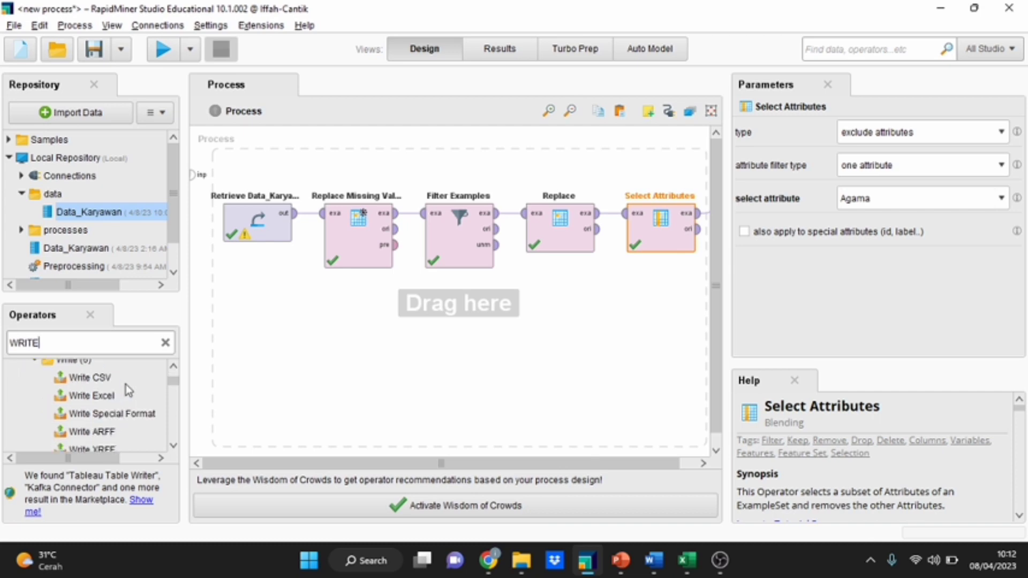
scroll(106, 428, down, 1)
scroll(104, 428, up, 3)
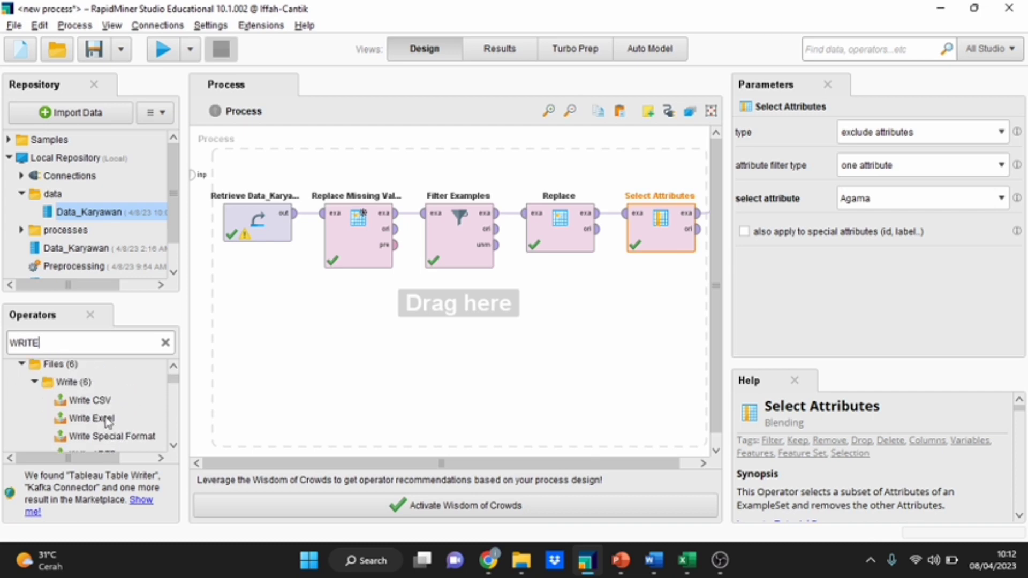
drag(101, 402, 704, 219)
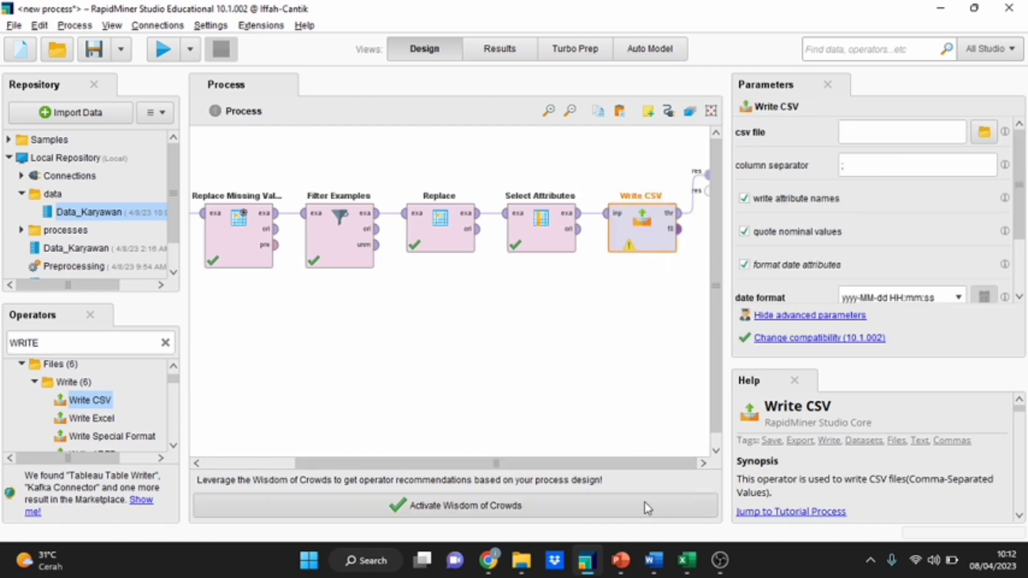
Set the Write CSV output file to Data_Karyawan_Final in the Desktop folder, keeping the csv file type
click(983, 131)
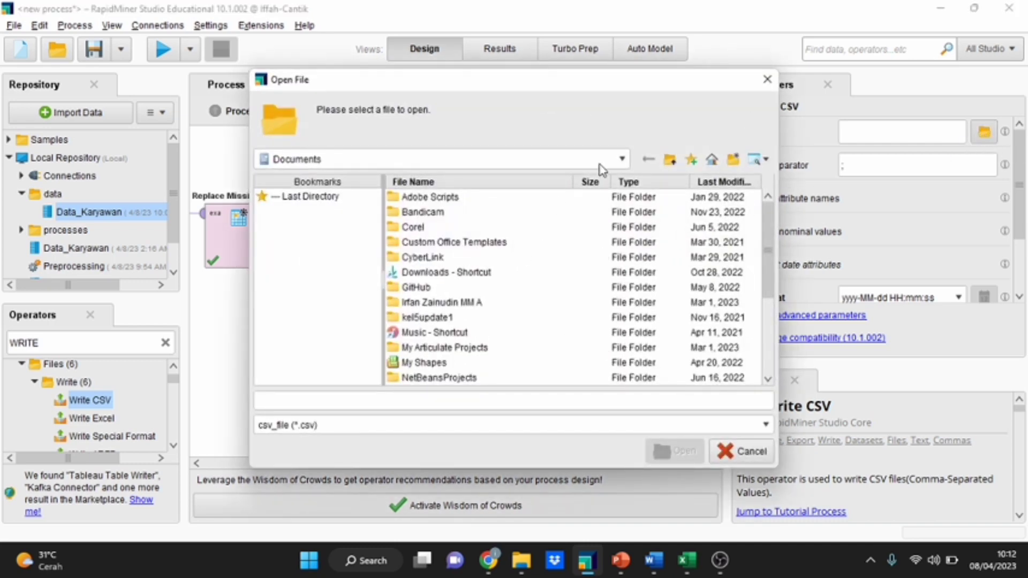
scroll(537, 348, down, 4)
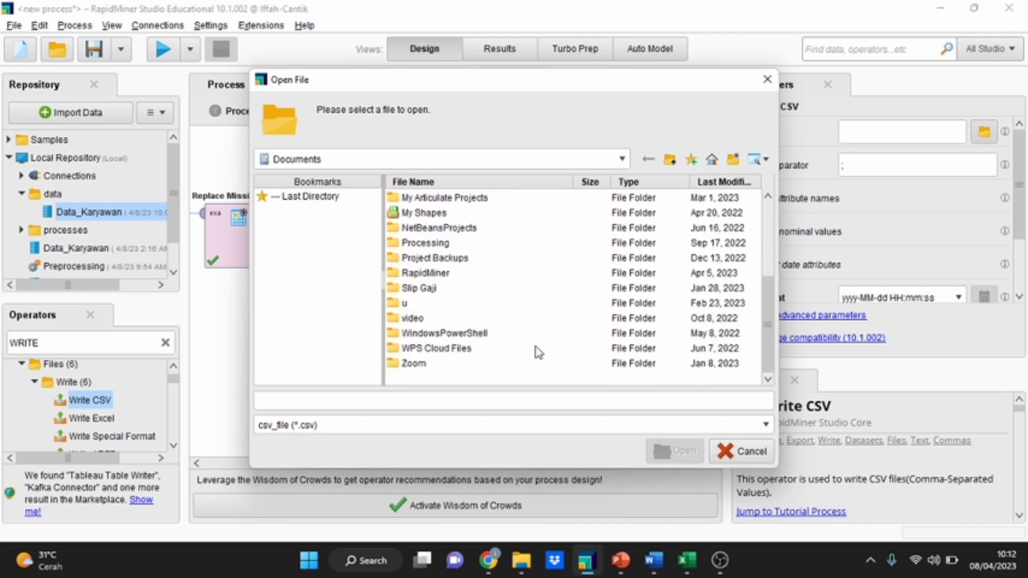
scroll(538, 352, up, 4)
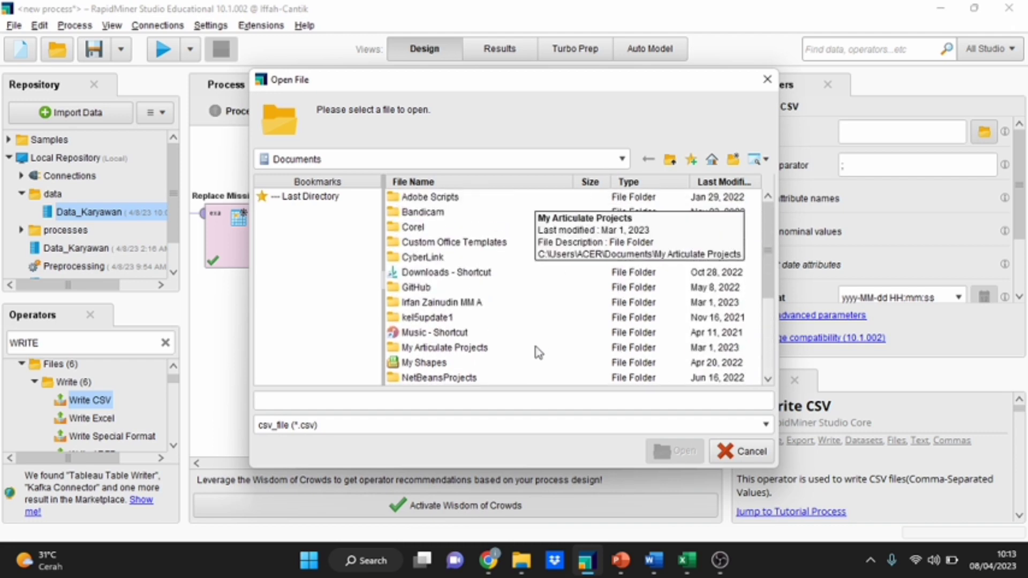
click(624, 160)
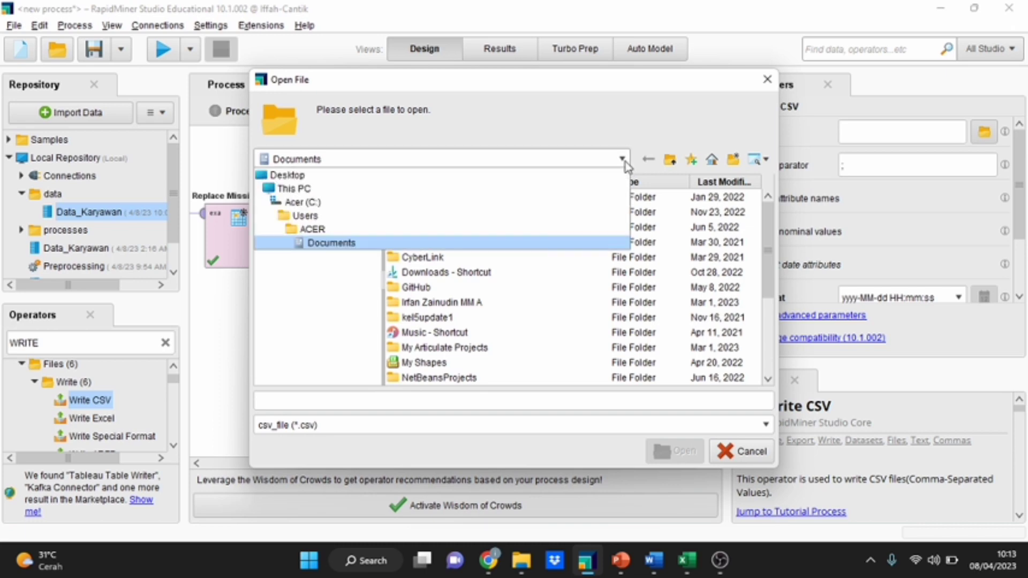
click(454, 181)
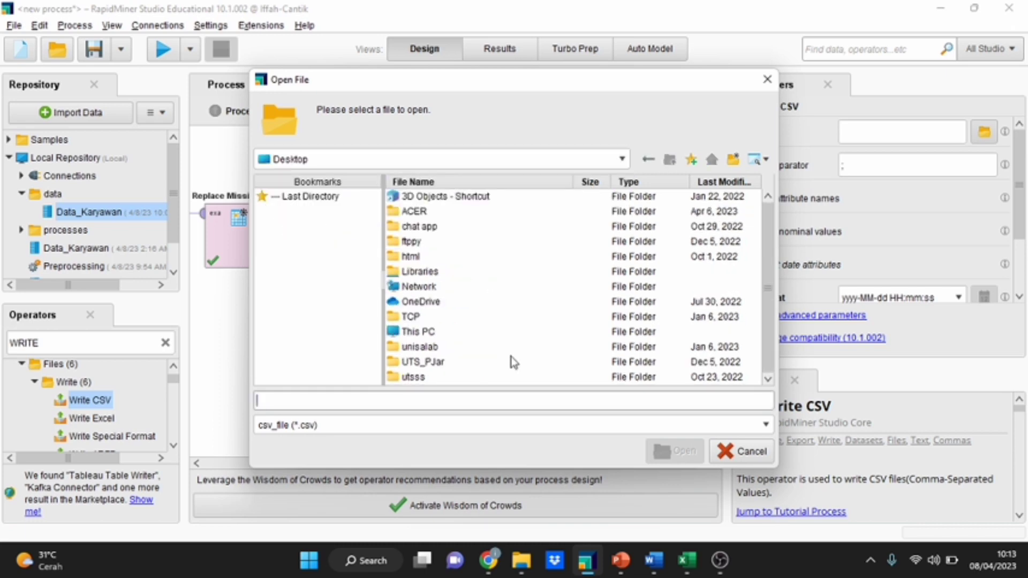
click(486, 394)
text(d)
key(BackSpace)
text(Data_Karyawan_Fina)
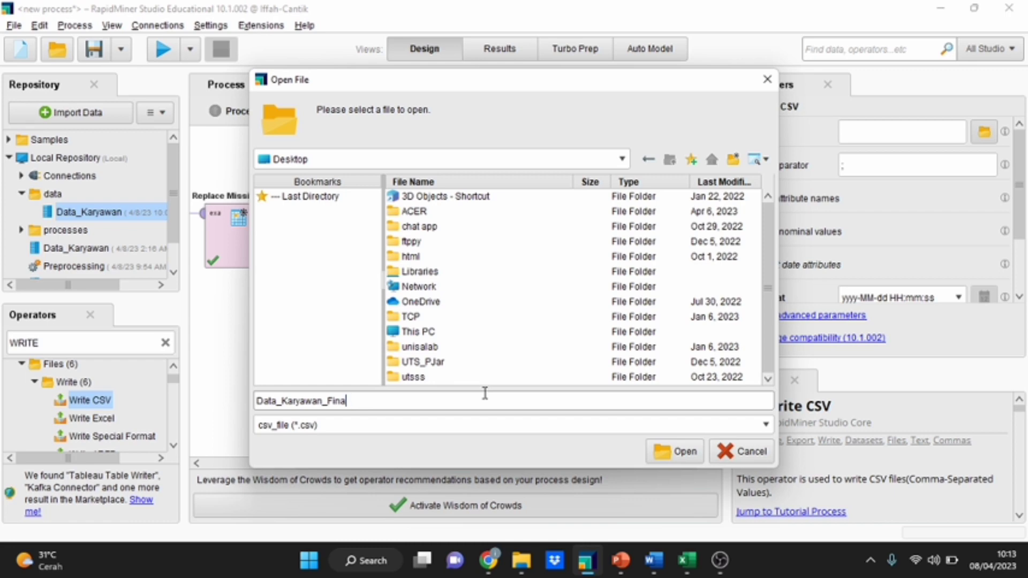
click(671, 455)
Run the process with Write CSV included and review the resulting rows and columns through Absensi and Sikap
click(161, 50)
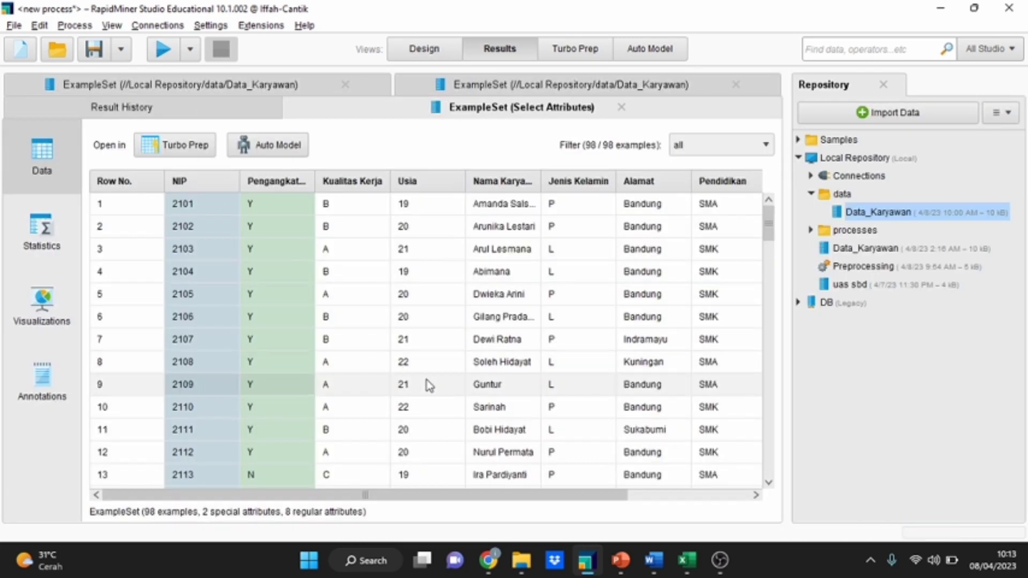
scroll(428, 396, down, 5)
scroll(431, 450, down, 3)
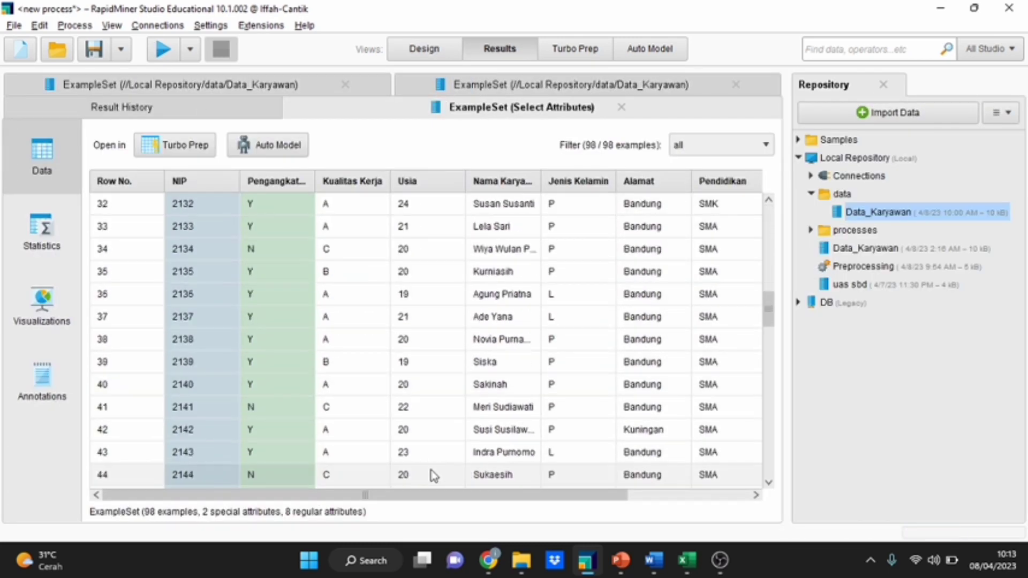
drag(471, 495, 656, 516)
scroll(632, 450, down, 9)
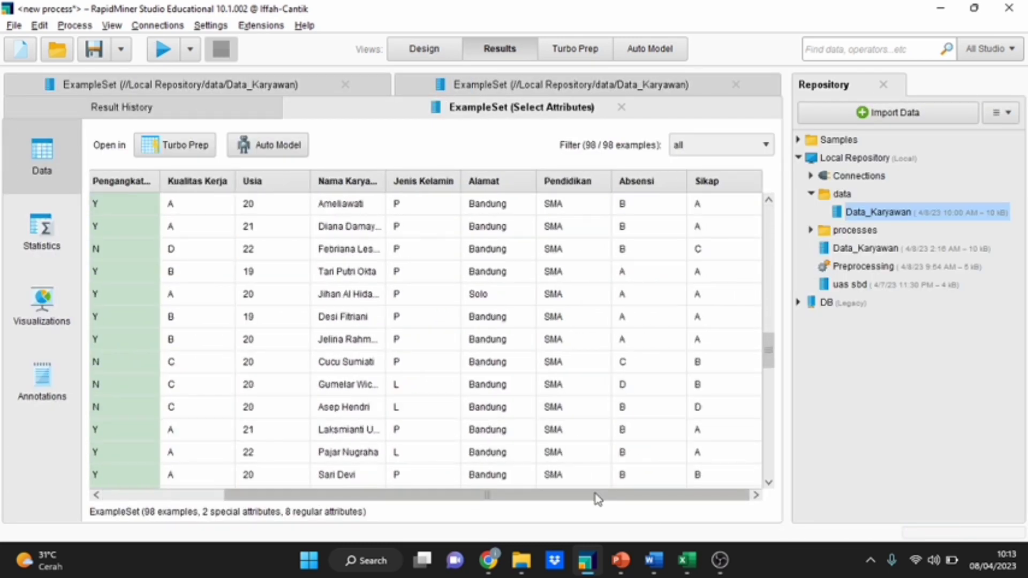
drag(355, 475, 358, 470)
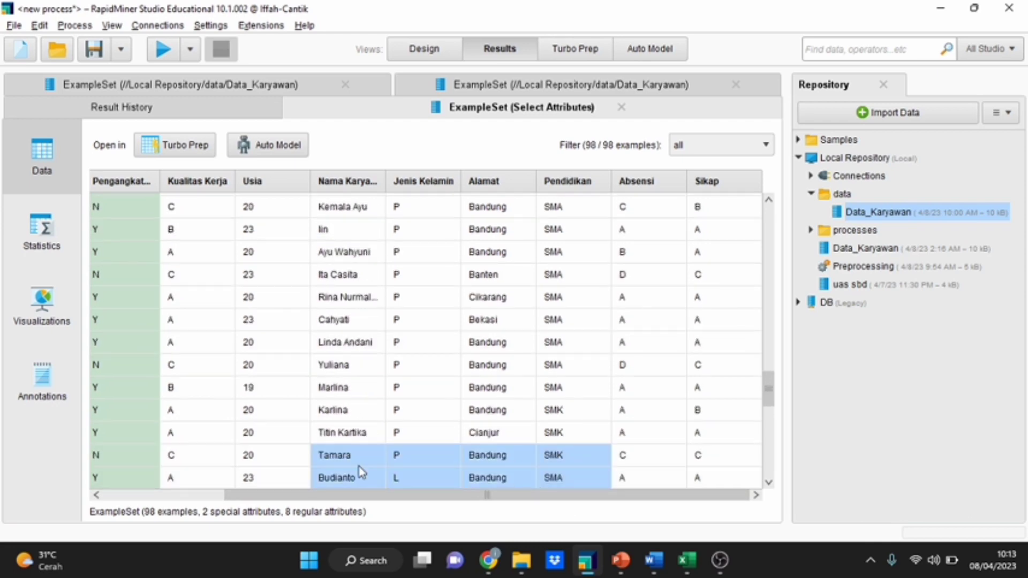
Switch to File Explorer, go to the Desktop folder and open the exported Data_Karyawan_Final file
click(521, 561)
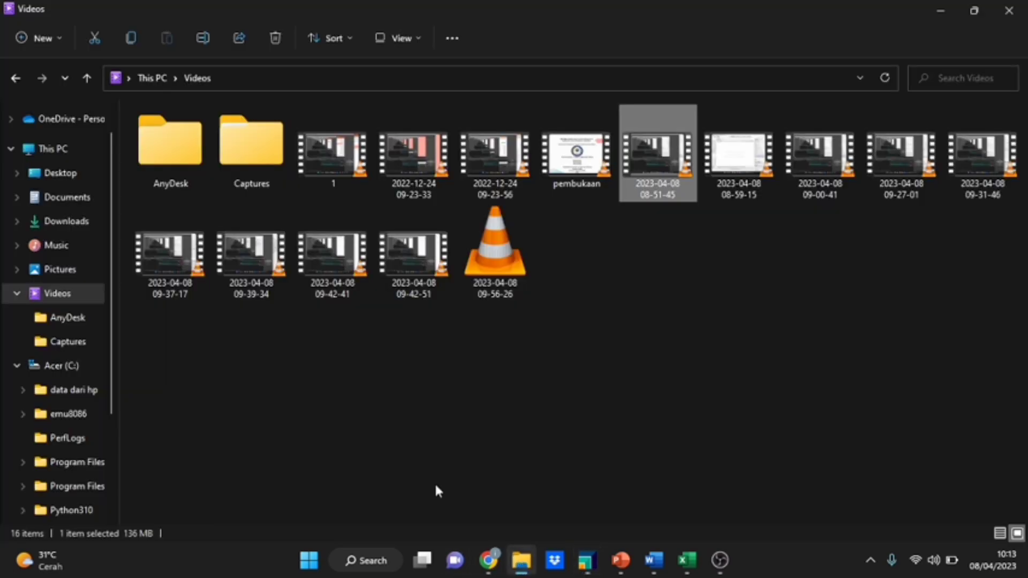
click(63, 169)
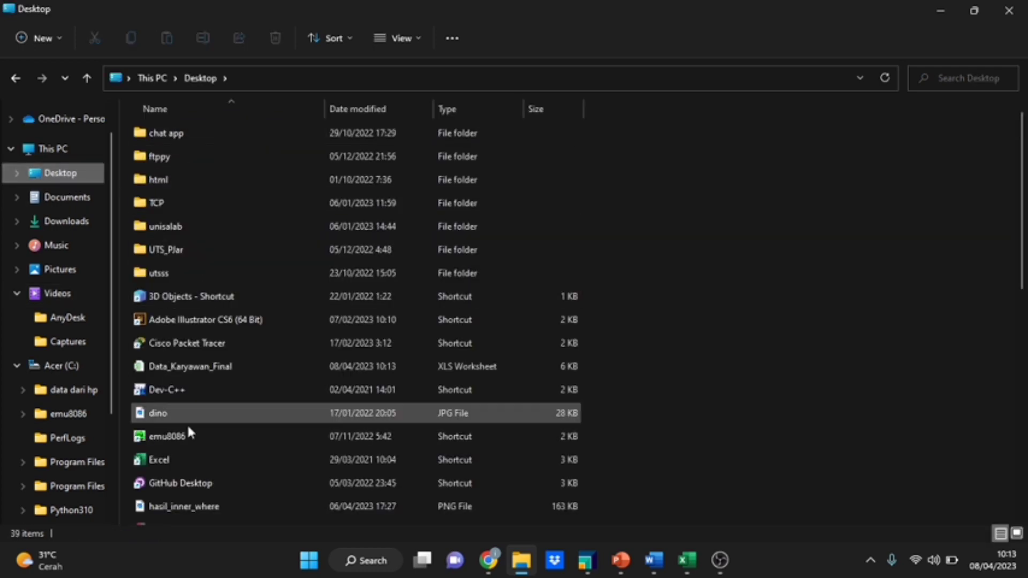
scroll(218, 487, down, 7)
scroll(218, 487, up, 7)
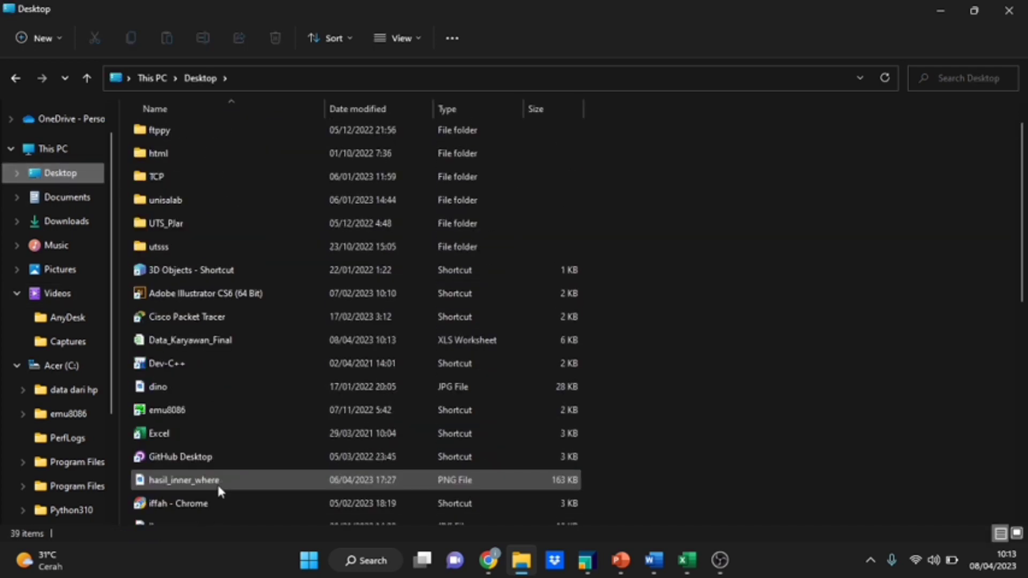
click(241, 343)
double_click(242, 346)
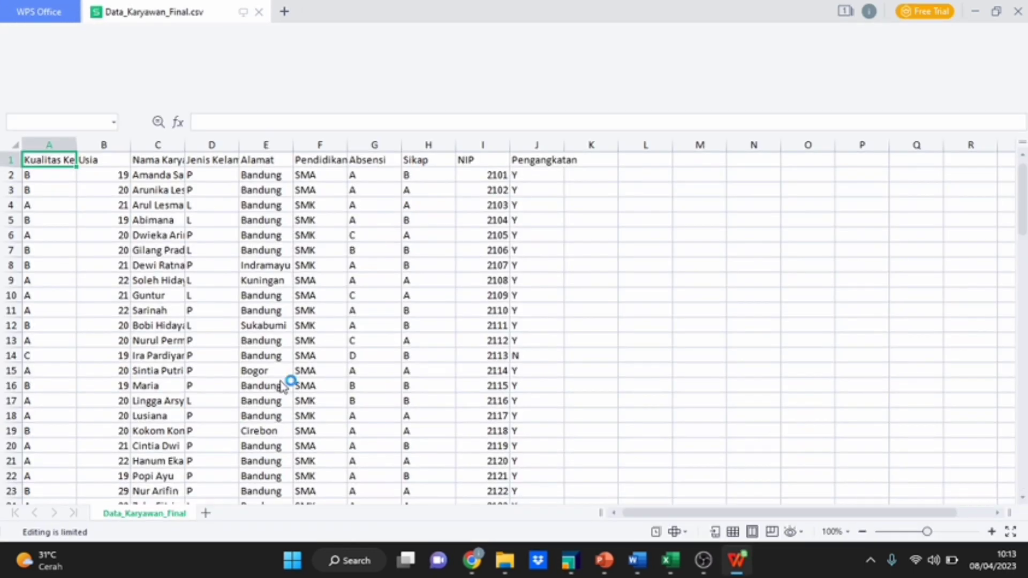
Examine the exported Data_Karyawan_Final rows from first to last, checking the columns for missing or inconsistent values
scroll(248, 339, down, 6)
scroll(380, 410, up, 6)
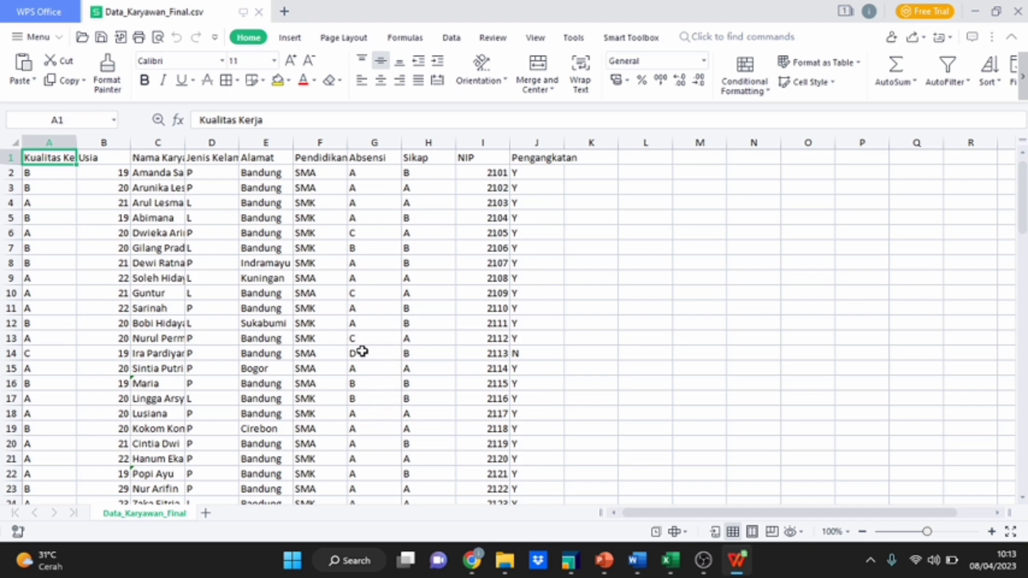
click(359, 352)
scroll(351, 399, down, 7)
scroll(351, 399, down, 20)
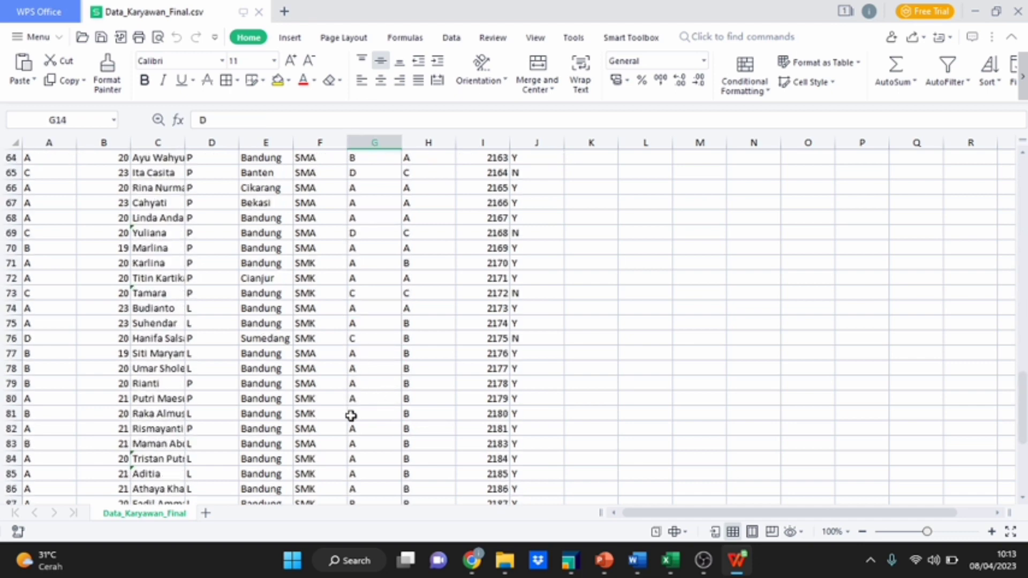
scroll(351, 416, up, 20)
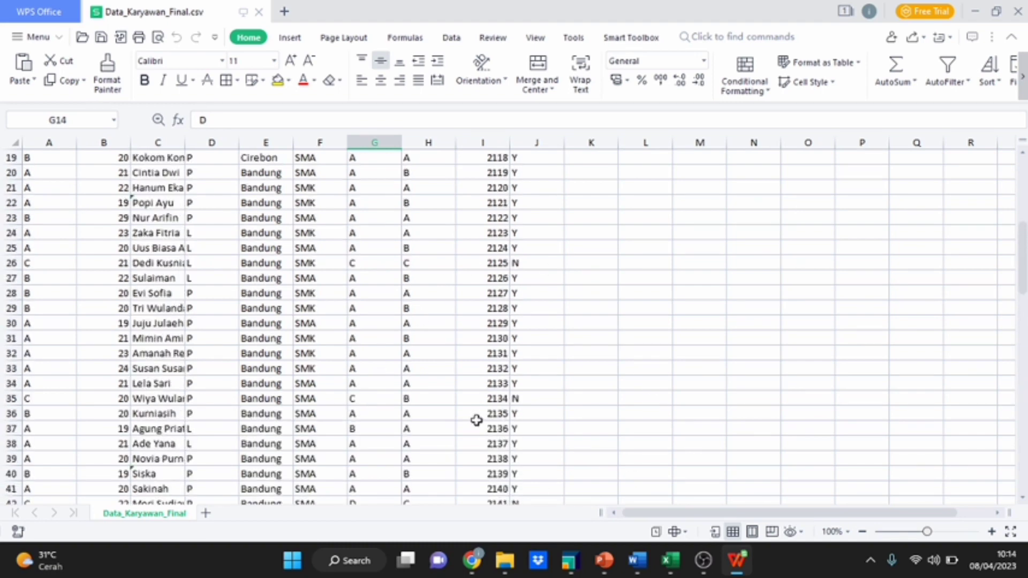
scroll(476, 421, down, 5)
scroll(475, 420, up, 11)
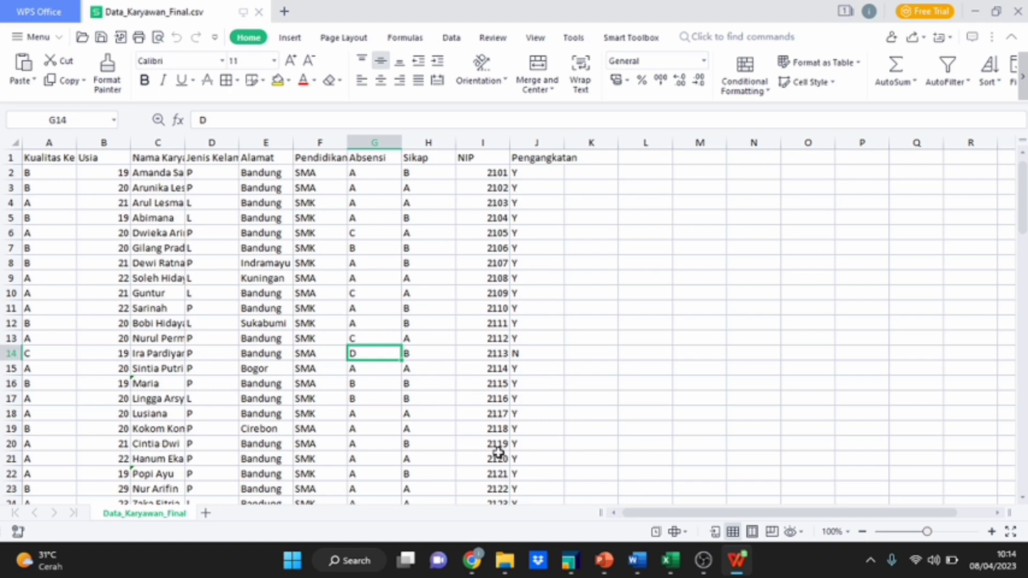
Switch to the original Data_Karyawan workbook in Excel and inspect the blank age and attendance cells near the end of the data
click(672, 563)
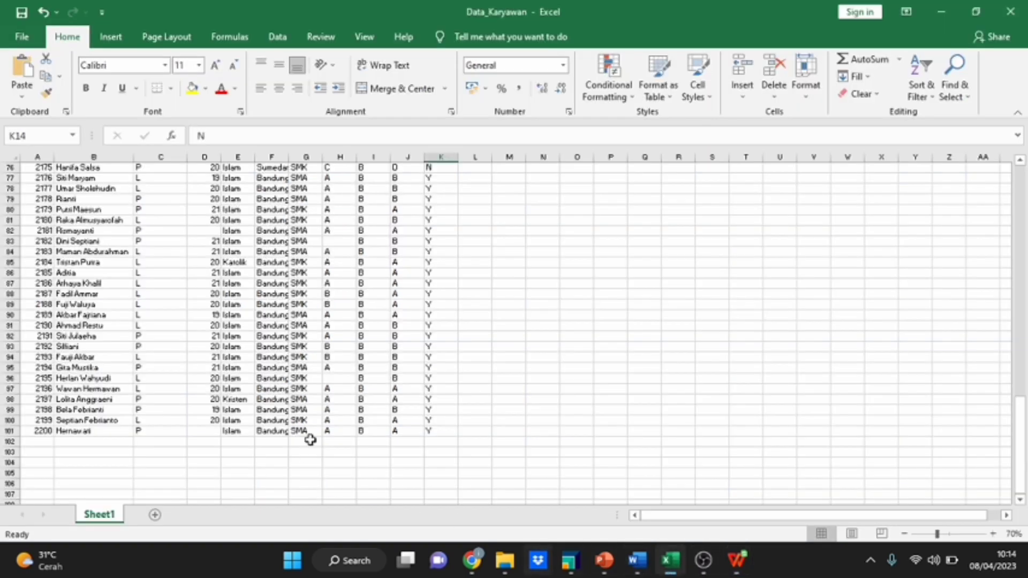
click(321, 378)
click(334, 379)
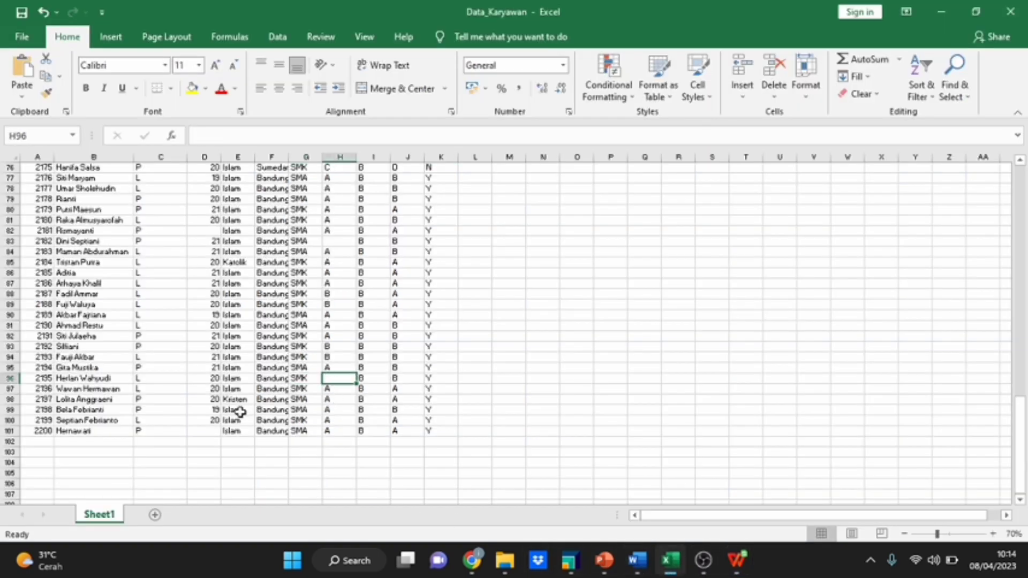
click(213, 432)
scroll(322, 252, up, 1)
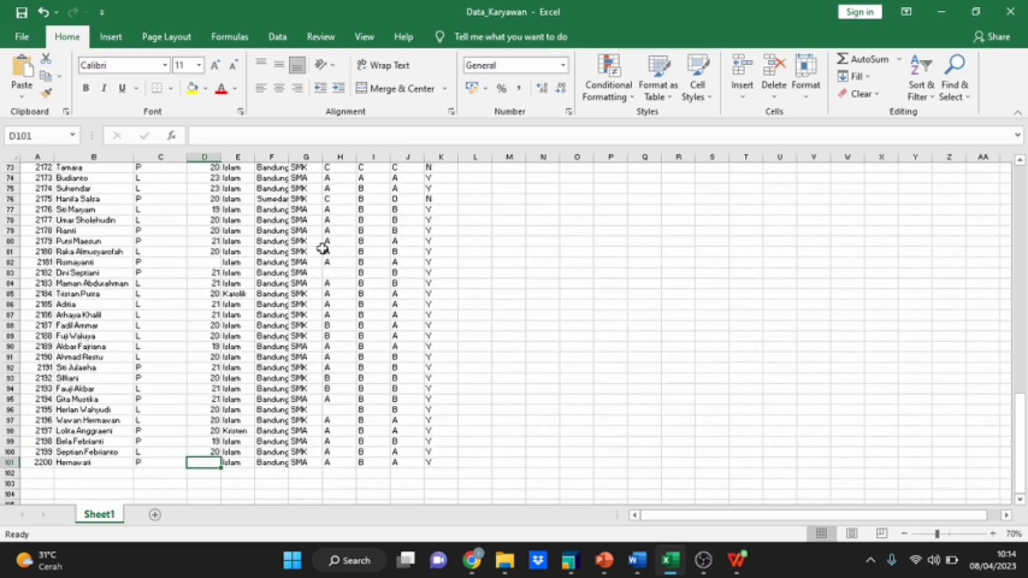
click(335, 273)
scroll(333, 276, down, 2)
Return to the exported CSV in WPS Office, switch back to RapidMiner Studio and review the Select Attributes result rows
click(727, 558)
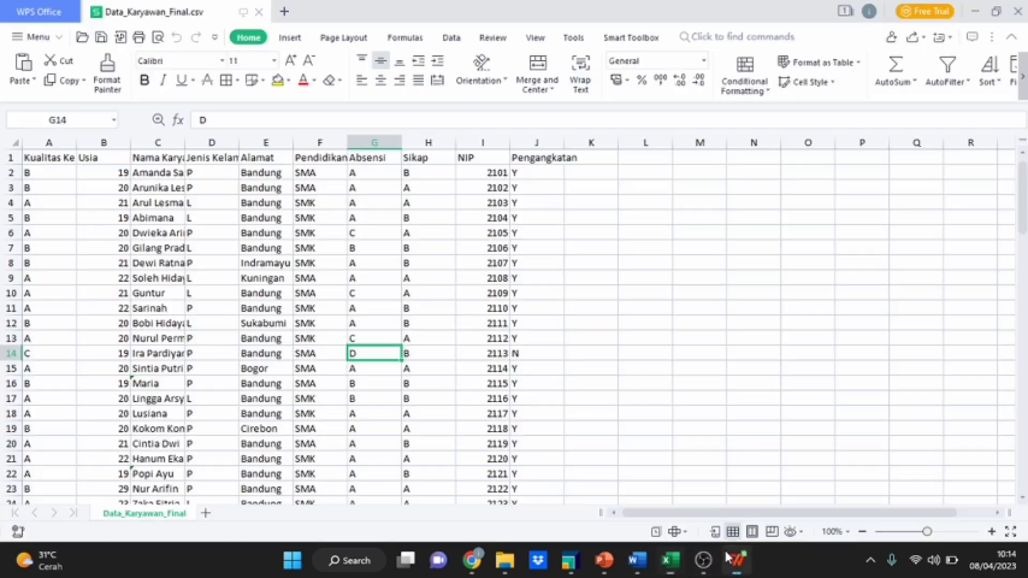
click(569, 562)
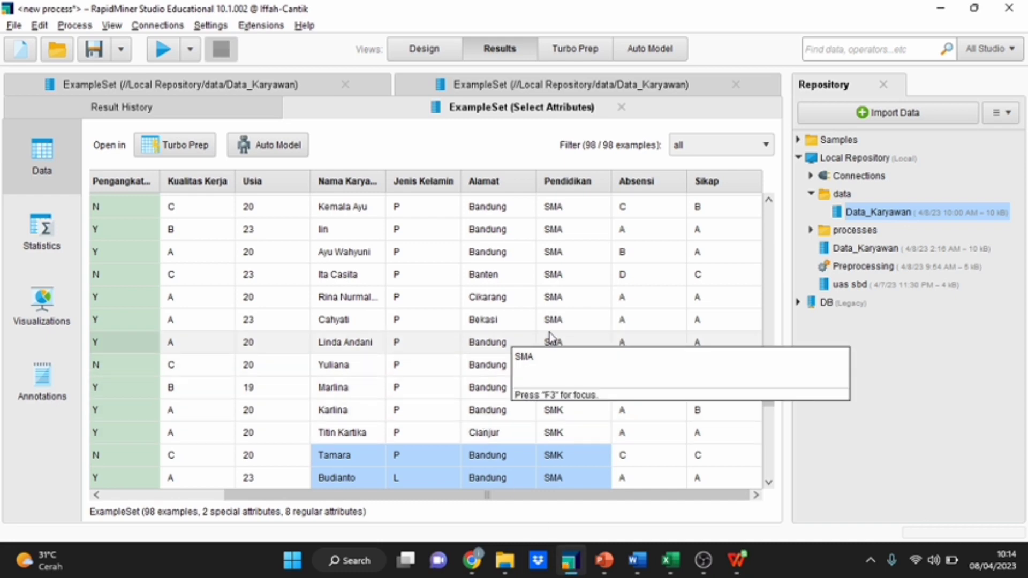
scroll(433, 383, up, 6)
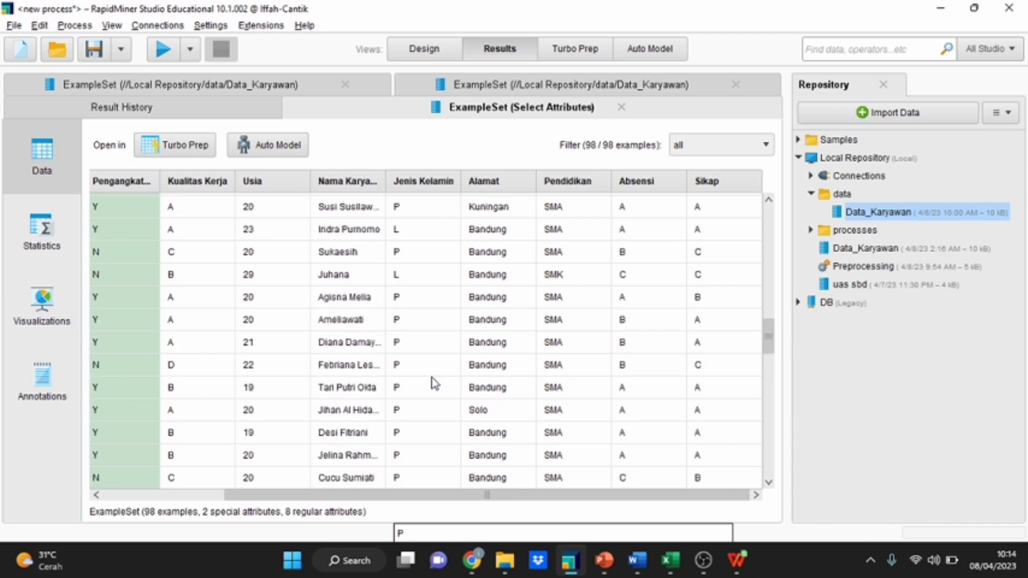